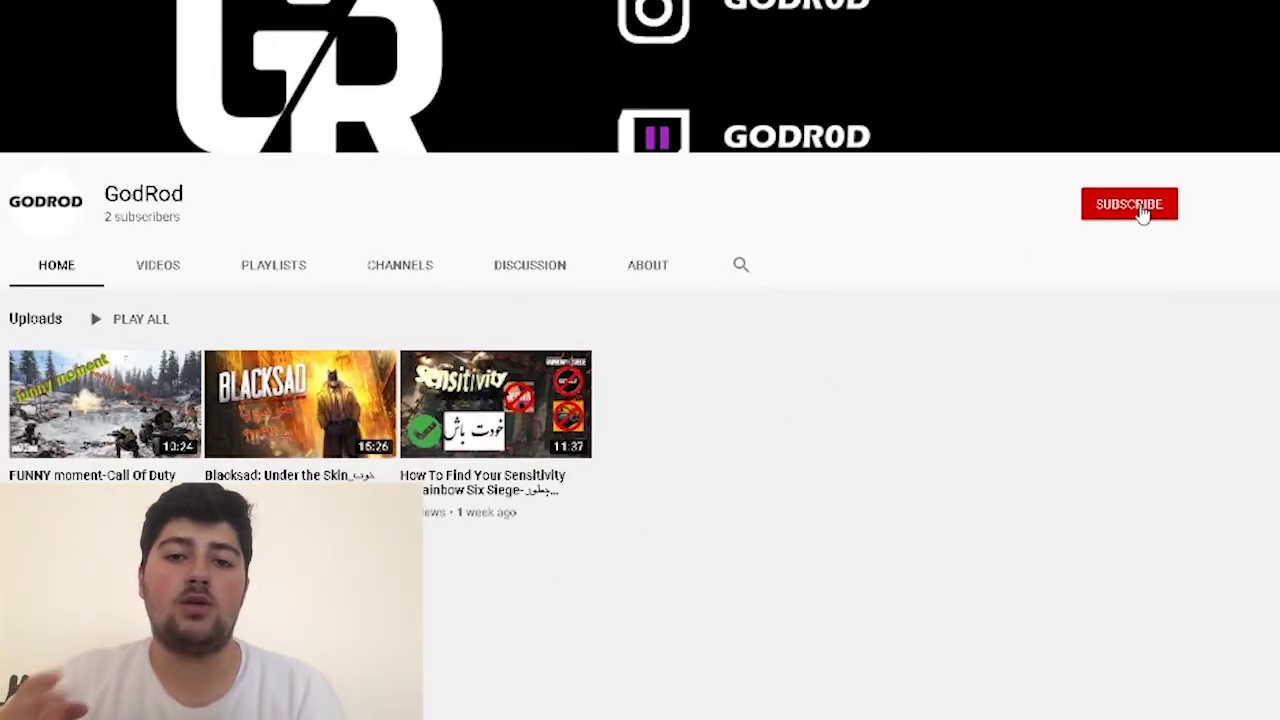
# Subscribe to the YouTube channel and set its bell notifications to All.
pyautogui.click(1142, 214)
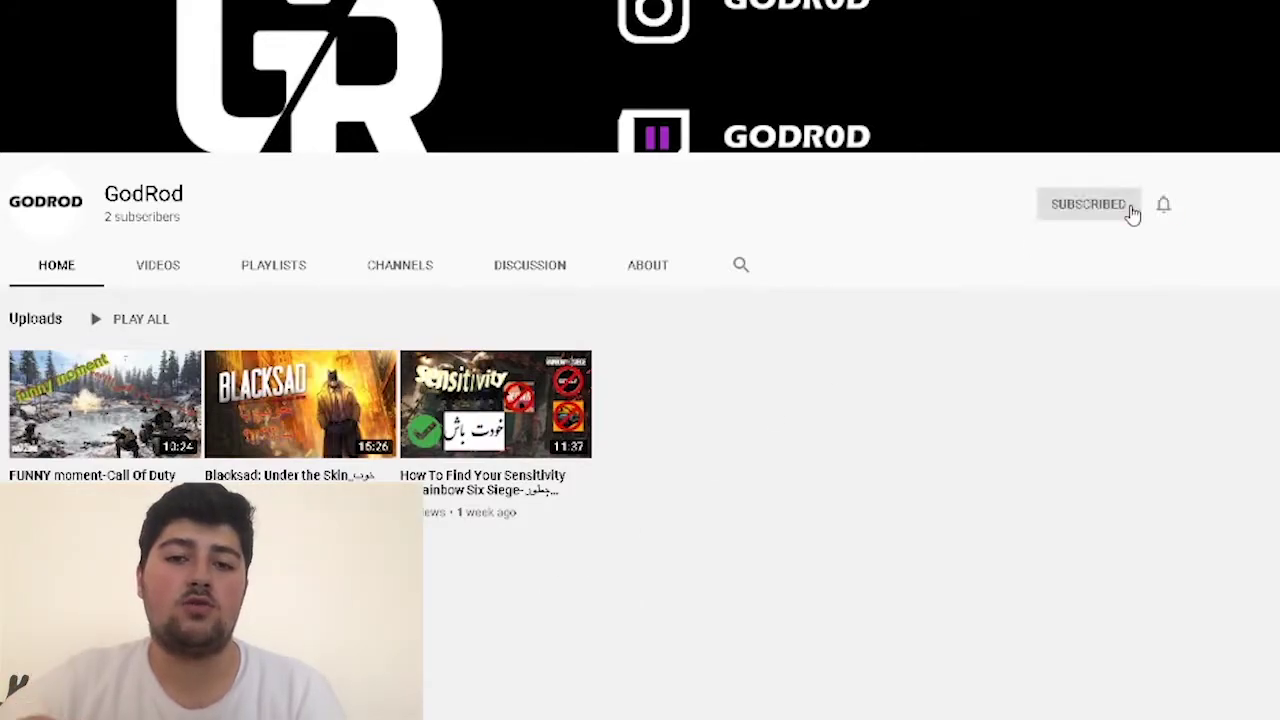
pyautogui.click(1168, 206)
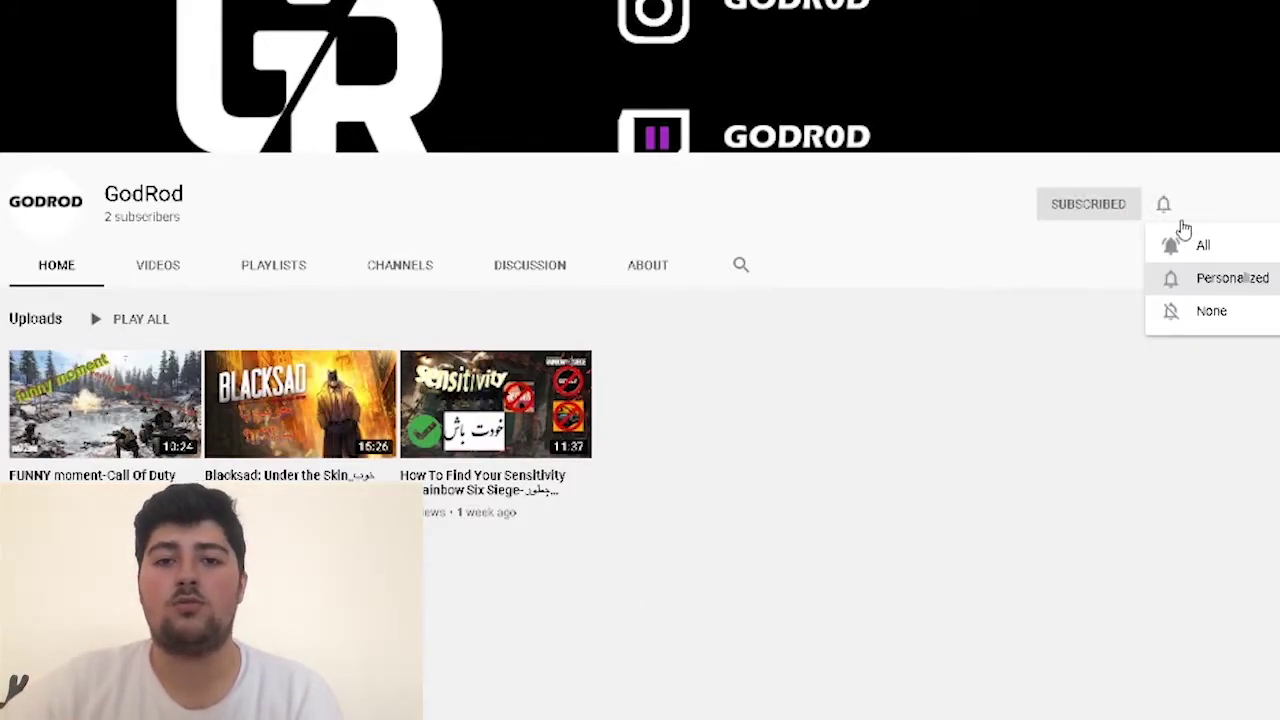
pyautogui.click(1203, 247)
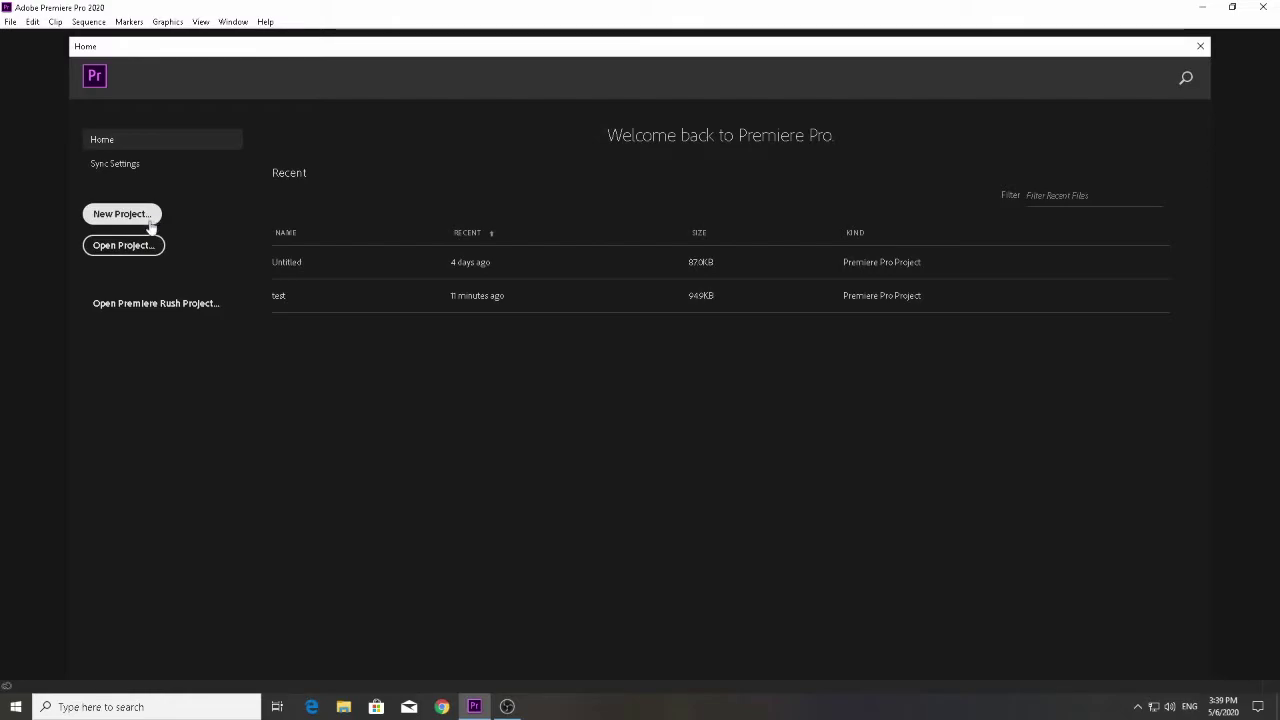
# Create a new project named 'test', overwriting the existing test project.
pyautogui.click(129, 216)
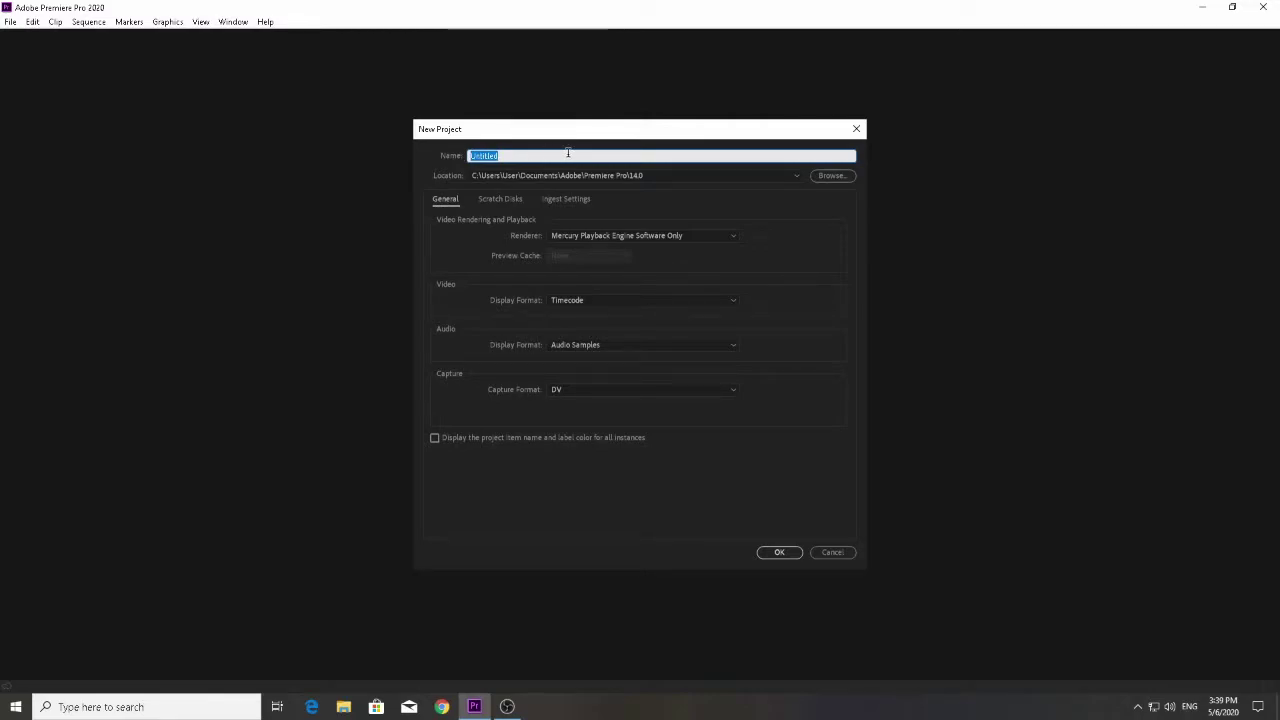
pyautogui.write('test')
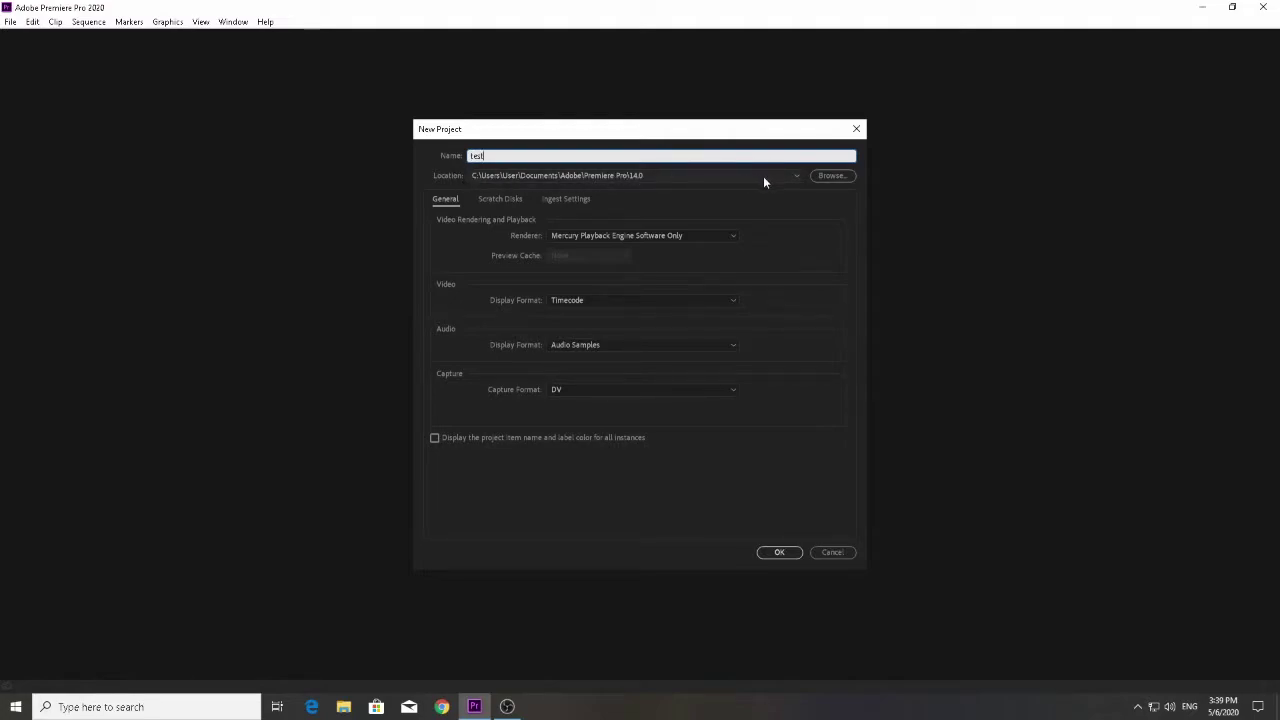
pyautogui.click(779, 552)
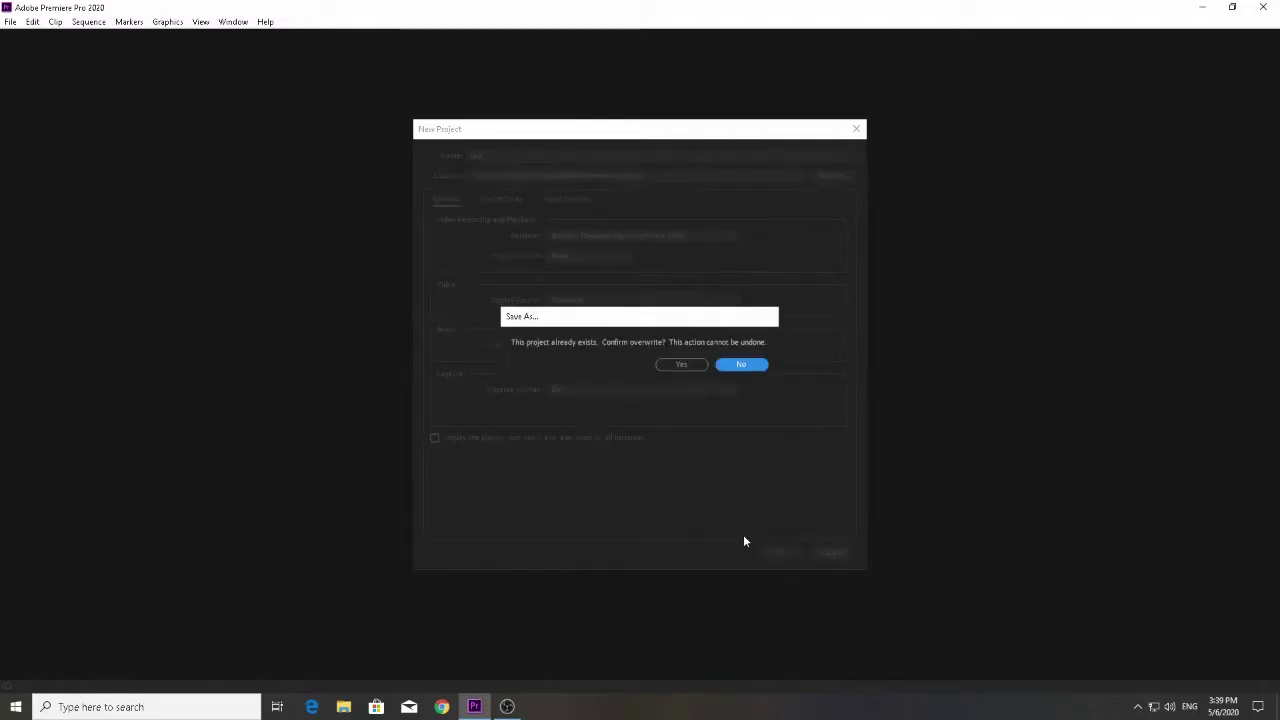
pyautogui.click(680, 366)
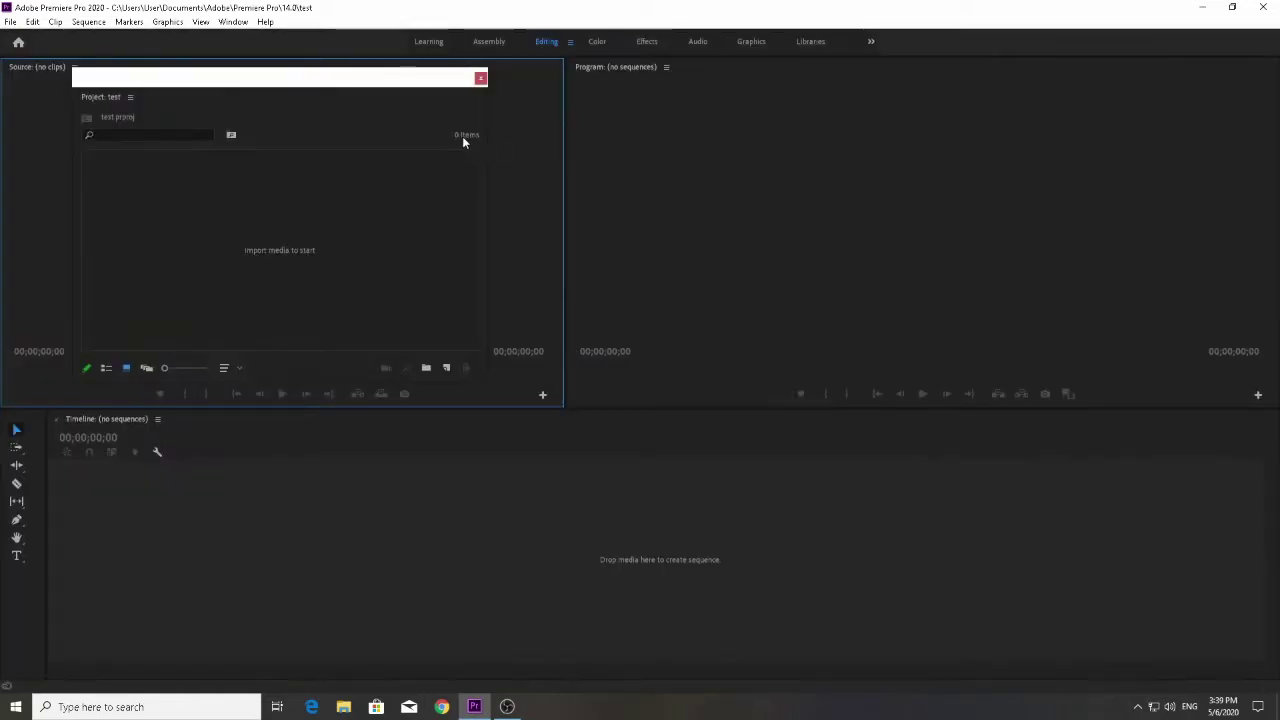
# Dock the floating Project panel into the lower-left area of the workspace.
pyautogui.moveTo(253, 86)
pyautogui.mouseDown()
pyautogui.moveTo(6, 400)
pyautogui.moveTo(6, 420)
pyautogui.mouseUp()
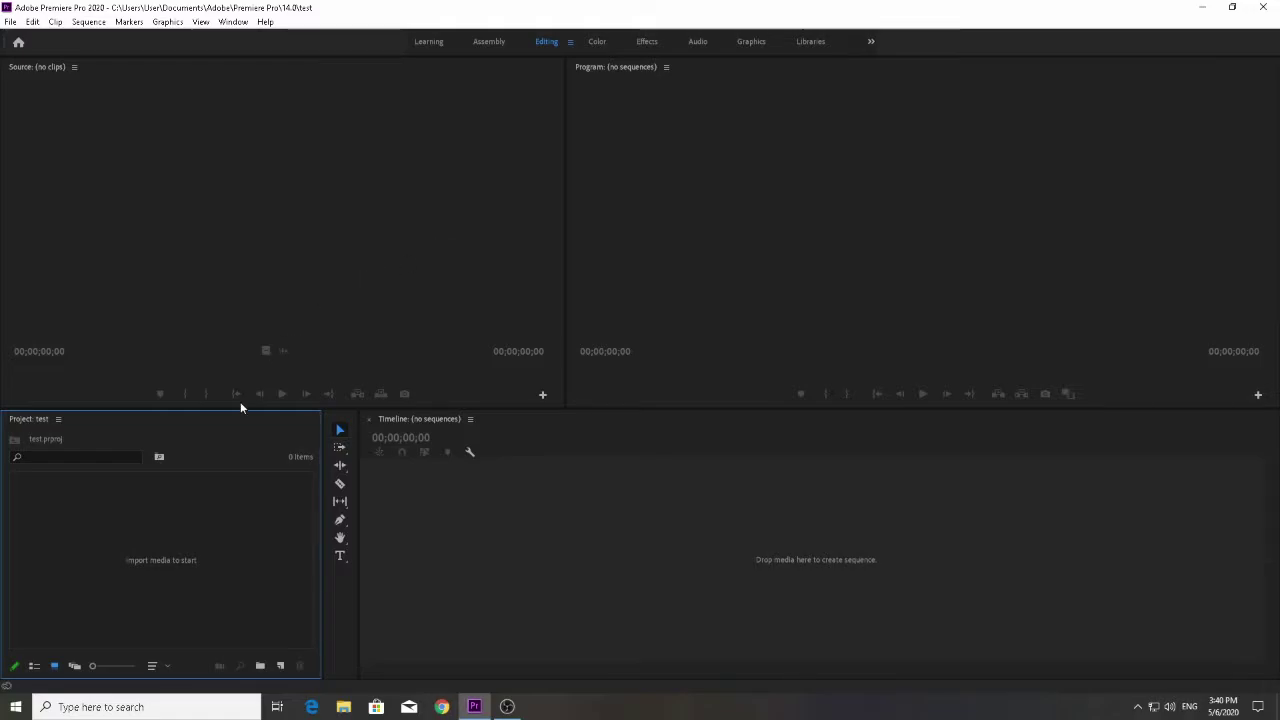
# Import the trailer MP4 from Downloads > Video and open it in the Source monitor.
pyautogui.doubleClick(202, 515)
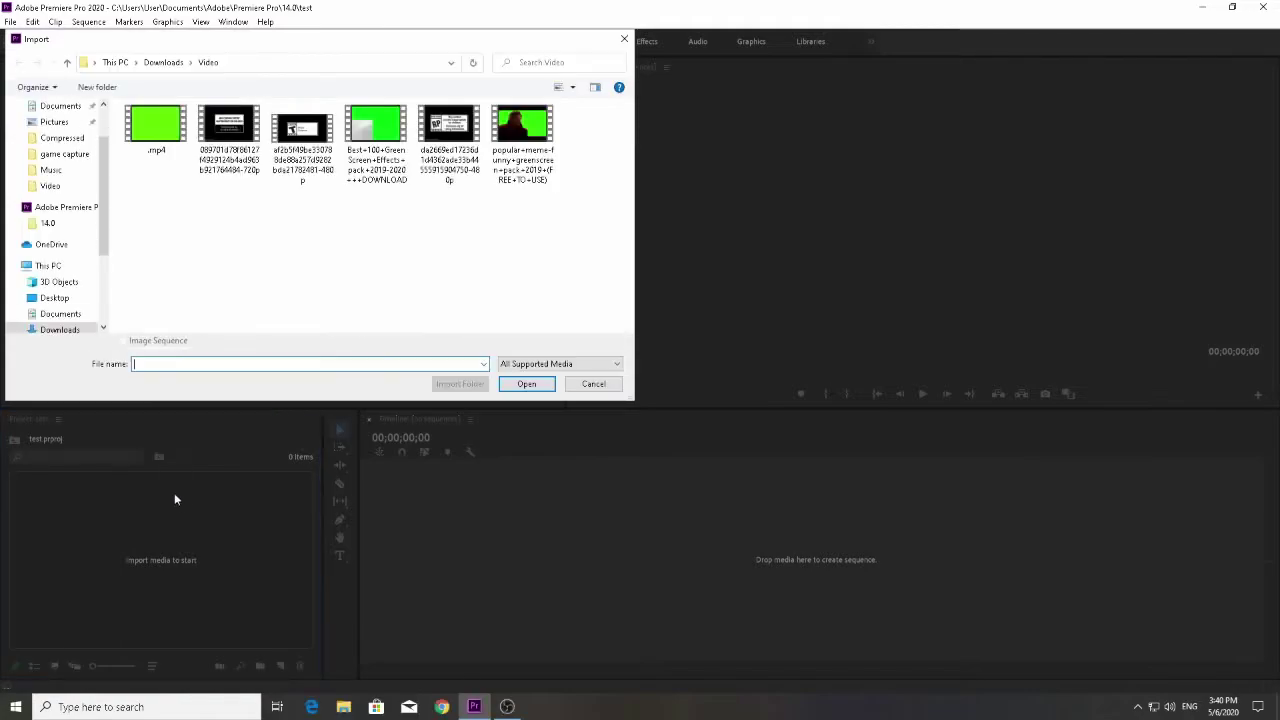
pyautogui.doubleClick(234, 148)
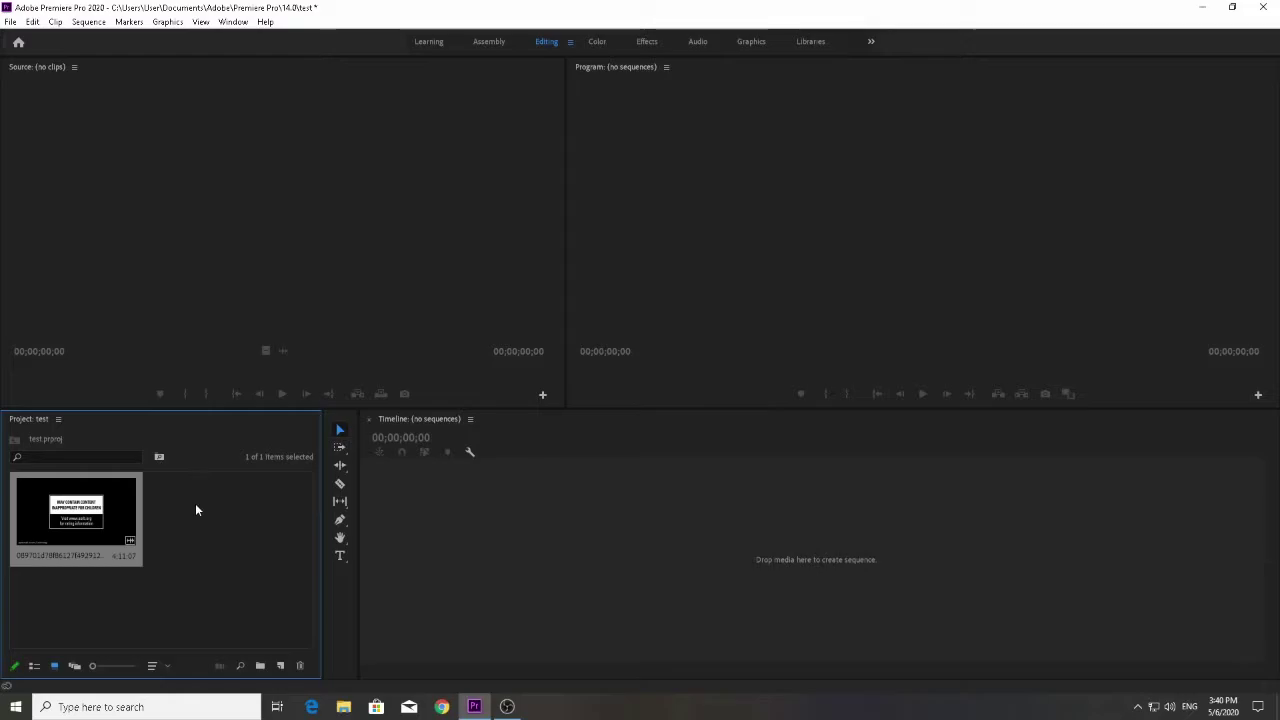
pyautogui.doubleClick(122, 502)
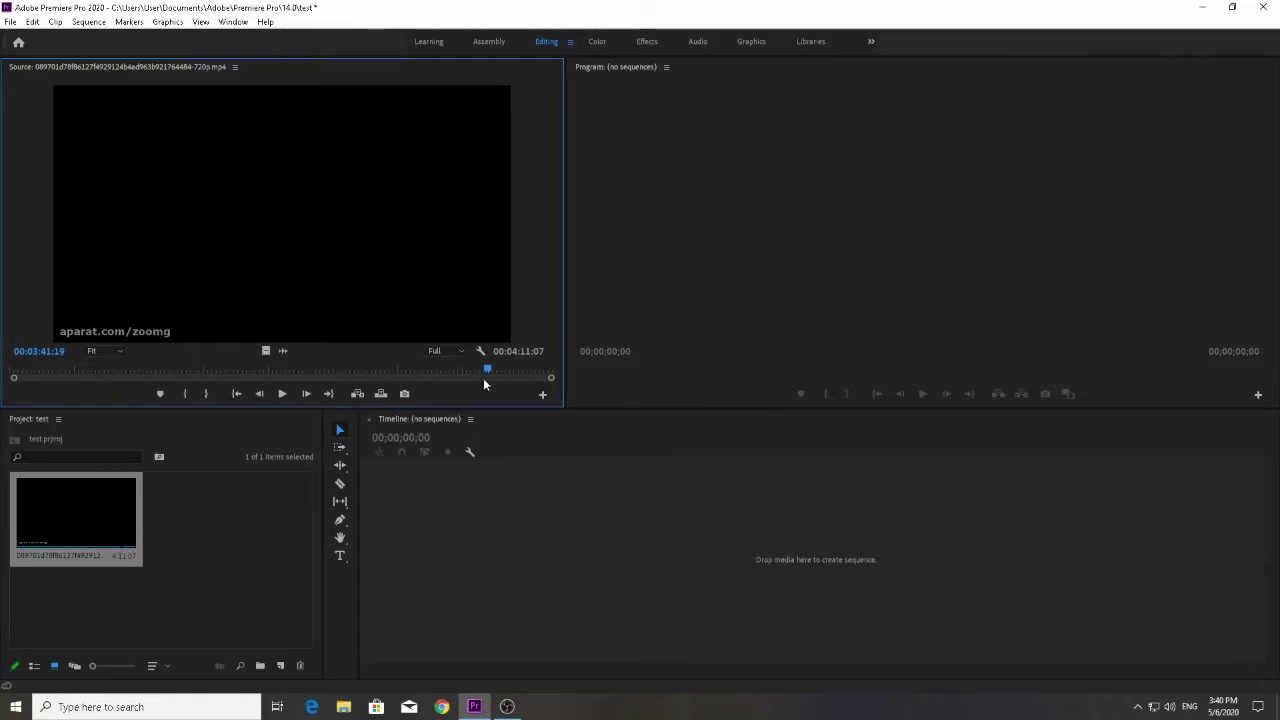
# Mark a 00:00:14:14 In/Out range late in the trailer and drop it into a new sequence.
pyautogui.moveTo(486, 372)
pyautogui.mouseDown()
pyautogui.moveTo(417, 370)
pyautogui.moveTo(433, 370)
pyautogui.mouseUp()
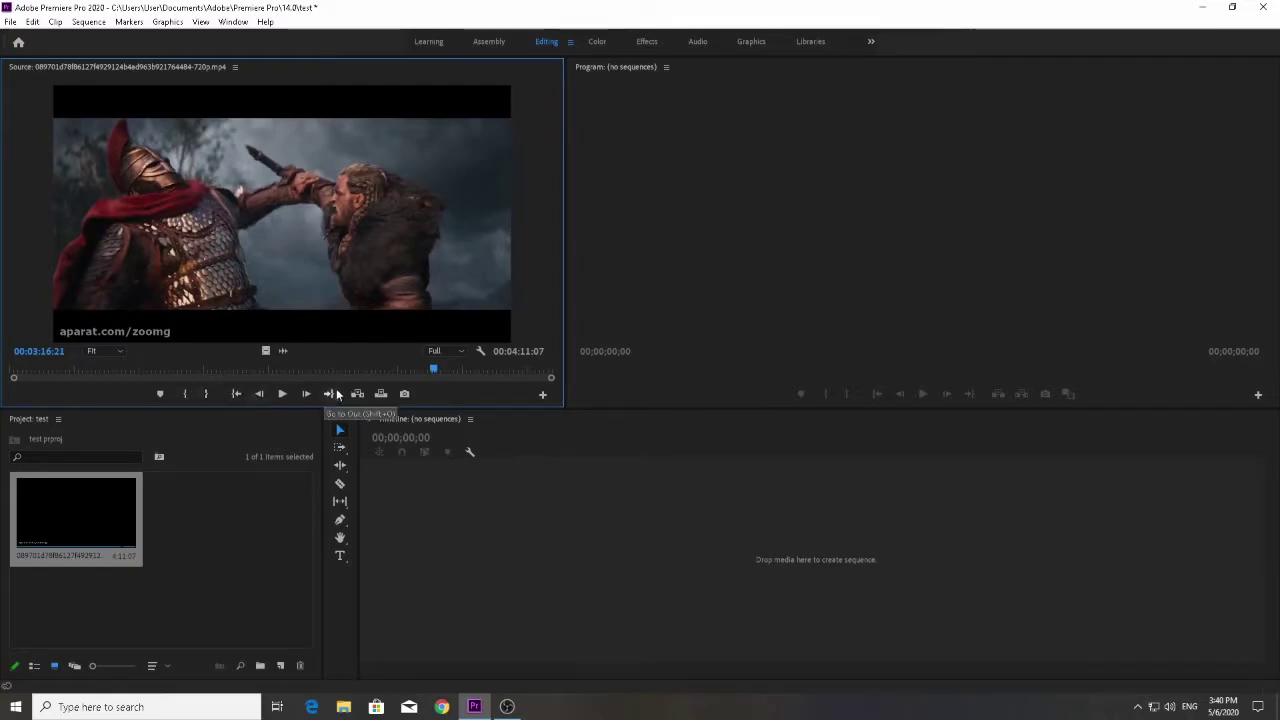
pyautogui.press('i')
pyautogui.moveTo(444, 372); pyautogui.dragTo(463, 369)
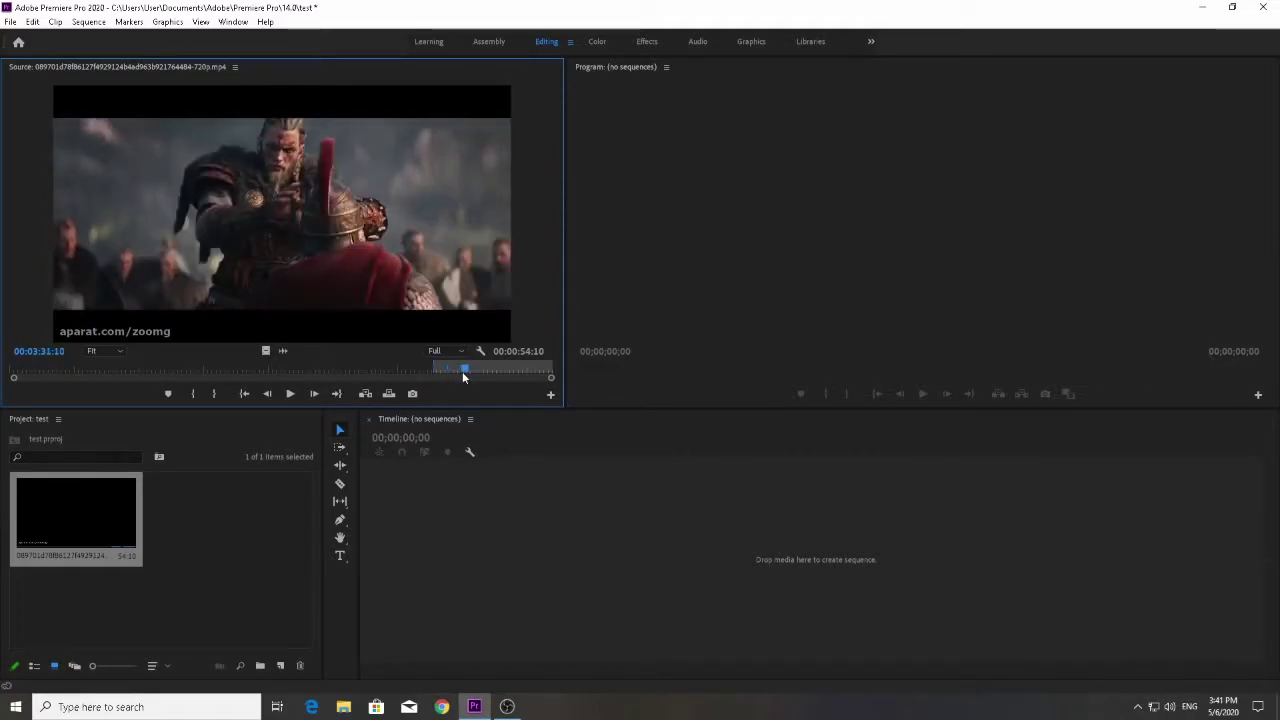
pyautogui.press('o')
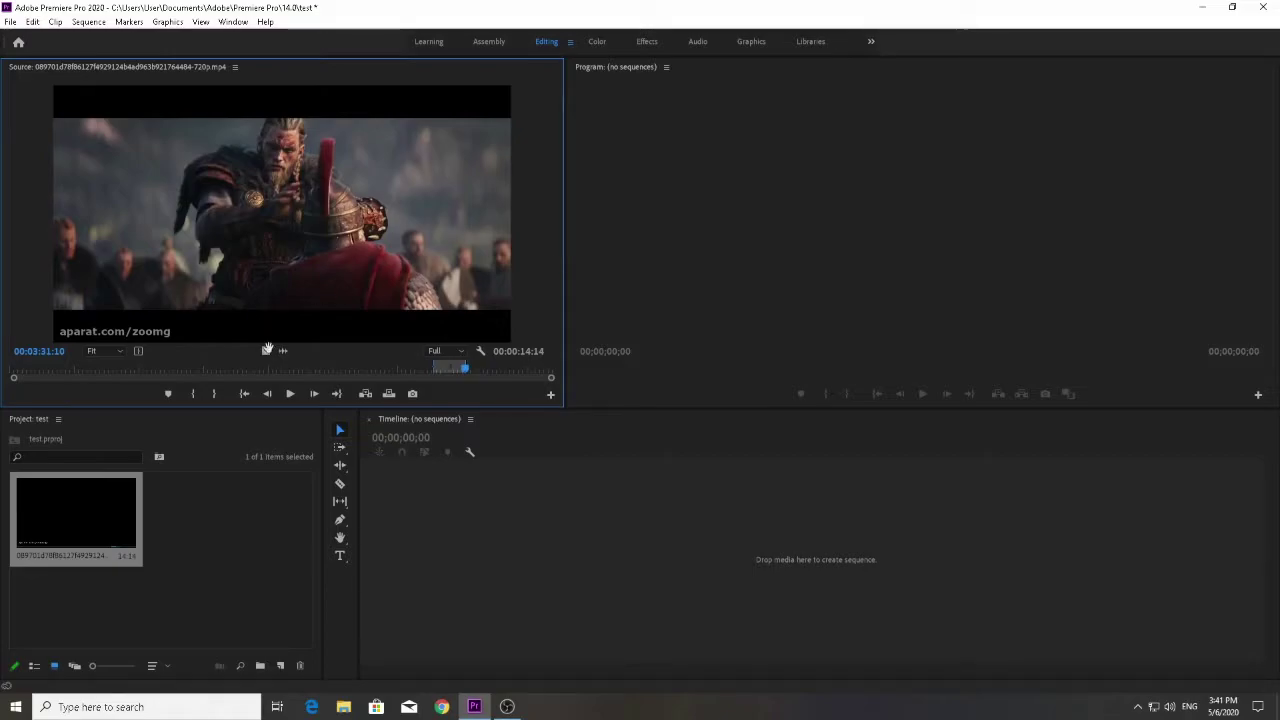
pyautogui.moveTo(266, 350); pyautogui.dragTo(405, 540)
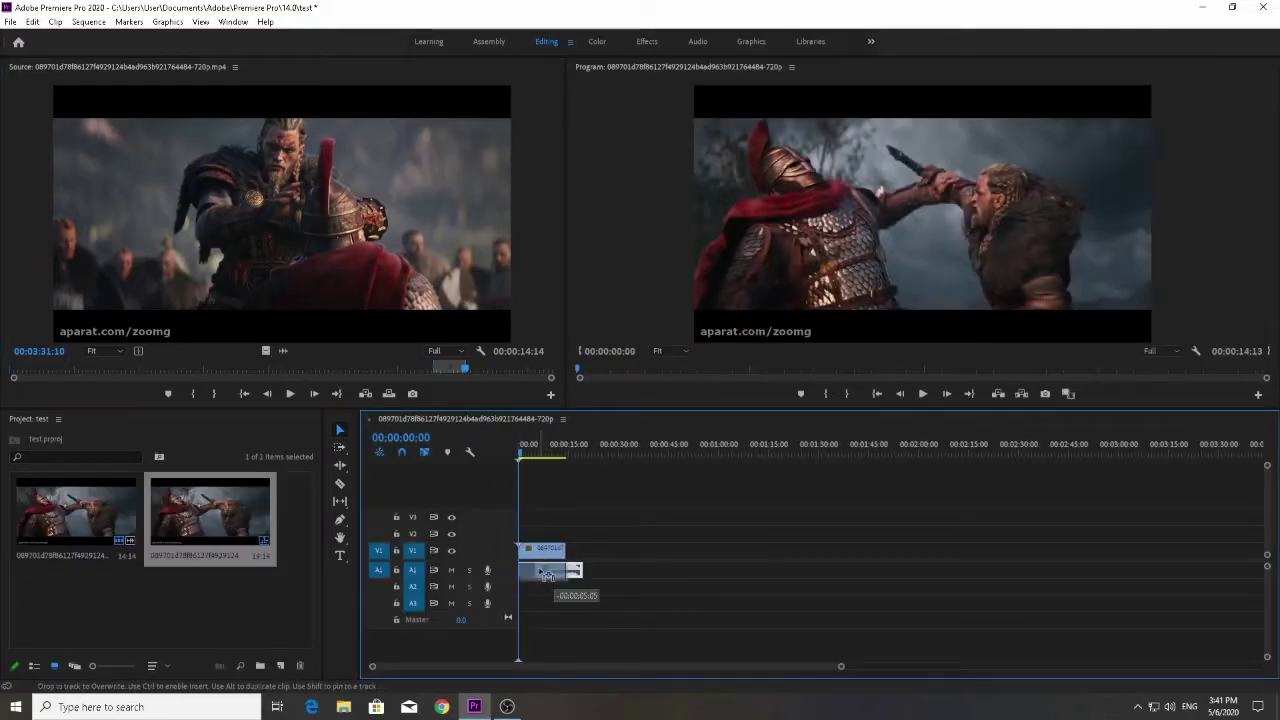
# Replace the timeline clips by inserting the marked range onto V1 and A1 at the start.
pyautogui.moveTo(535, 528); pyautogui.dragTo(545, 572)
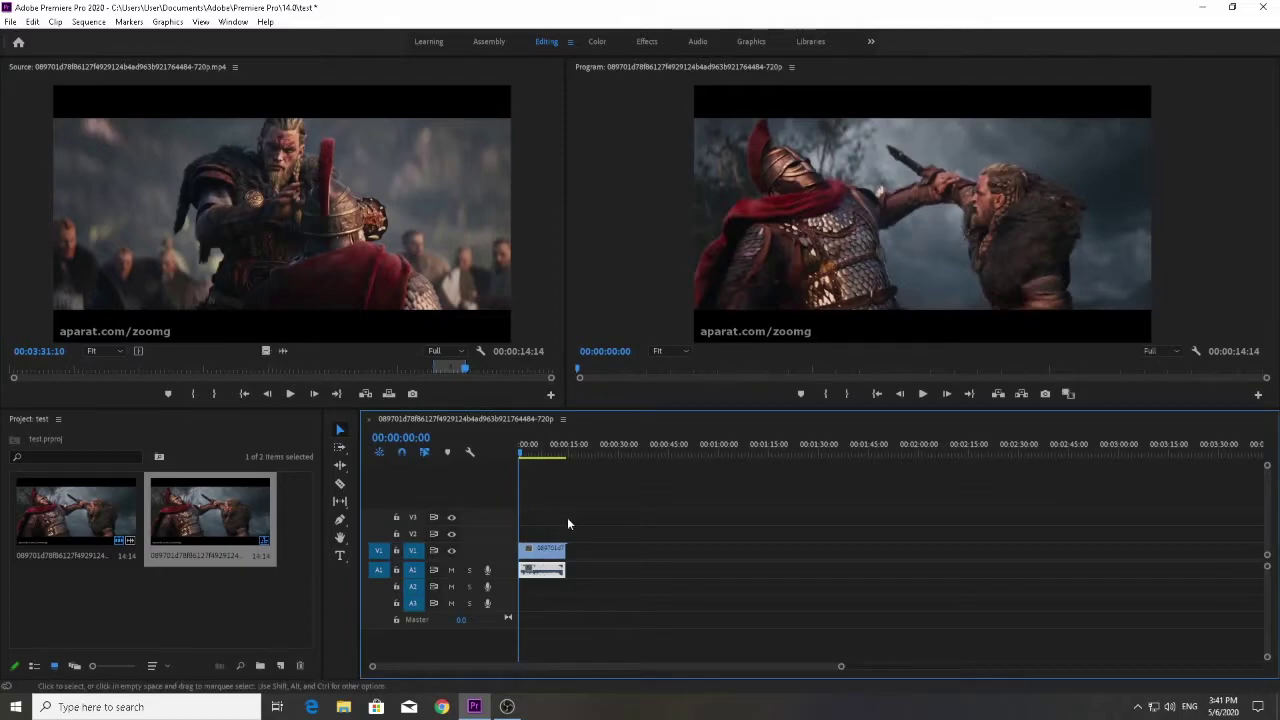
pyautogui.moveTo(566, 523); pyautogui.dragTo(546, 589)
pyautogui.press('Delete')
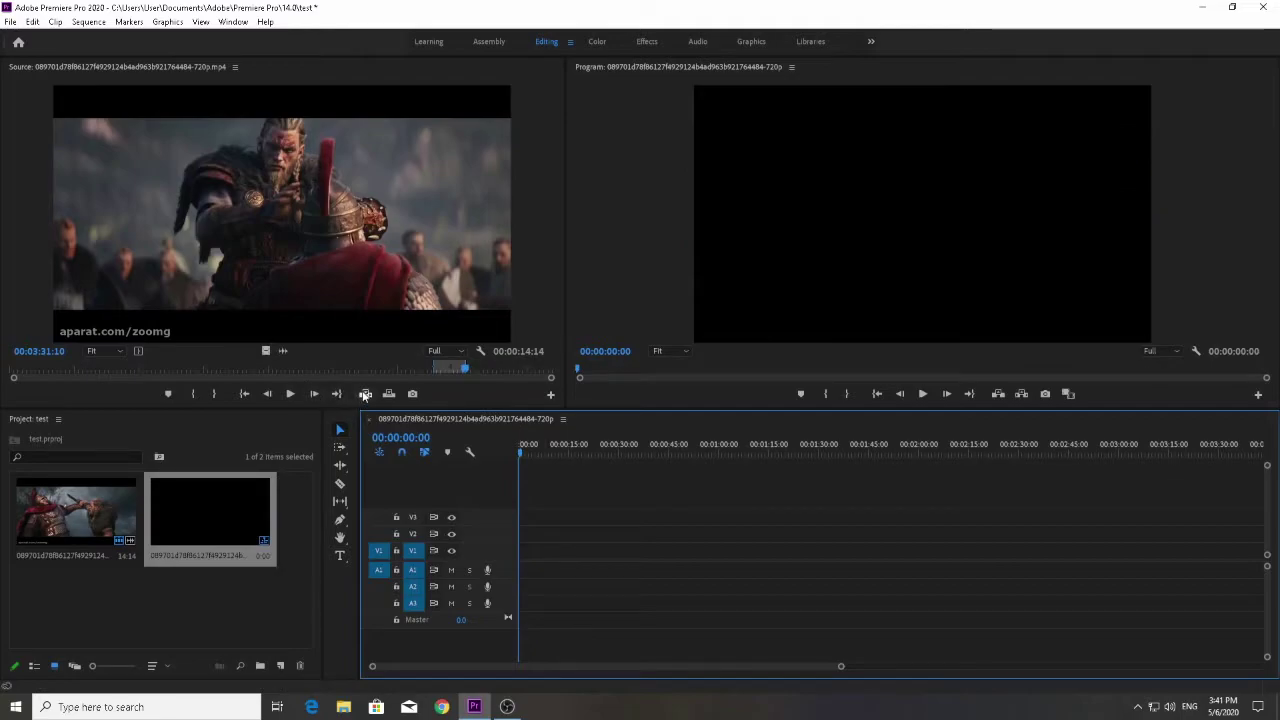
pyautogui.click(389, 393)
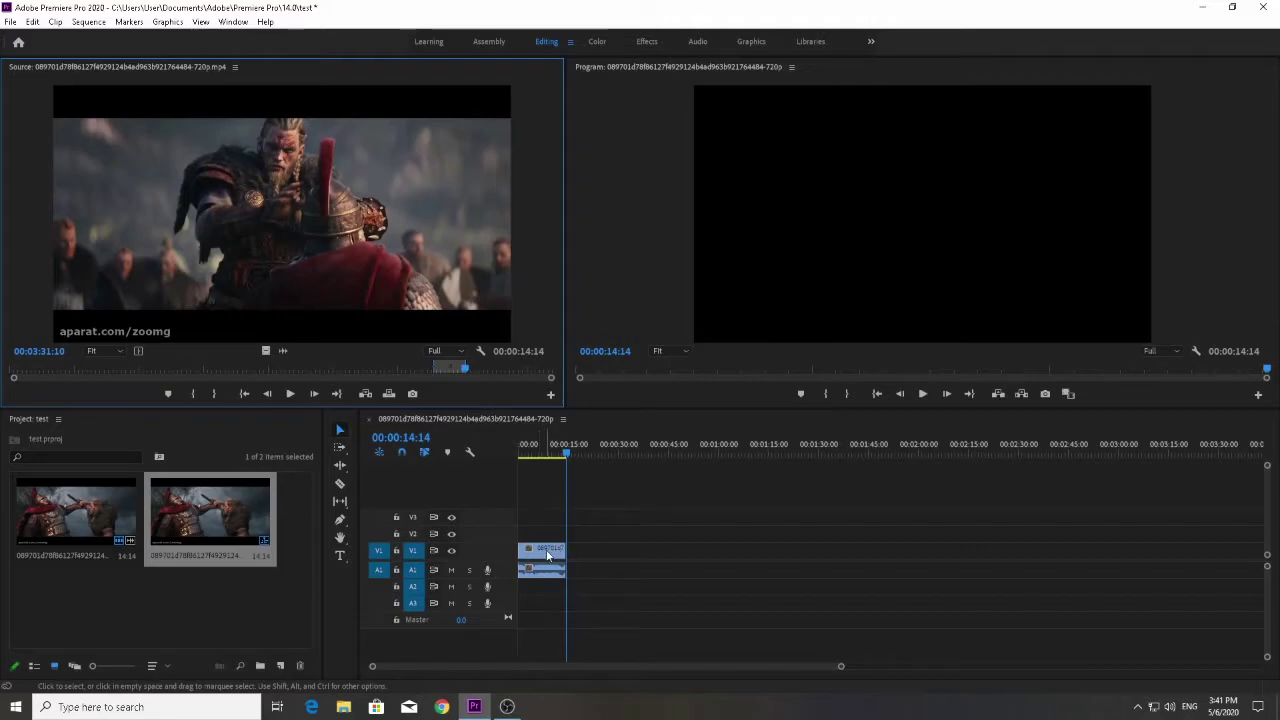
pyautogui.click(547, 555)
pyautogui.moveTo(535, 558); pyautogui.dragTo(537, 558)
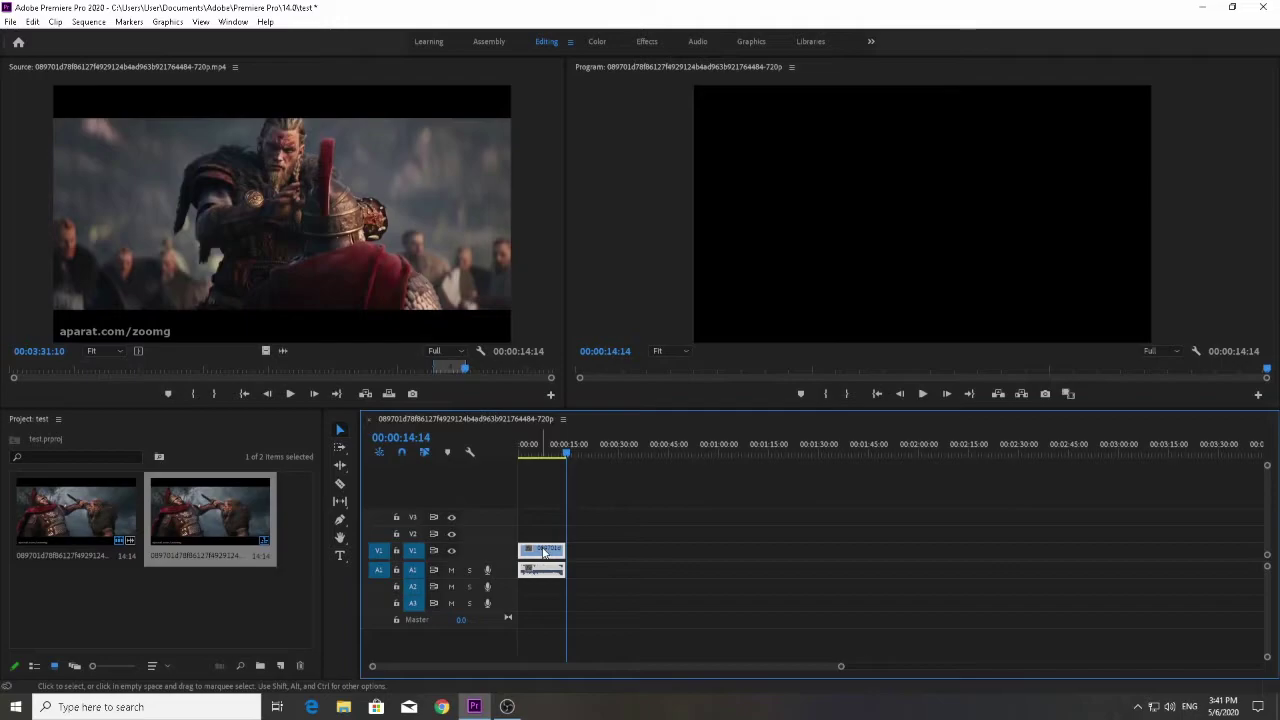
# Unlink the clip's video from its audio so each selects independently.
pyautogui.rightClick(543, 552)
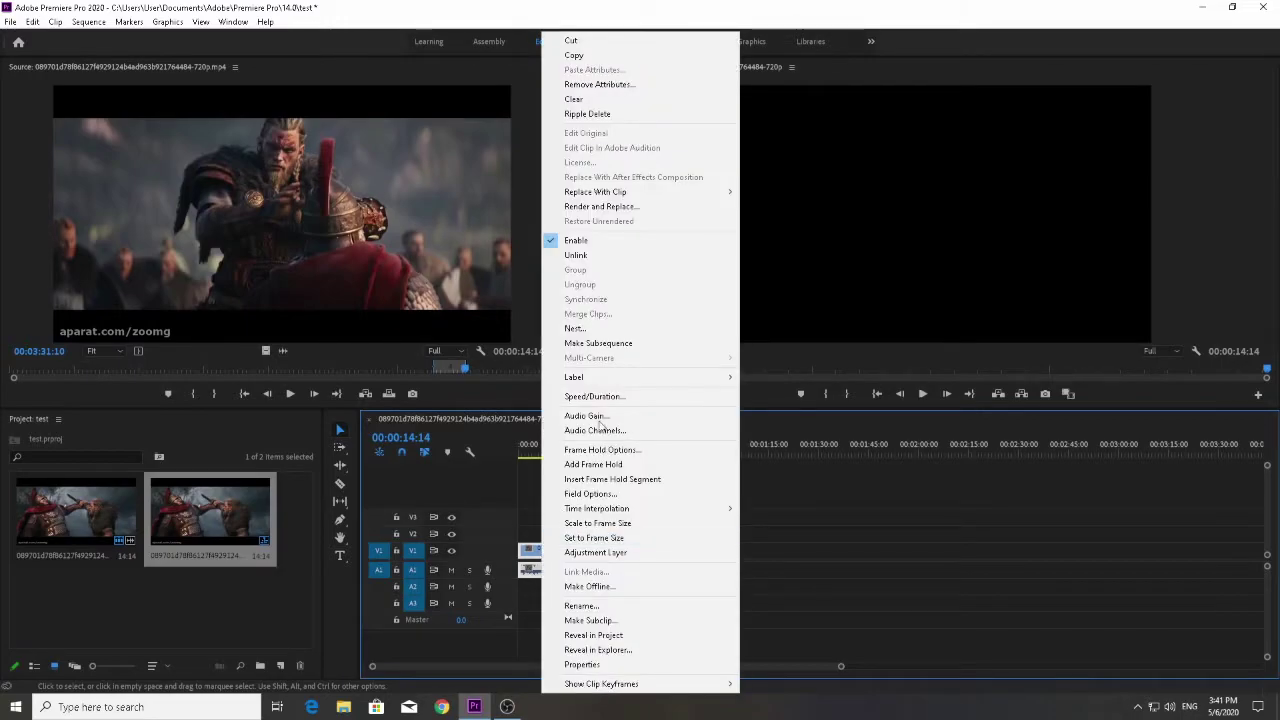
pyautogui.click(612, 256)
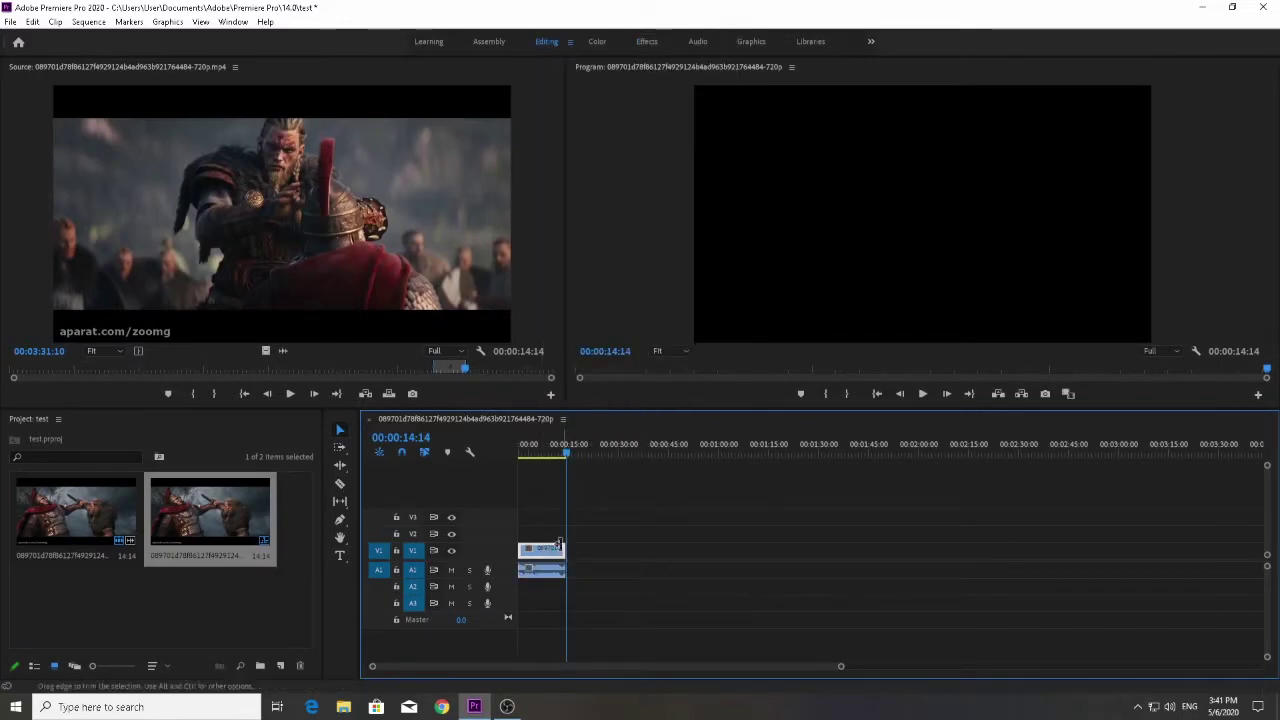
pyautogui.click(541, 569)
pyautogui.click(541, 549)
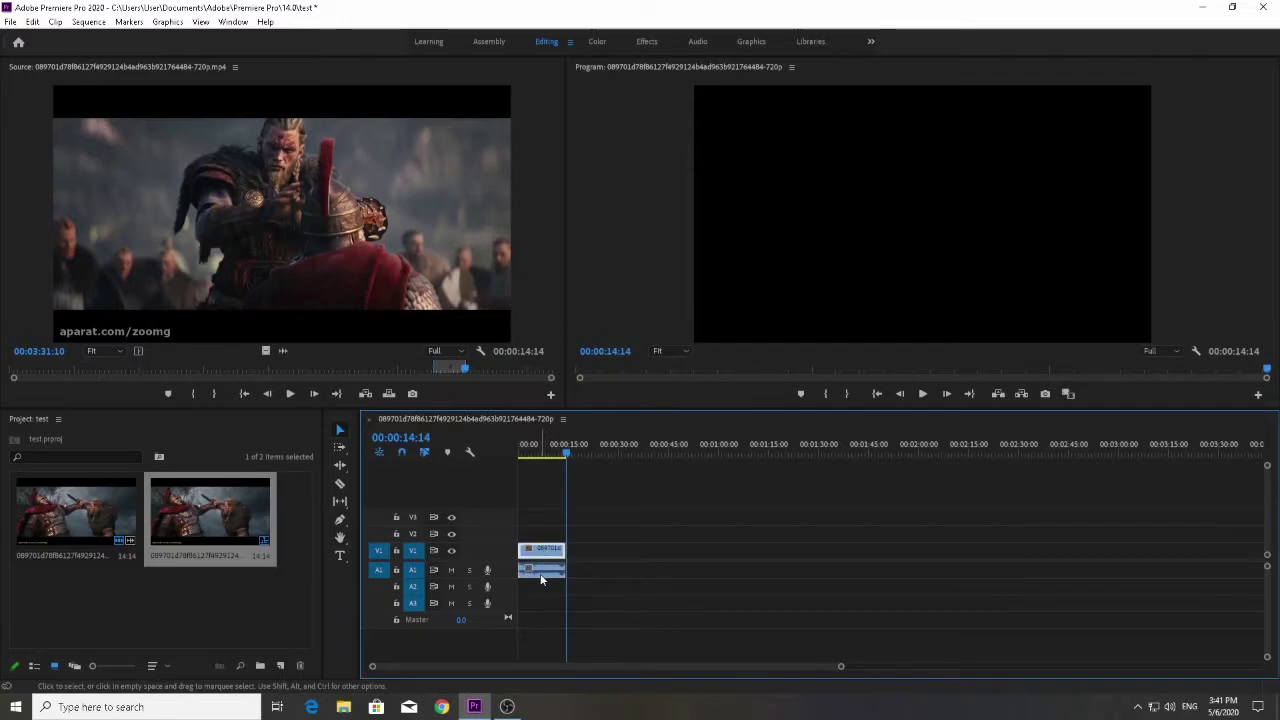
pyautogui.keyDown('shift'); pyautogui.click(541, 569); pyautogui.keyUp('shift')
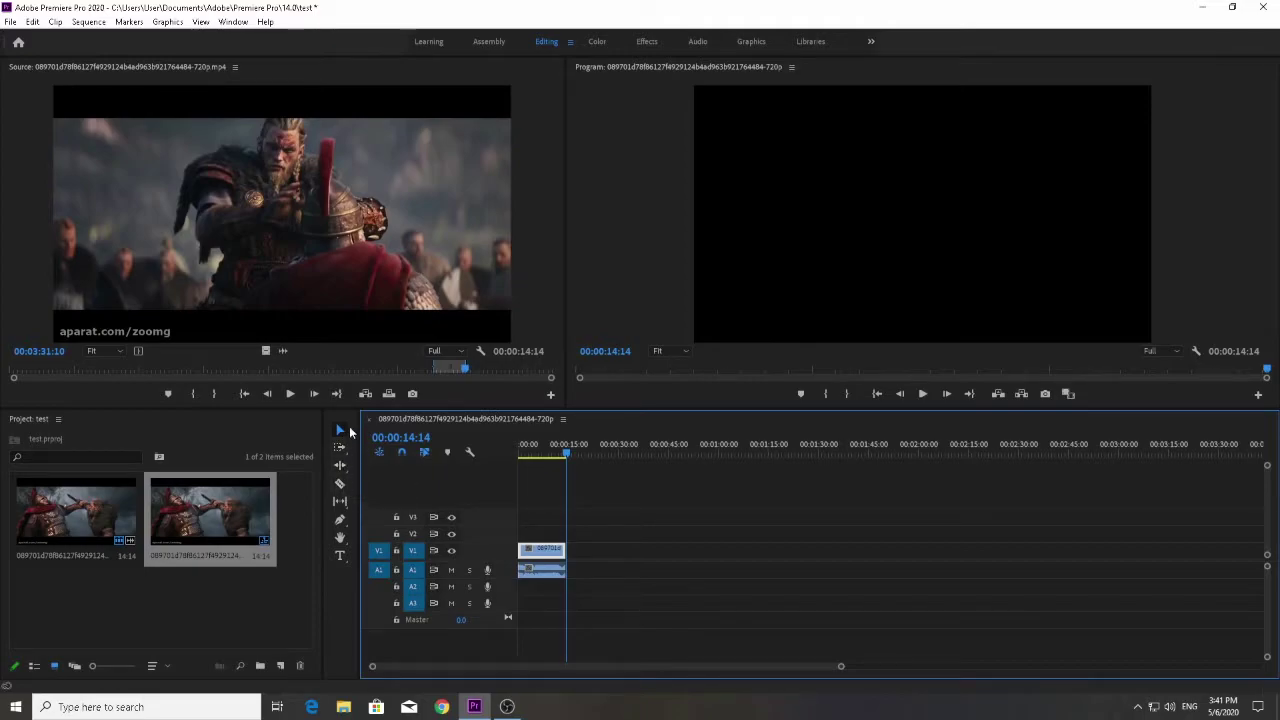
# Split the V1 video clip in two with the Razor tool, then return to Selection.
pyautogui.click(342, 485)
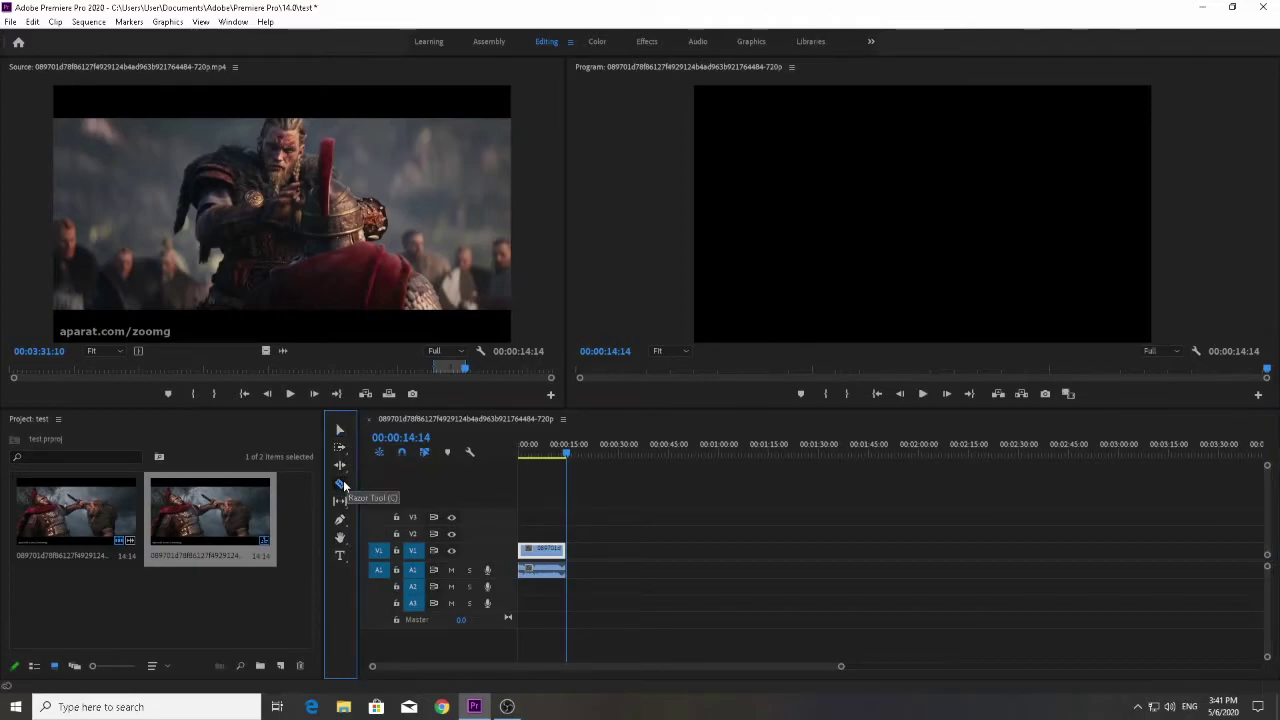
pyautogui.click(545, 552)
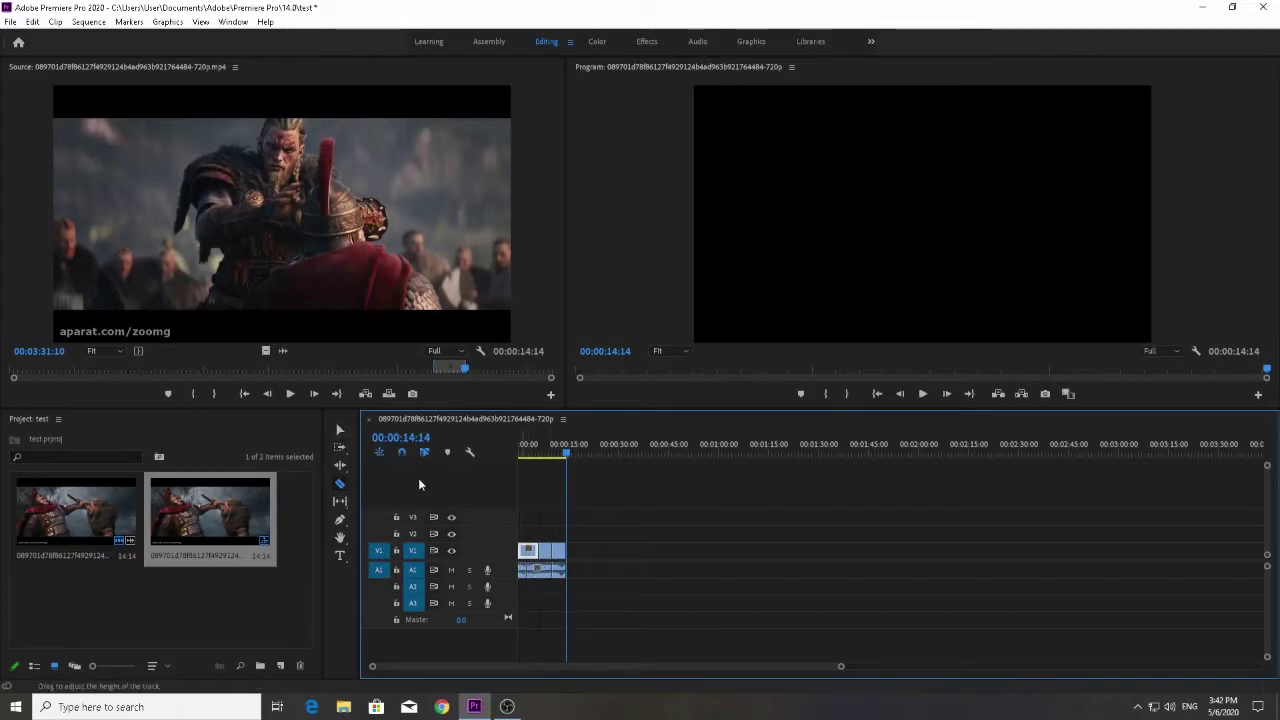
pyautogui.click(344, 431)
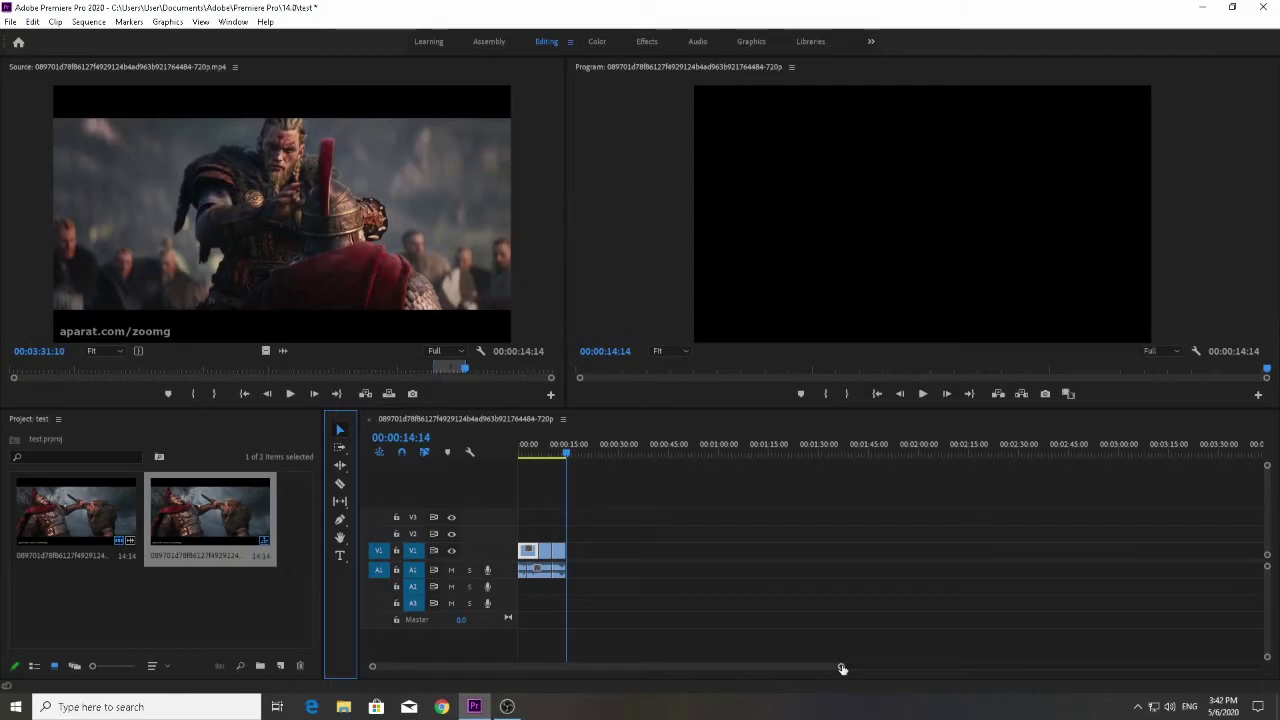
# Move to about 00:00:11:12 and delete the middle audio clip on A1, leaving a gap.
pyautogui.moveTo(842, 668)
pyautogui.mouseDown()
pyautogui.moveTo(544, 669)
pyautogui.moveTo(555, 678)
pyautogui.mouseUp()
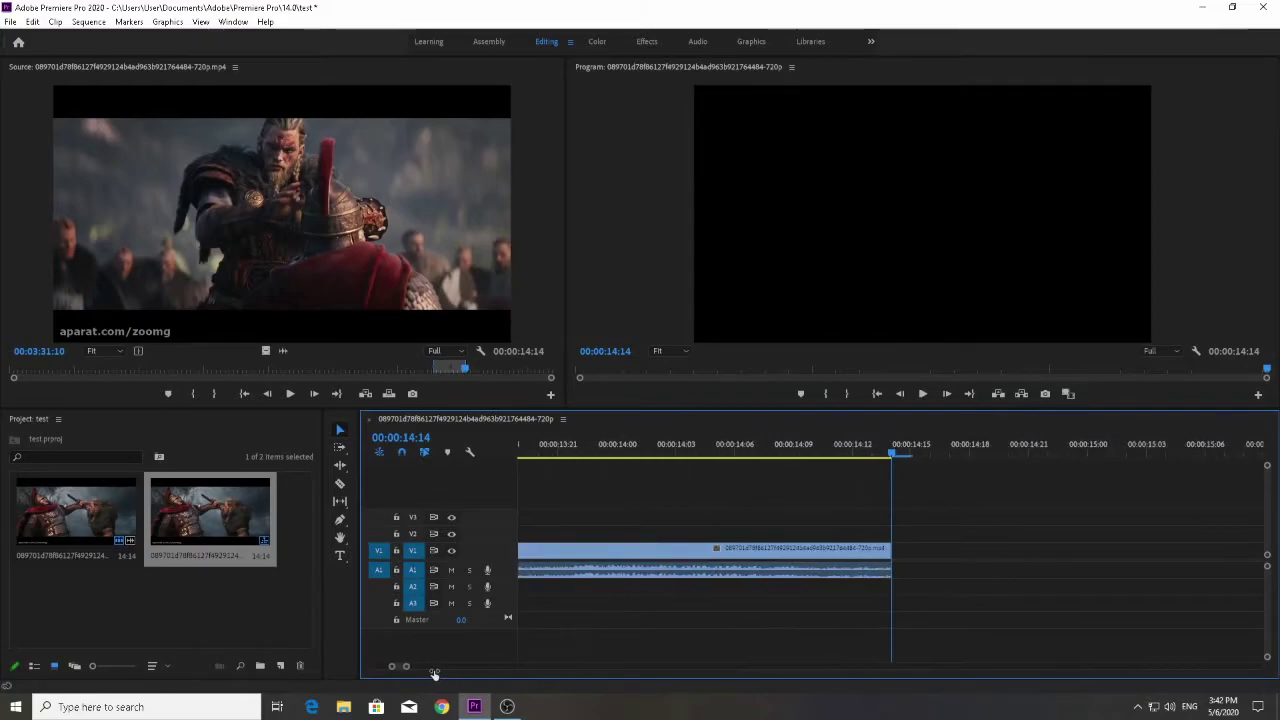
pyautogui.moveTo(384, 672); pyautogui.dragTo(390, 667)
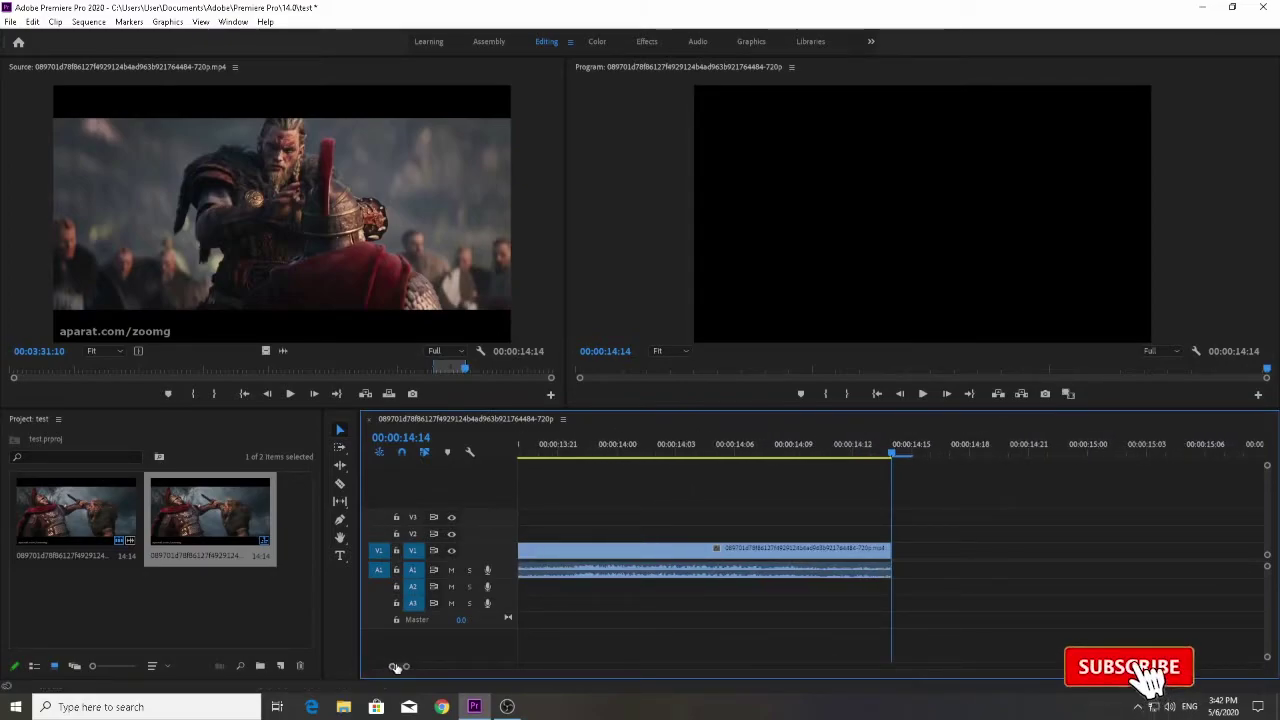
pyautogui.moveTo(390, 667)
pyautogui.mouseDown()
pyautogui.moveTo(366, 670)
pyautogui.moveTo(508, 671)
pyautogui.mouseUp()
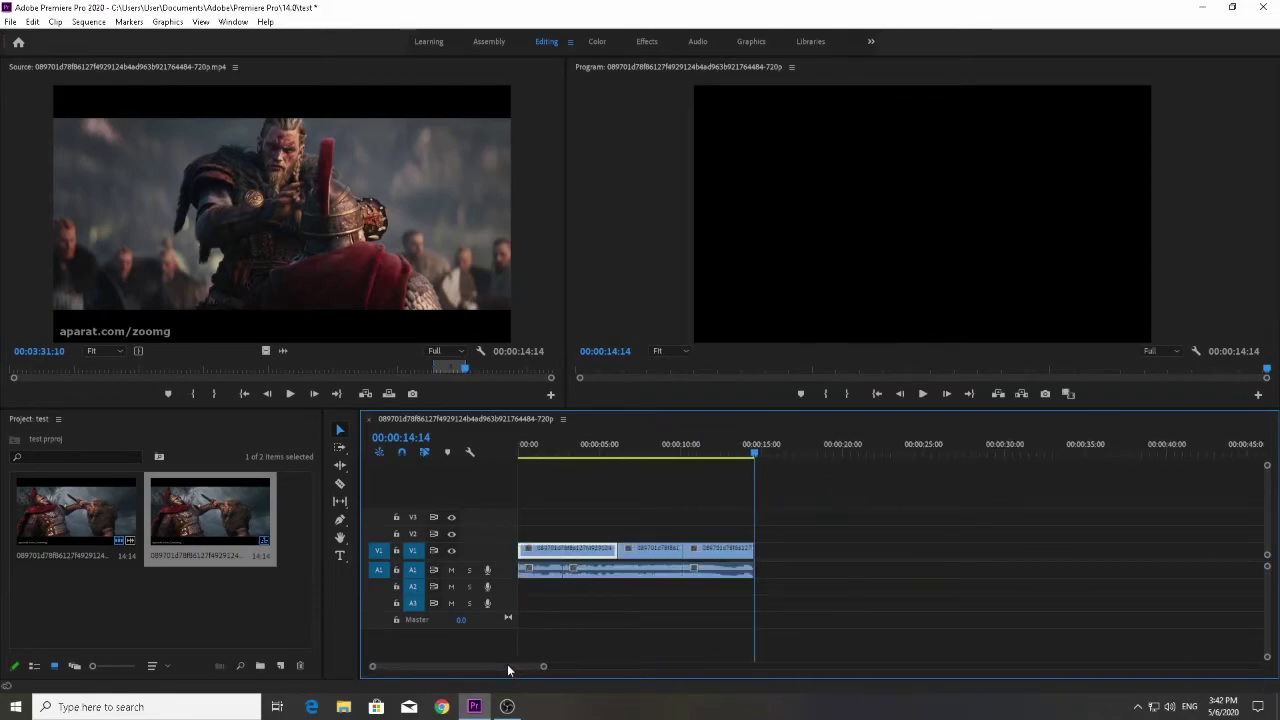
pyautogui.moveTo(754, 454); pyautogui.dragTo(714, 458)
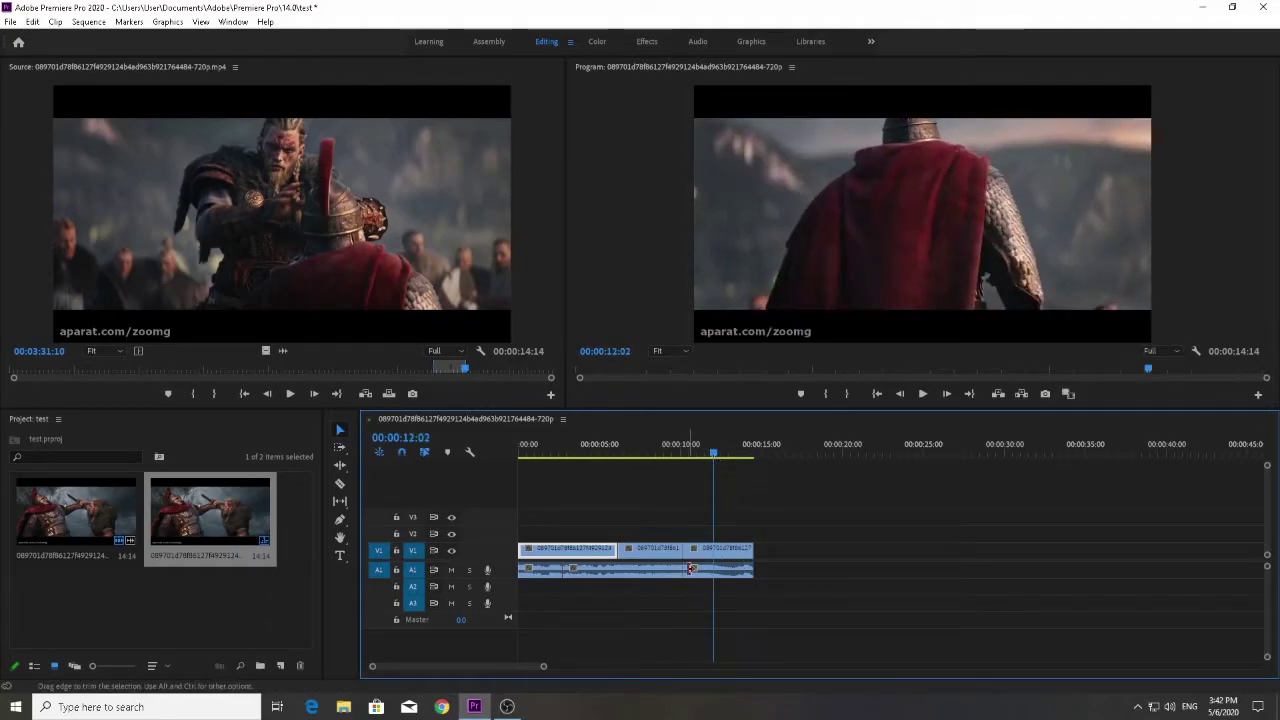
pyautogui.click(667, 573)
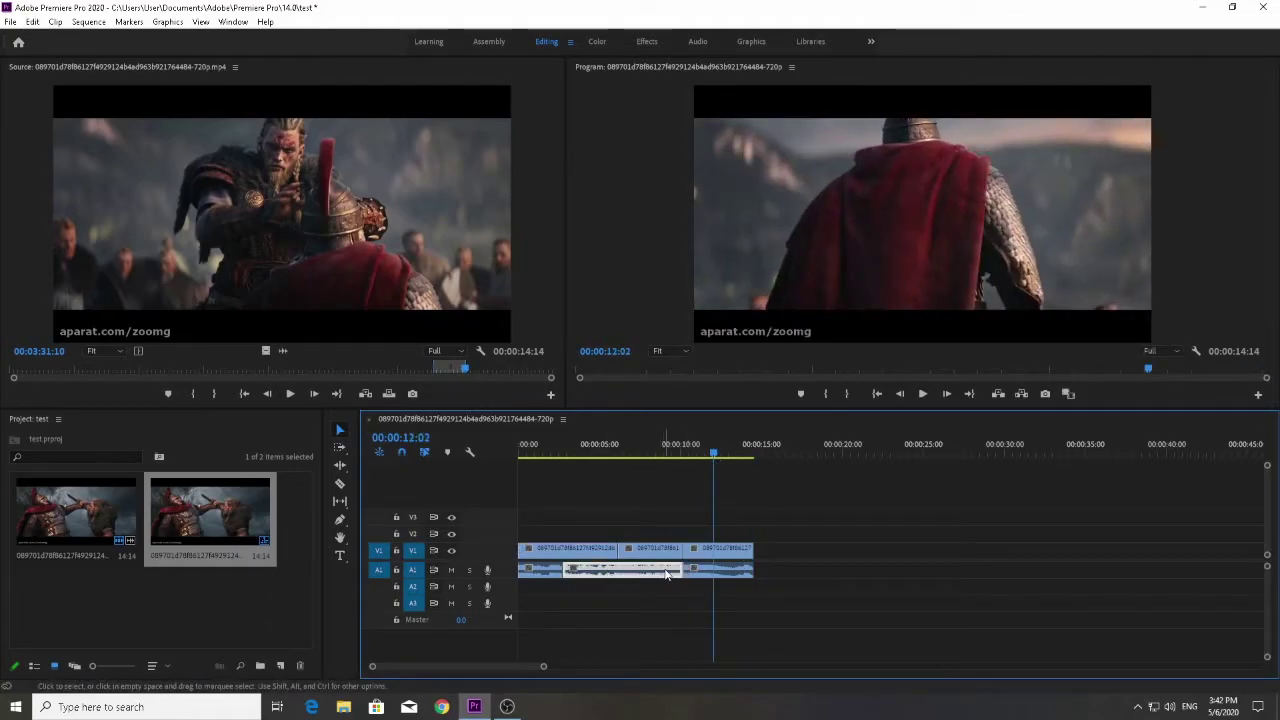
pyautogui.press('Delete')
# Play the sequence from the start, slide the second A1 clip left, then undo back to one V1 clip.
pyautogui.press('Home')
pyautogui.press('space')
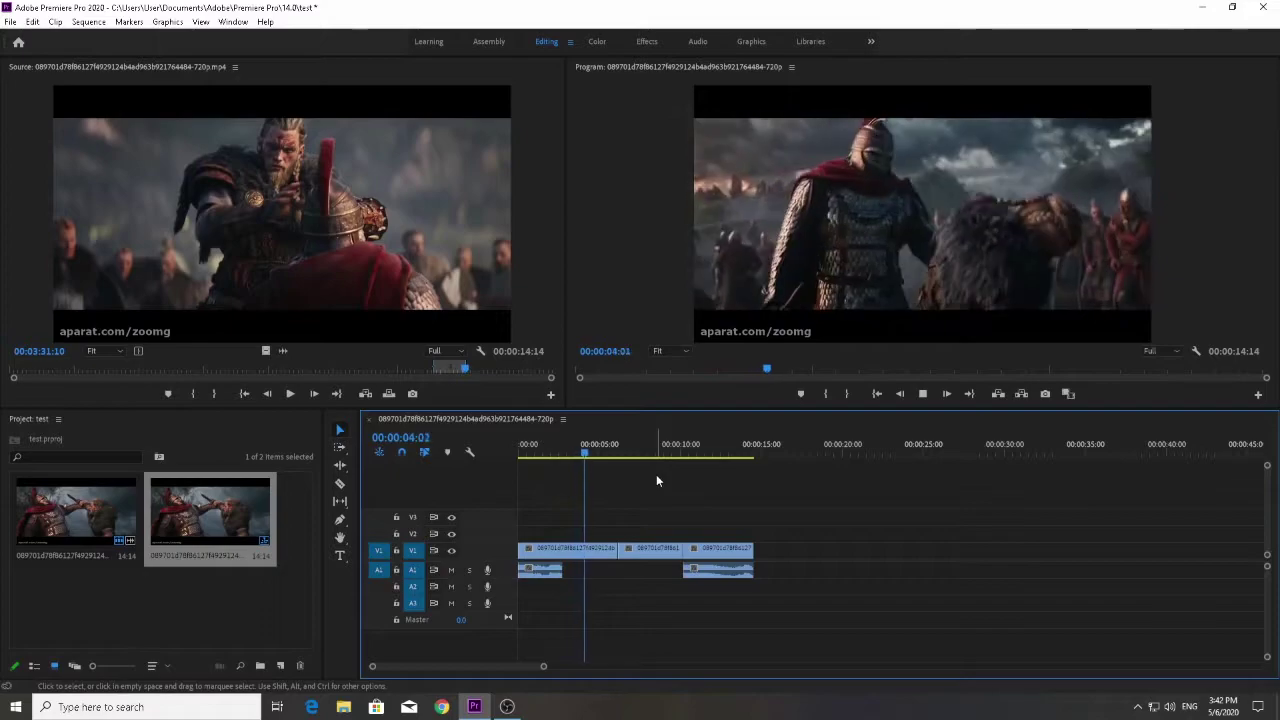
pyautogui.press('space')
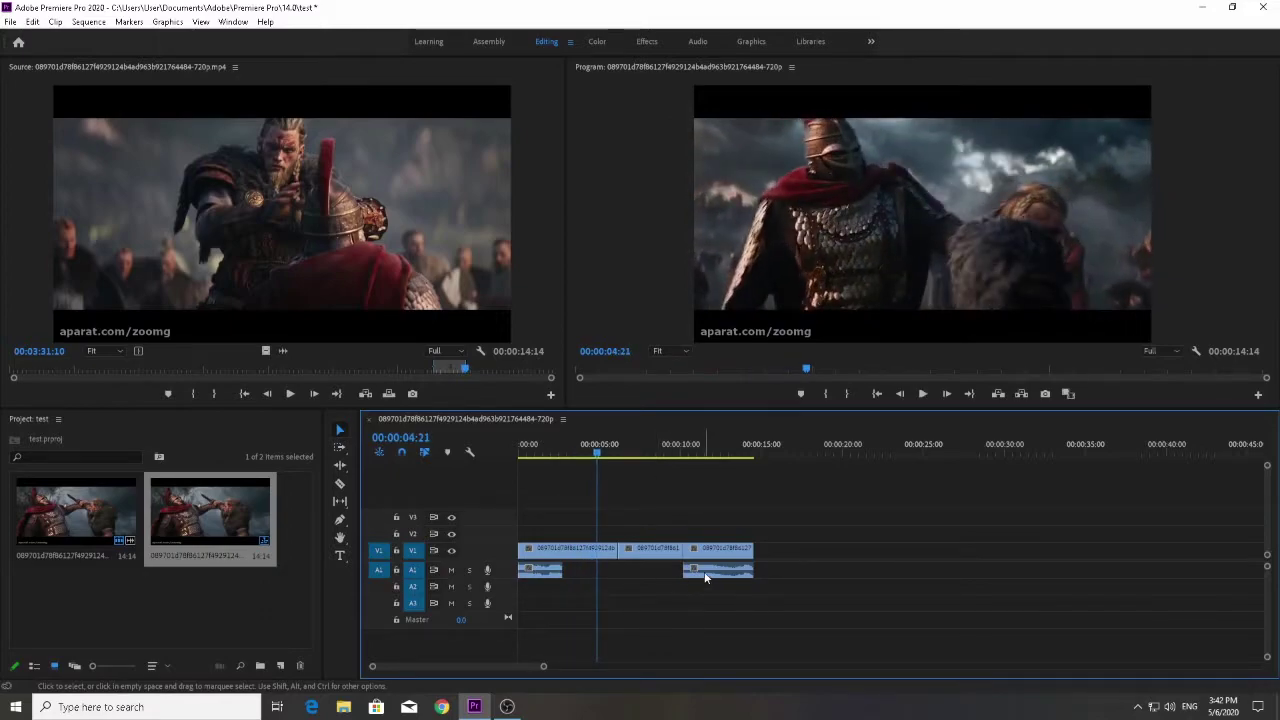
pyautogui.moveTo(728, 576)
pyautogui.mouseDown()
pyautogui.moveTo(608, 576)
pyautogui.moveTo(718, 576)
pyautogui.mouseUp()
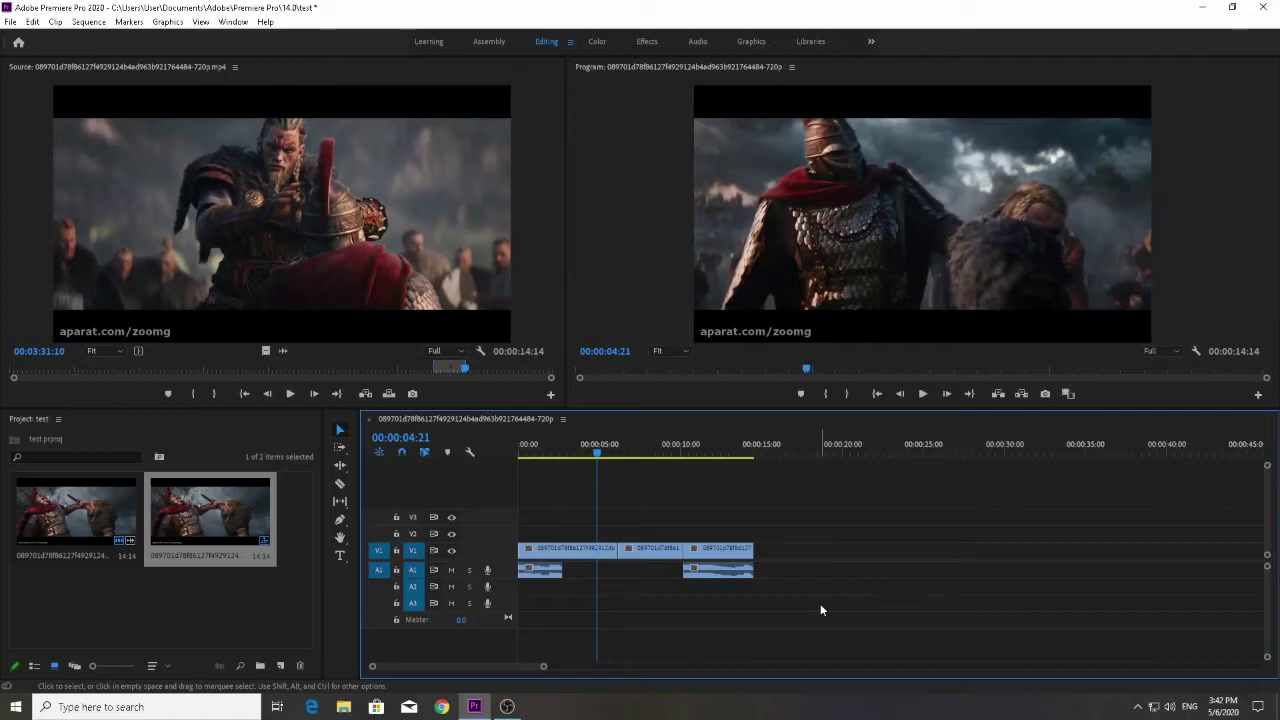
pyautogui.hotkey('ctrl', 'z')
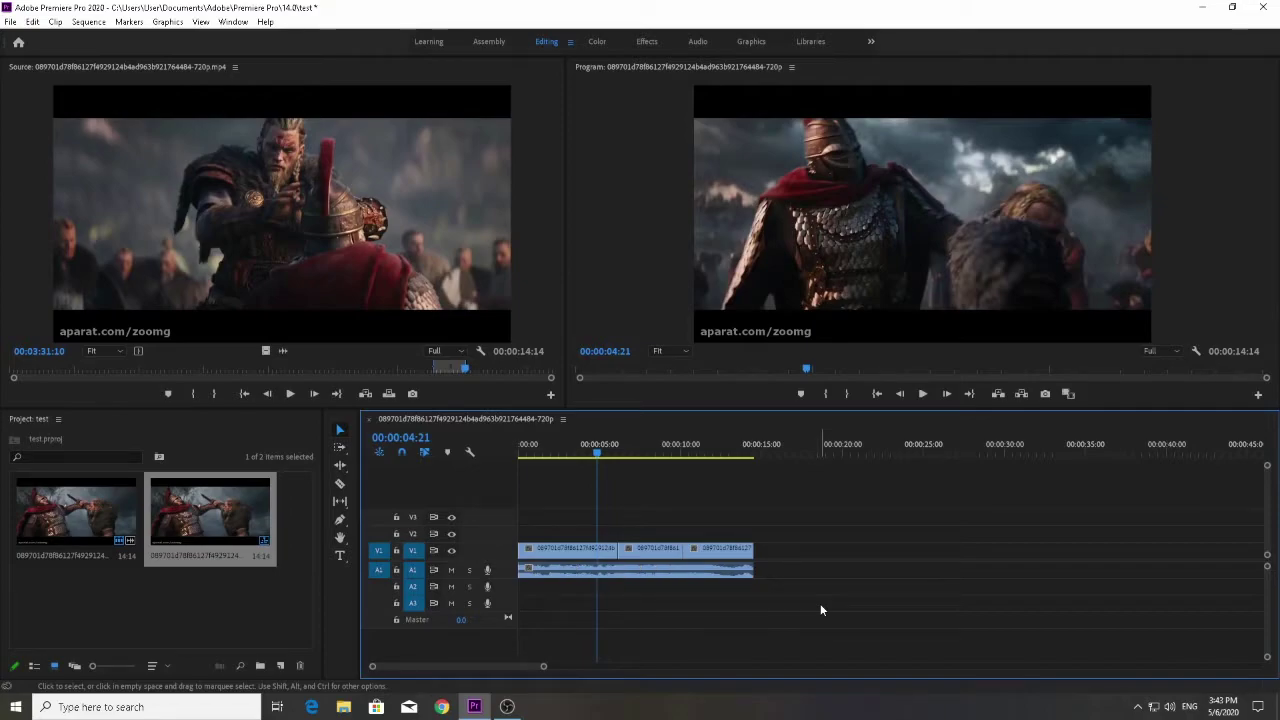
pyautogui.hotkey('ctrl', 'z')
pyautogui.hotkey('ctrl', 'z')
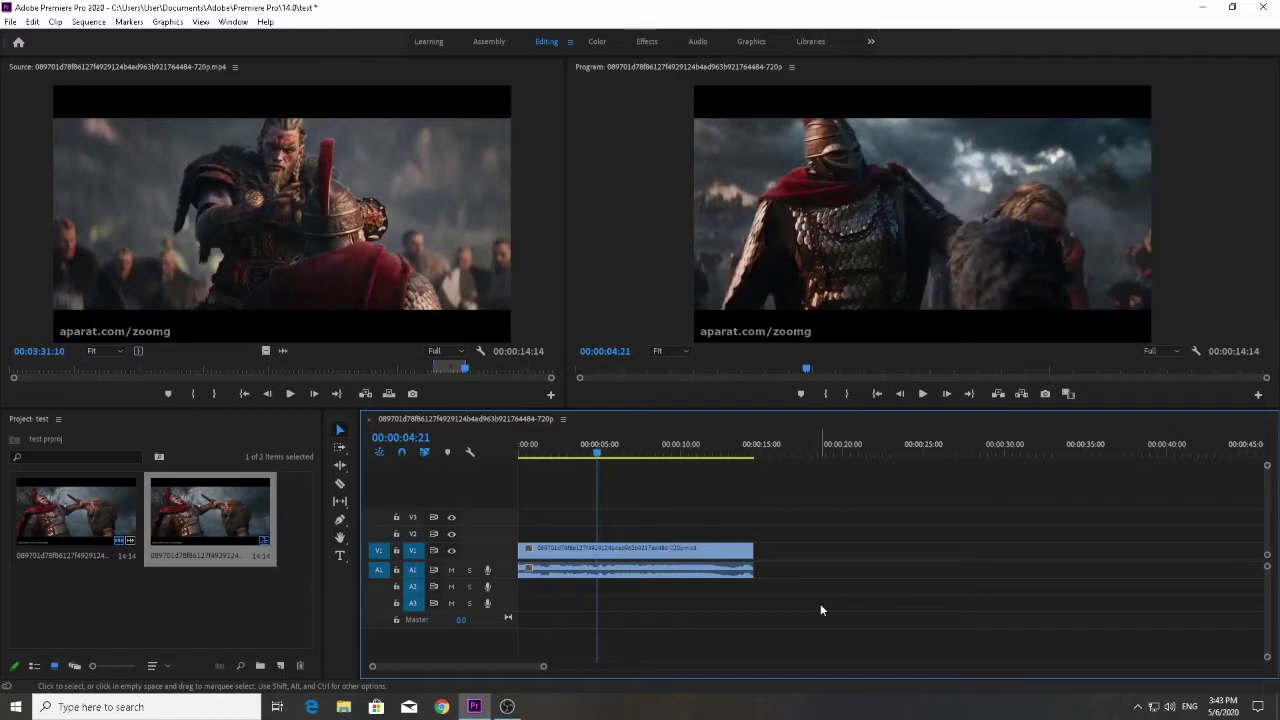
# Import a second video, a 480p MP4 clip, and open it in the Source monitor.
pyautogui.doubleClick(80, 603)
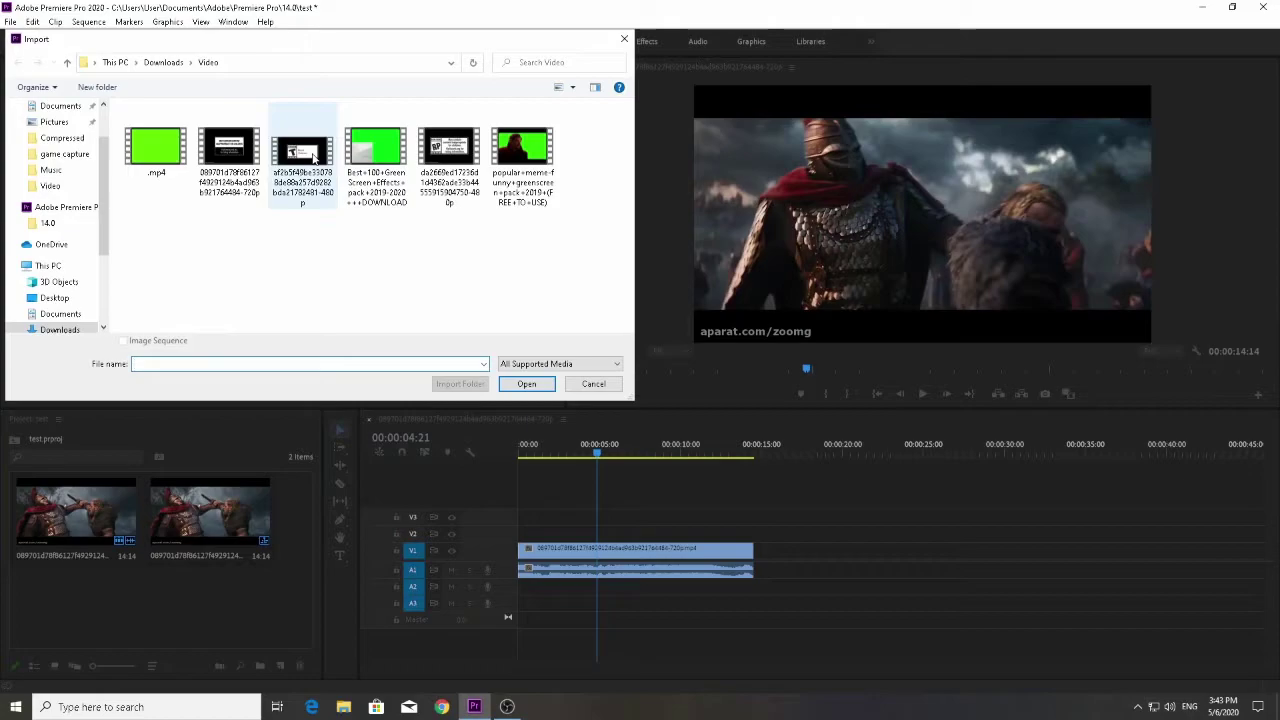
pyautogui.doubleClick(313, 157)
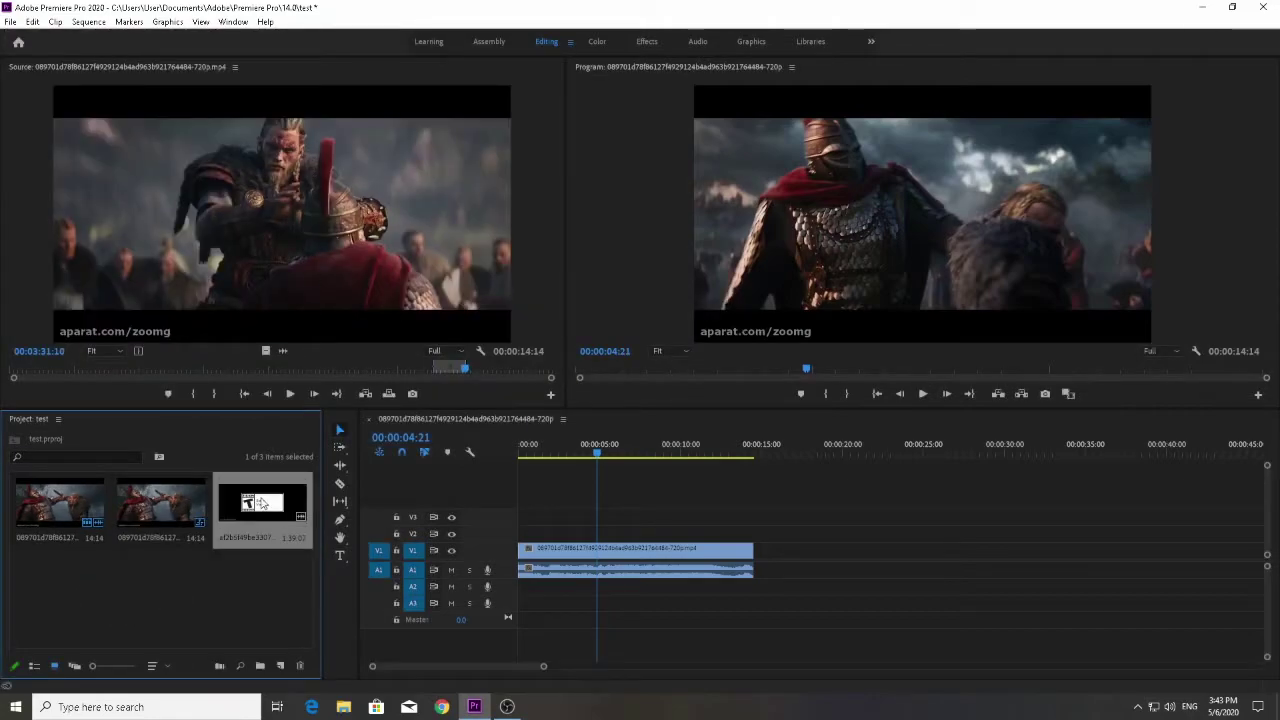
pyautogui.doubleClick(260, 502)
# Mark 00:00:49:08 to 00:00:58:15 in the new clip and place its video and audio after the first clip.
pyautogui.click(243, 369)
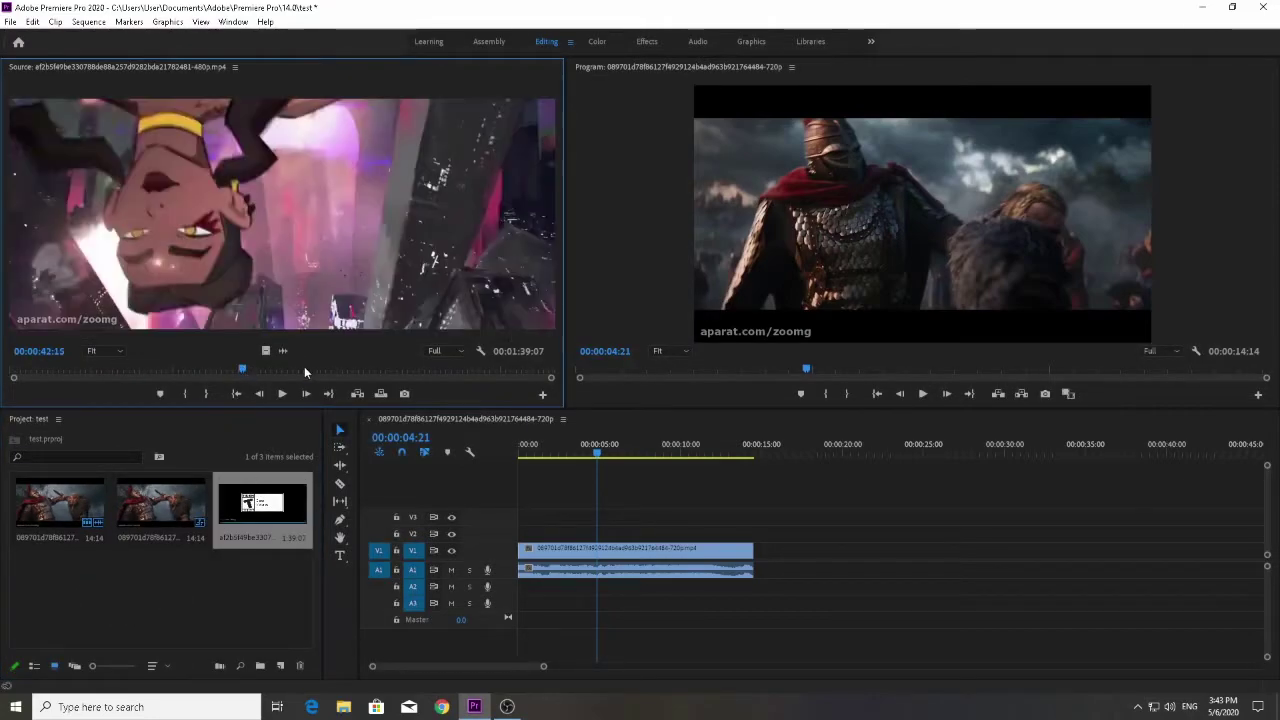
pyautogui.click(280, 367)
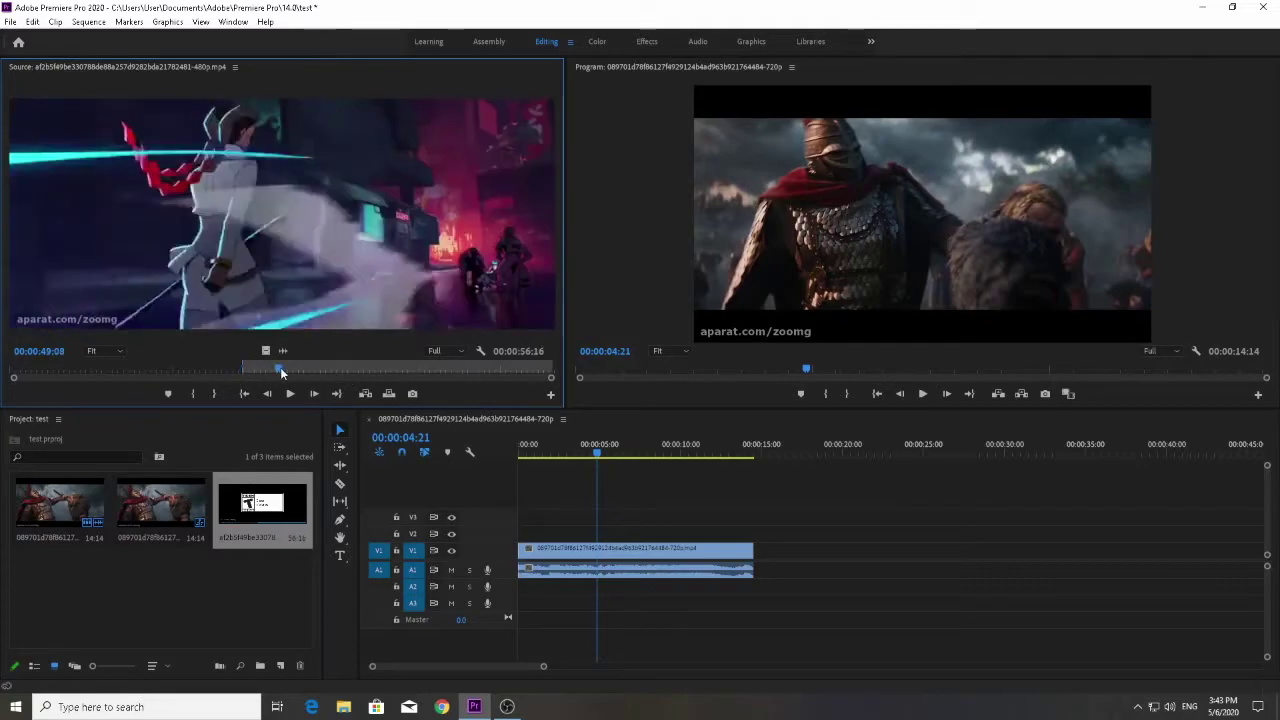
pyautogui.press('i')
pyautogui.click(329, 367)
pyautogui.press('o')
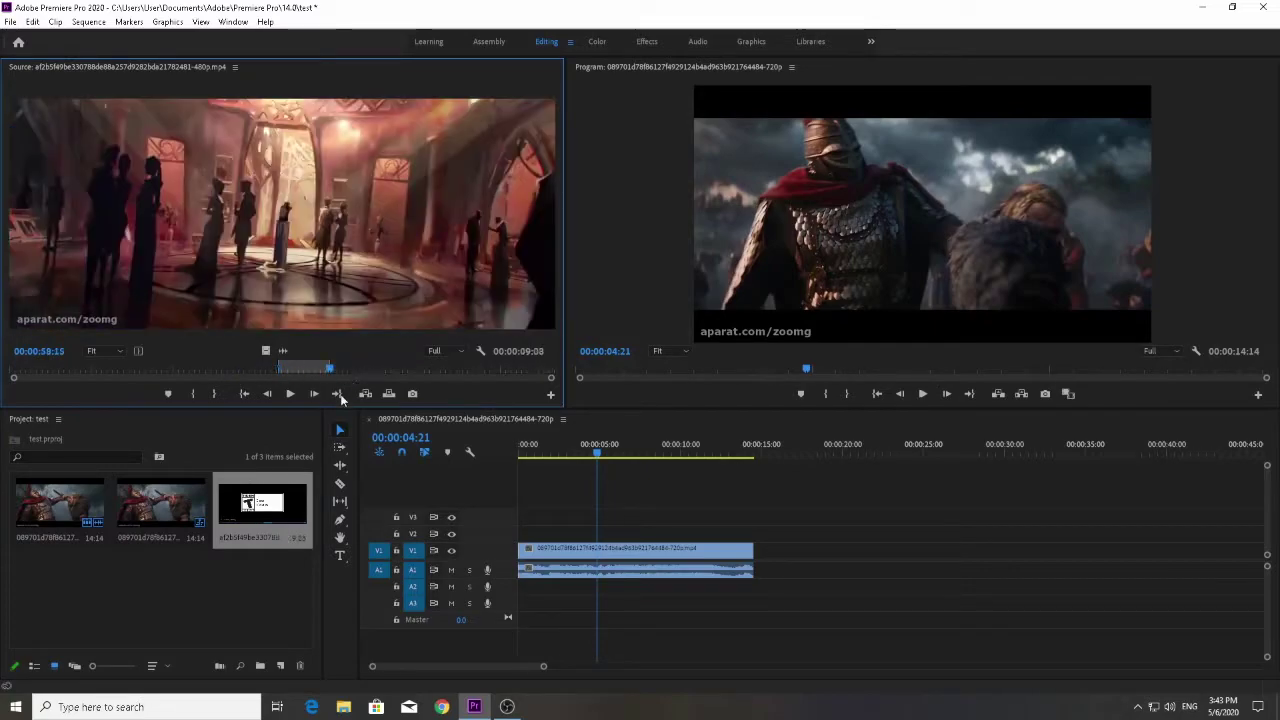
pyautogui.moveTo(265, 350); pyautogui.dragTo(757, 551)
pyautogui.moveTo(283, 350); pyautogui.dragTo(768, 574)
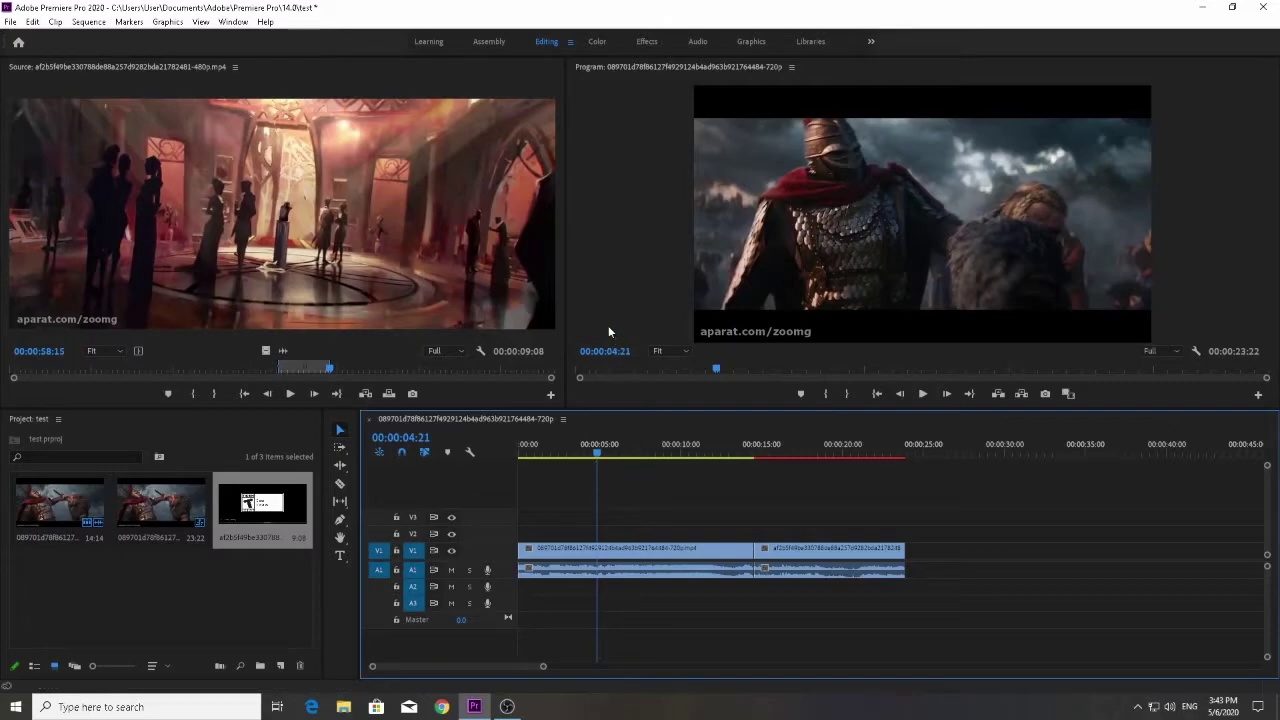
# Cut the V1 clips at four points with the Razor tool.
pyautogui.click(339, 484)
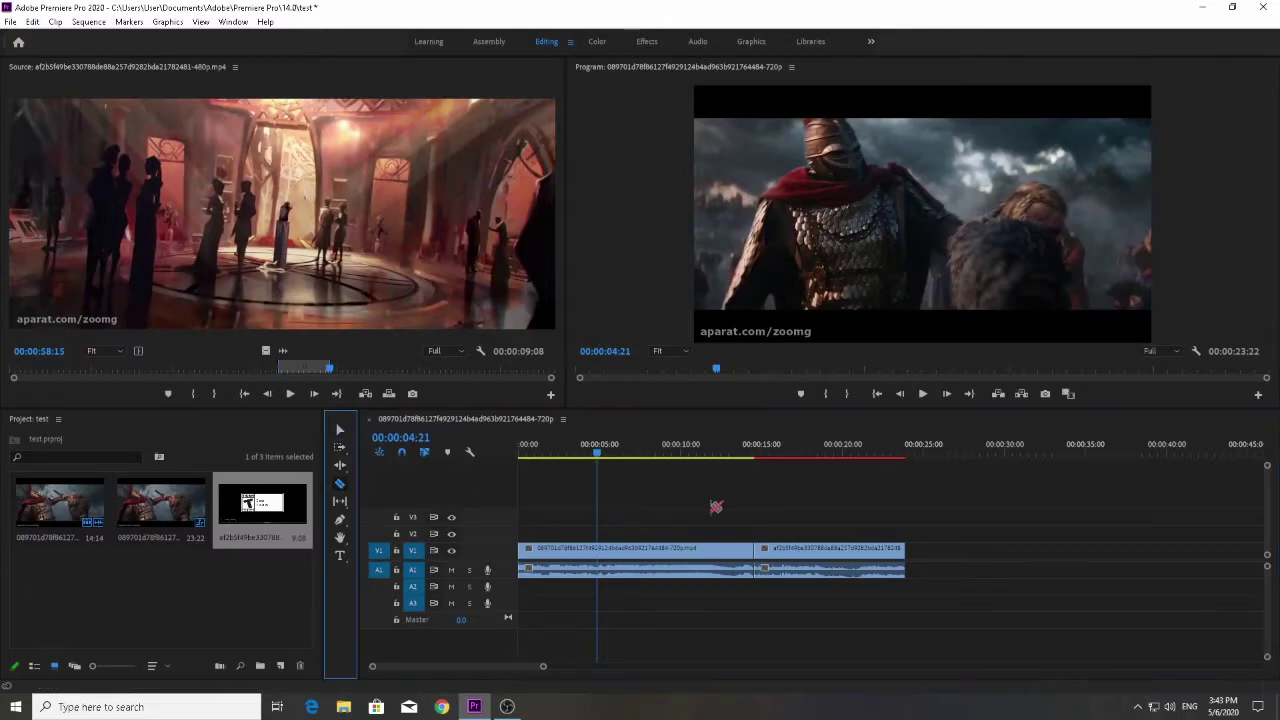
pyautogui.click(638, 549)
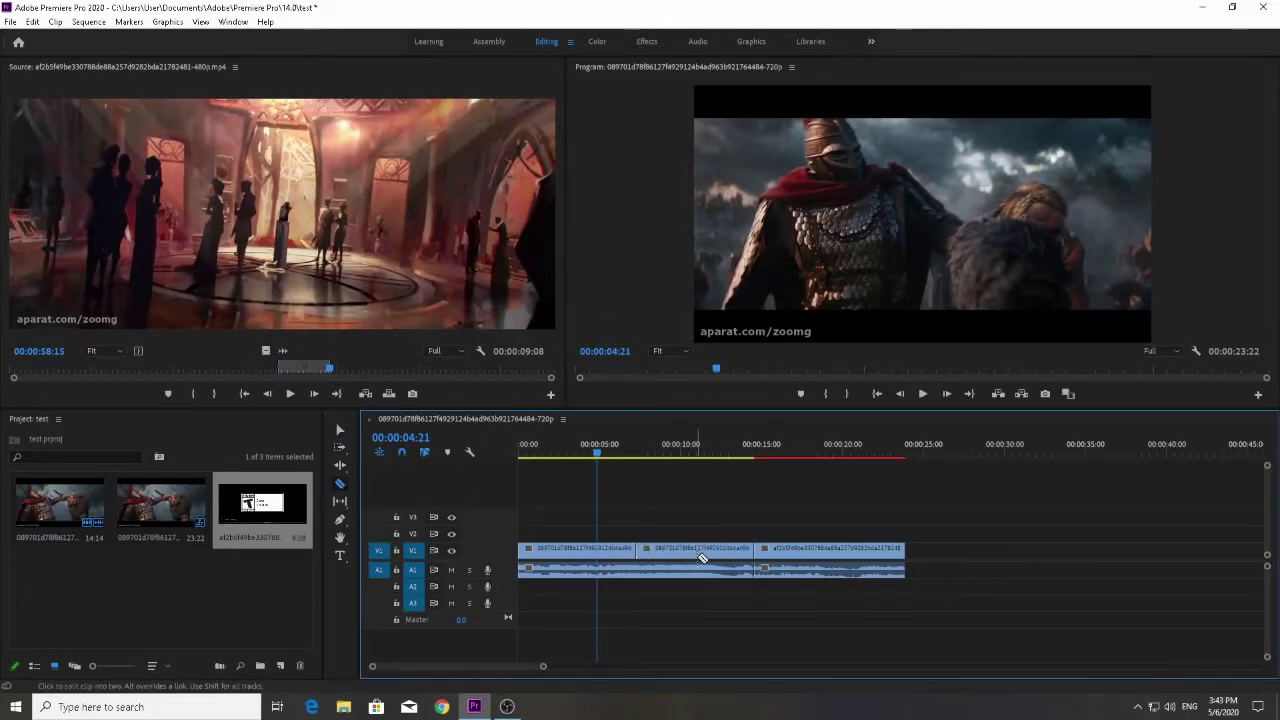
pyautogui.click(700, 549)
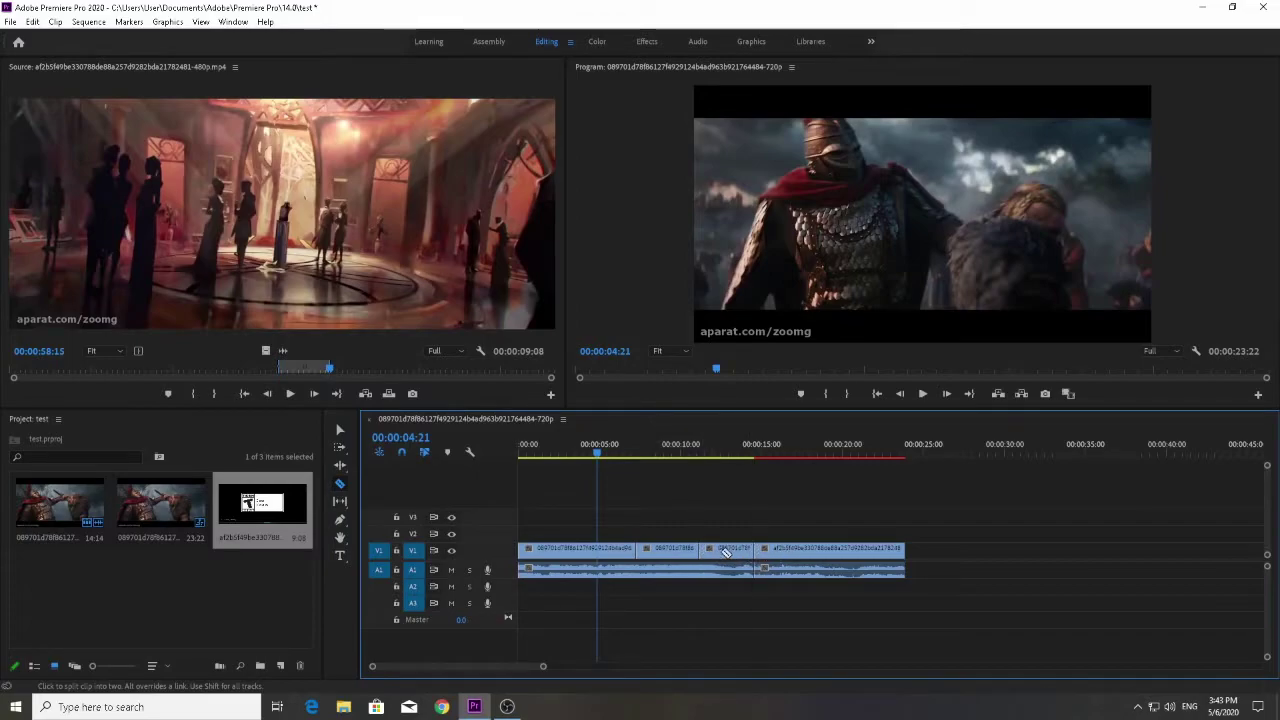
pyautogui.click(798, 549)
pyautogui.click(845, 549)
# Reorder the V1 segments via track V4 so trailer and 480p pieces alternate, closing the gap.
pyautogui.click(339, 430)
pyautogui.moveTo(668, 549); pyautogui.dragTo(816, 500)
pyautogui.moveTo(827, 550)
pyautogui.mouseDown()
pyautogui.moveTo(660, 549)
pyautogui.moveTo(770, 549)
pyautogui.mouseUp()
pyautogui.moveTo(800, 500)
pyautogui.mouseDown()
pyautogui.moveTo(805, 557)
pyautogui.moveTo(788, 552)
pyautogui.mouseUp()
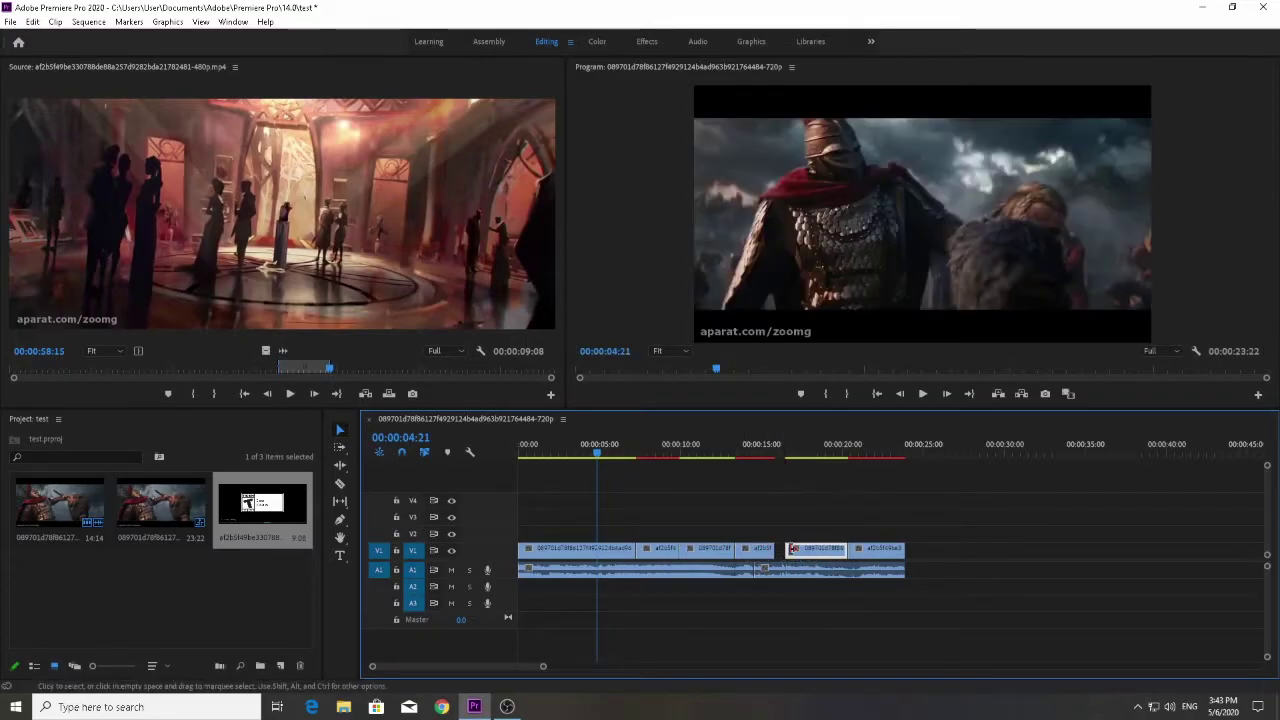
pyautogui.moveTo(866, 551); pyautogui.dragTo(861, 551)
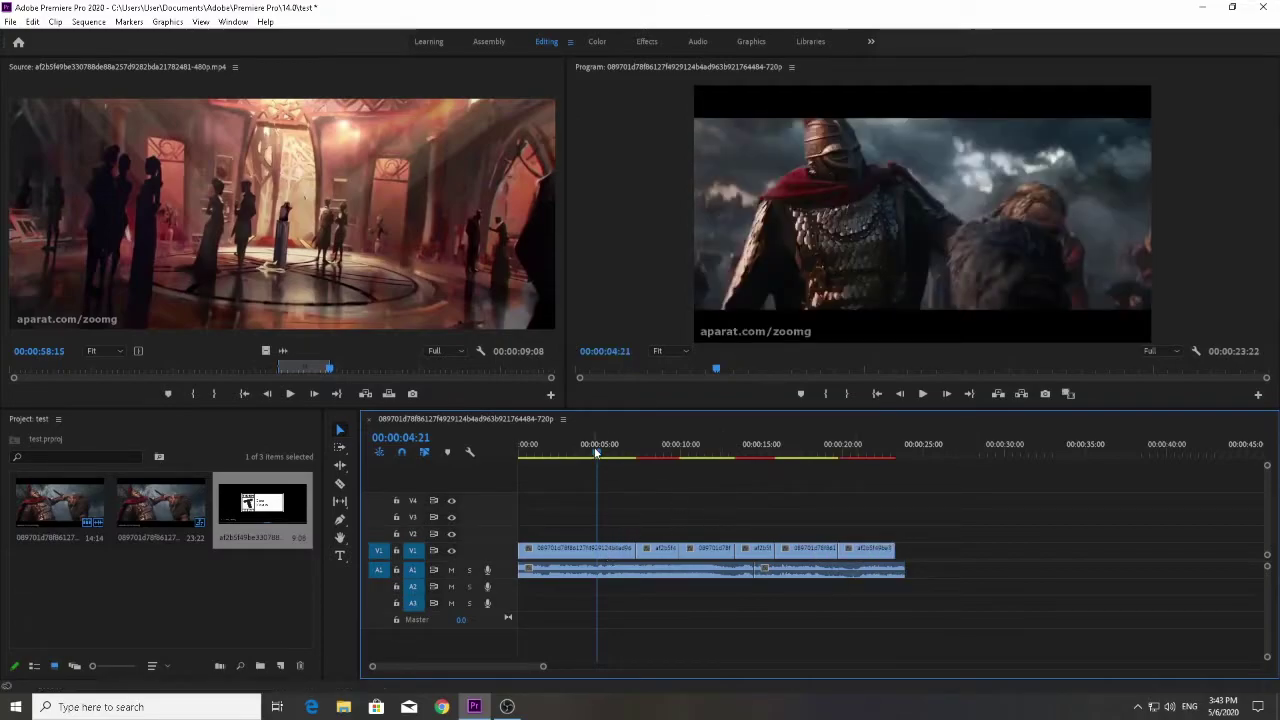
# Play the rearranged edit, stop at 00:00:08:06, scrub between 7 and 11 seconds, then show Effects.
pyautogui.press('space')
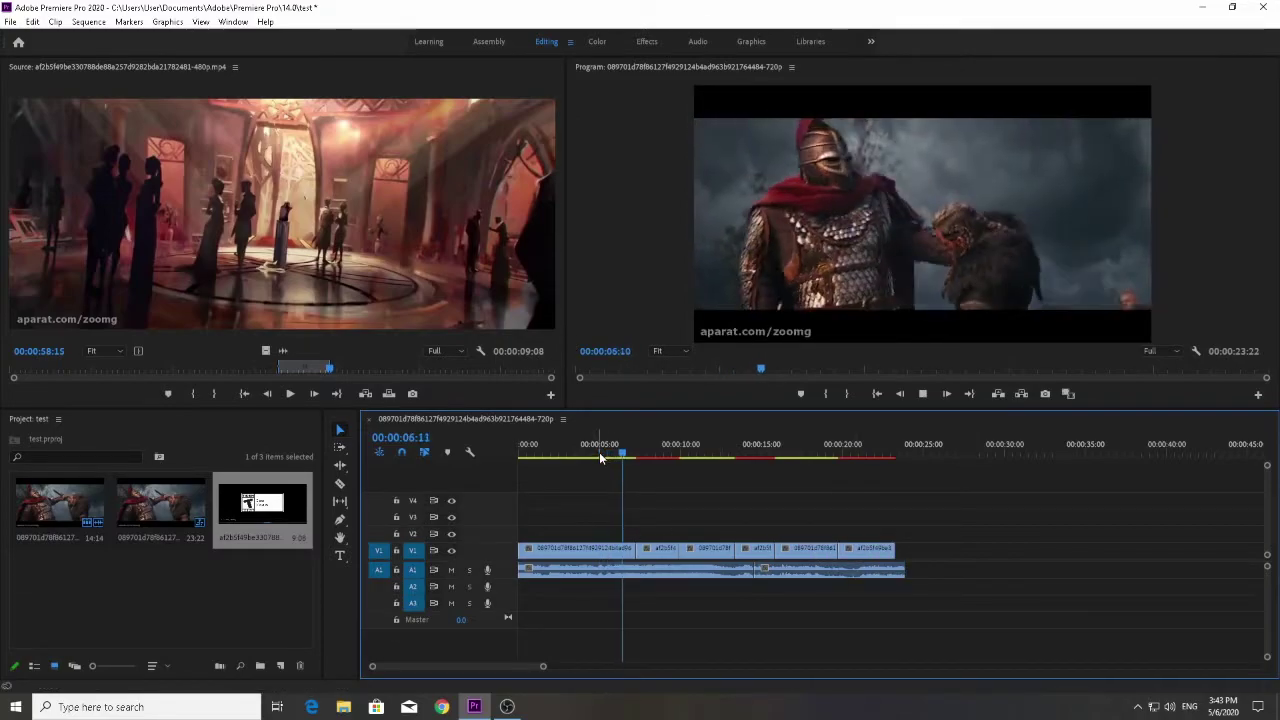
pyautogui.press('space')
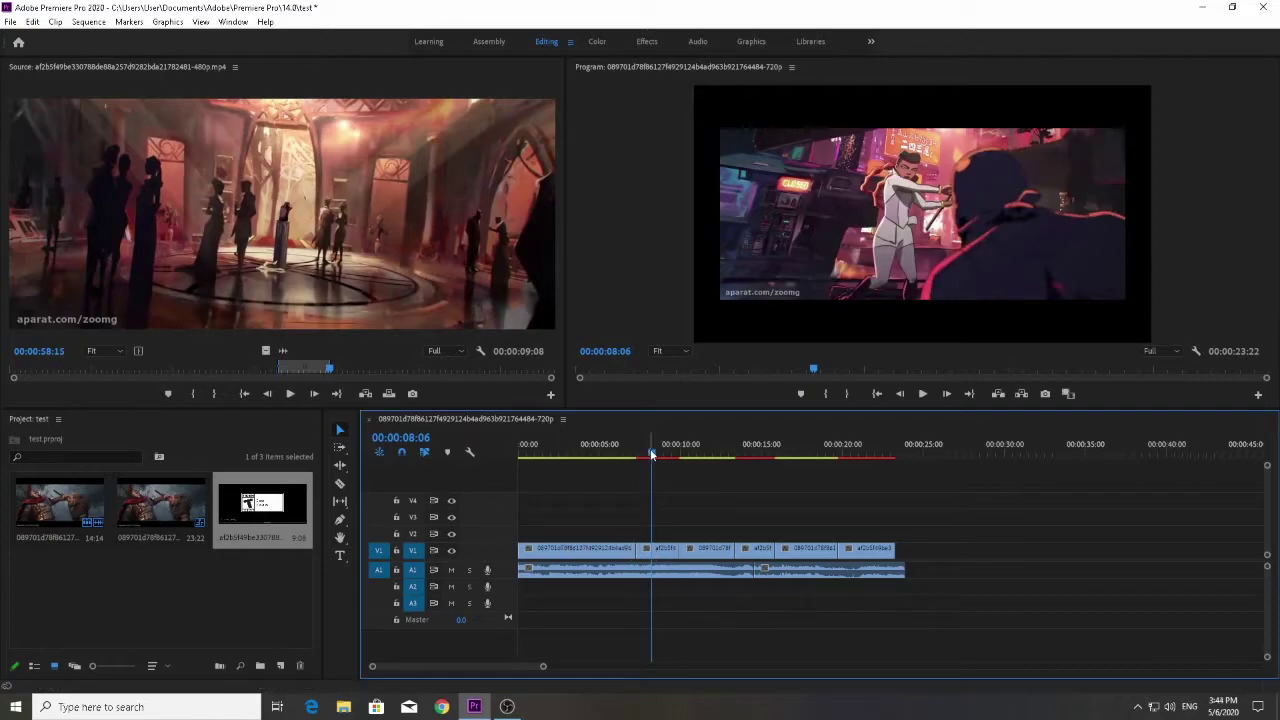
pyautogui.moveTo(651, 453)
pyautogui.mouseDown()
pyautogui.moveTo(634, 450)
pyautogui.moveTo(677, 440)
pyautogui.mouseUp()
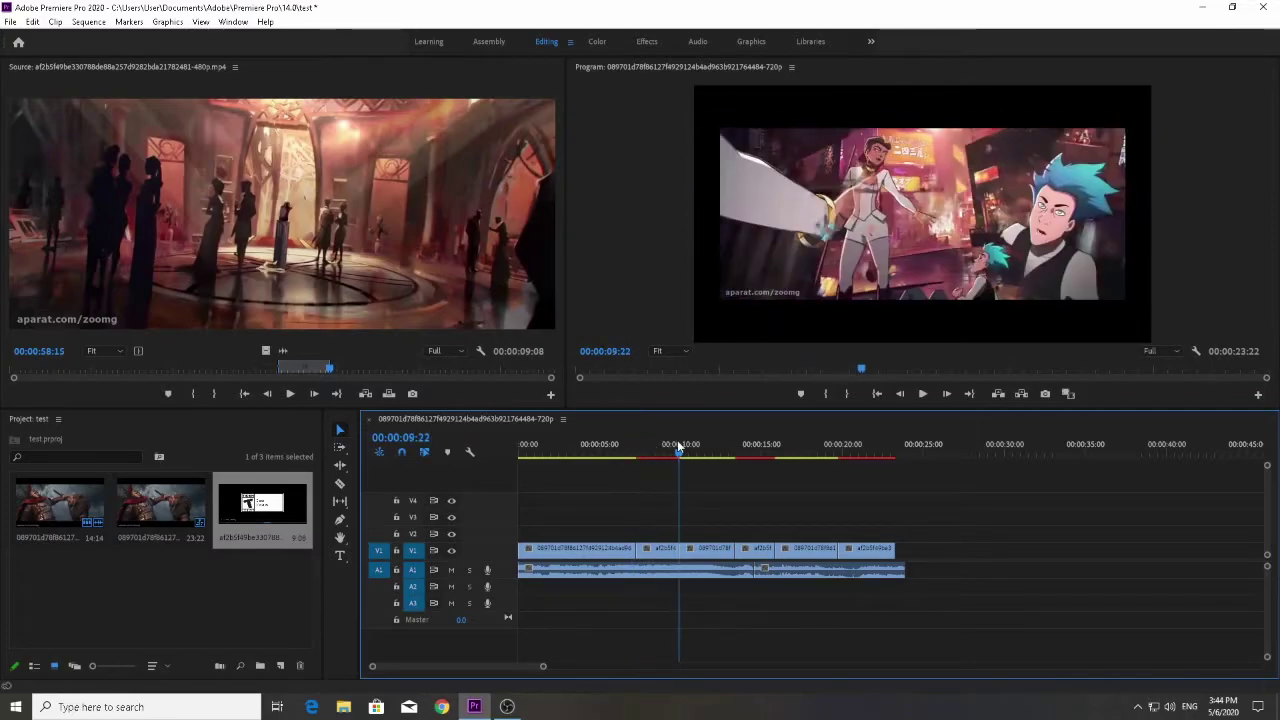
pyautogui.moveTo(677, 440)
pyautogui.mouseDown()
pyautogui.moveTo(699, 460)
pyautogui.moveTo(580, 452)
pyautogui.mouseUp()
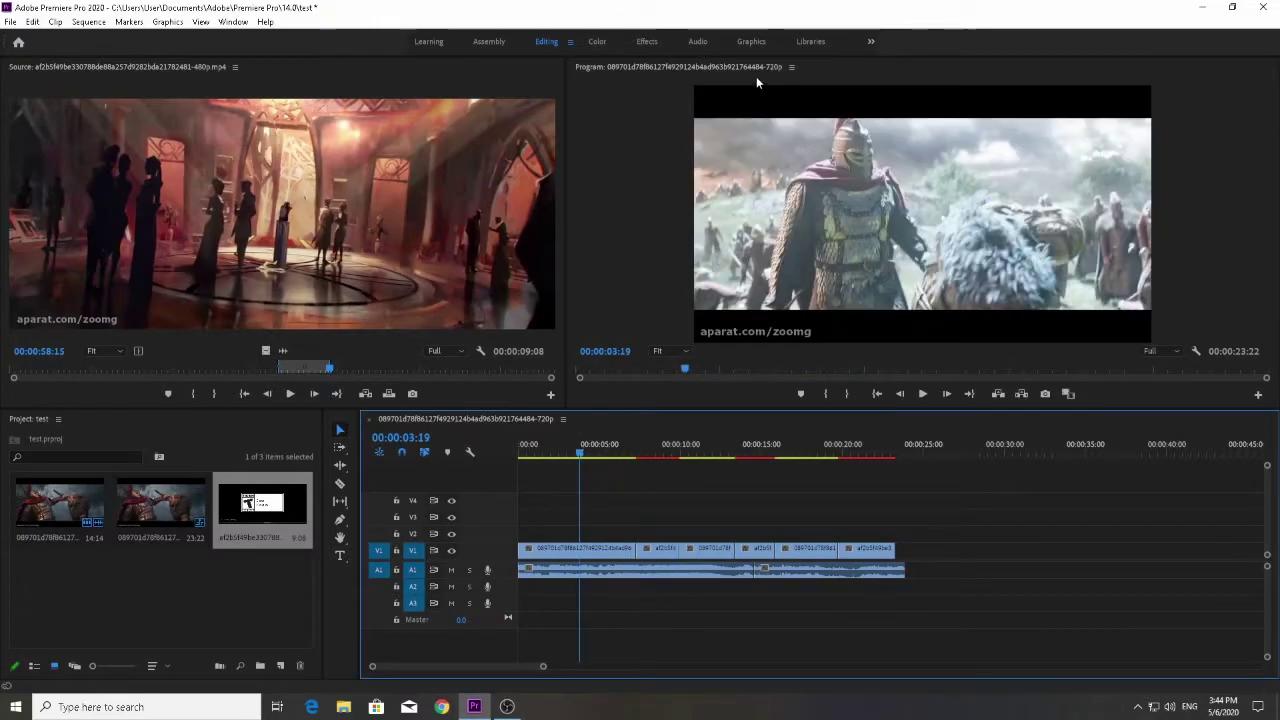
pyautogui.click(647, 42)
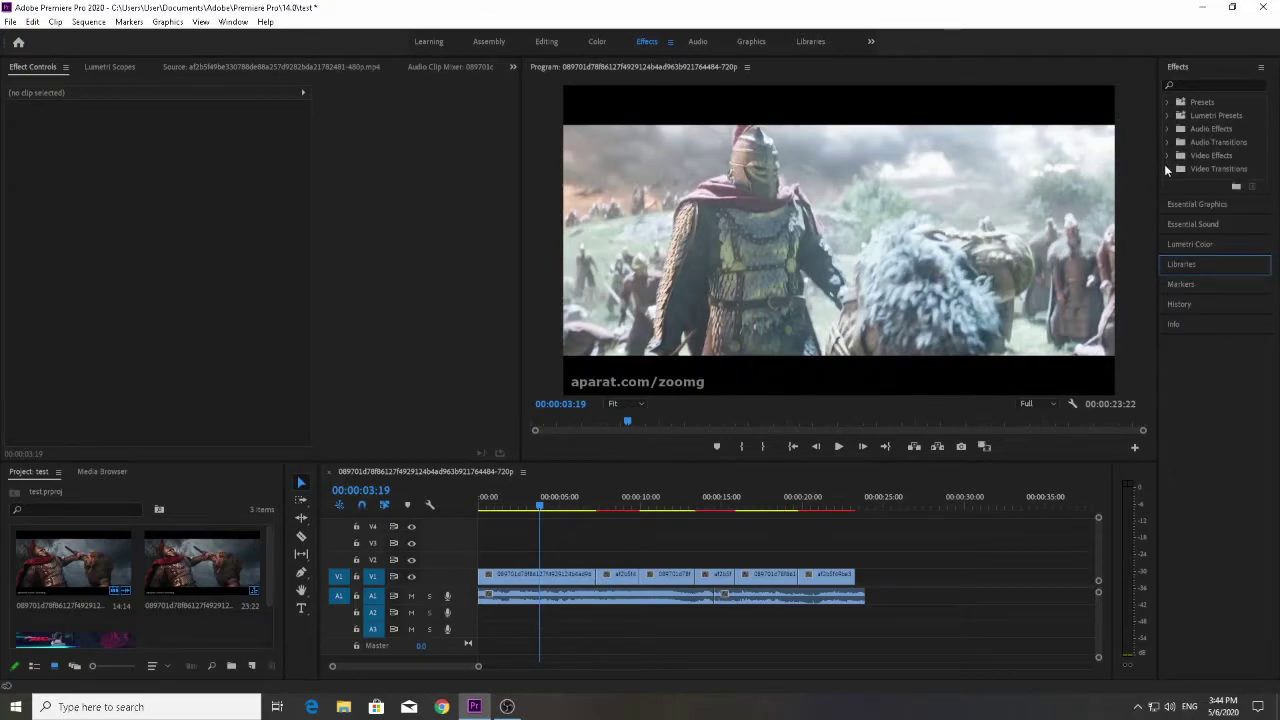
# Drag Dip to Black from Video Transitions > Dissolve onto the first V1 edit, then show Audio.
pyautogui.click(1166, 168)
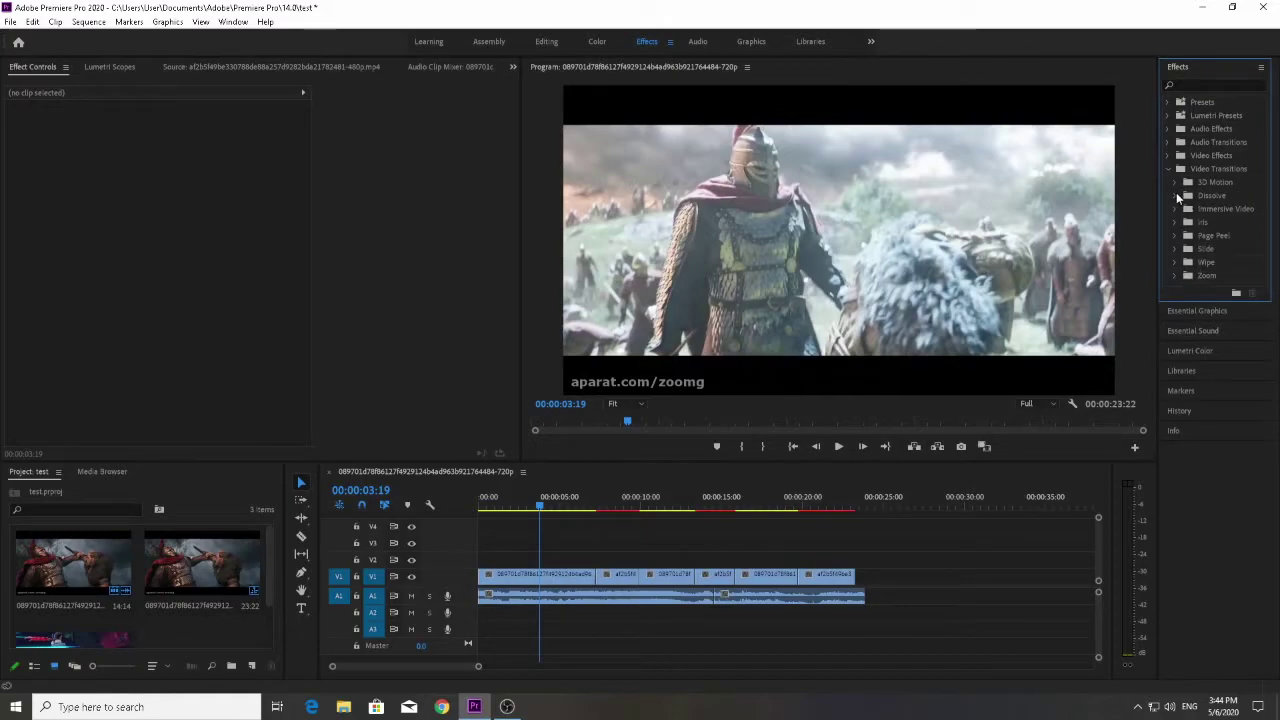
pyautogui.click(1175, 195)
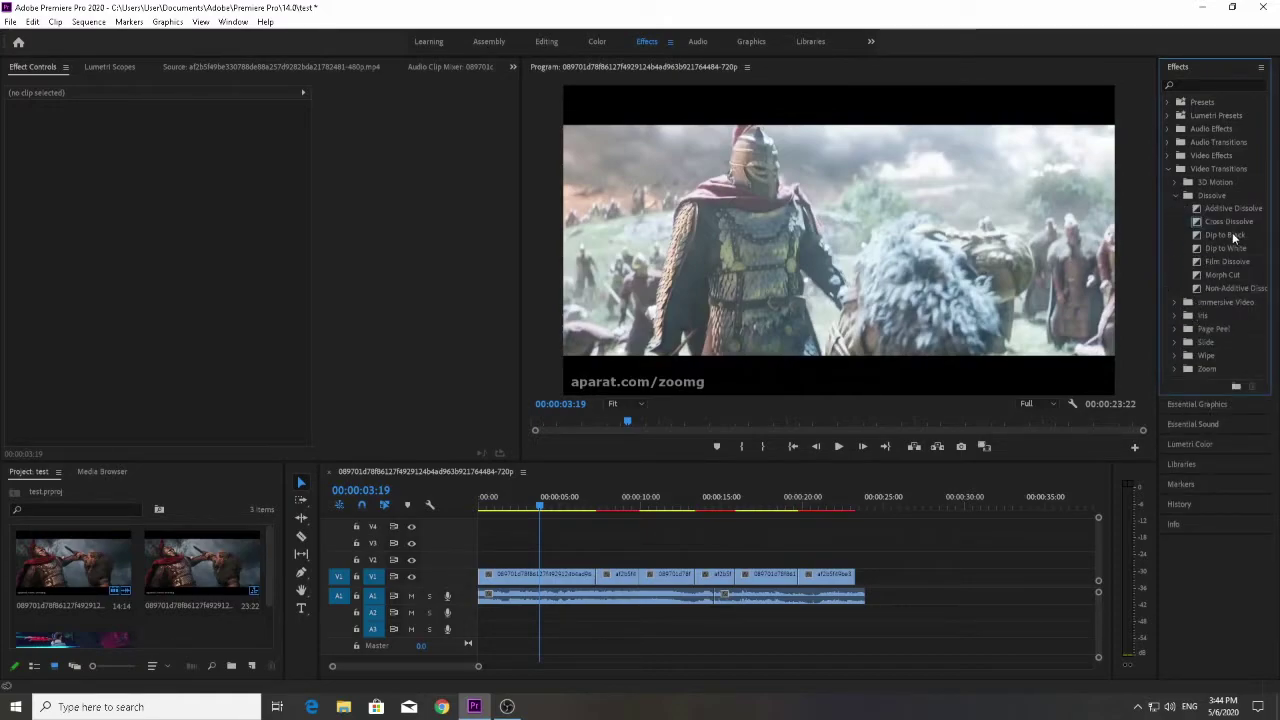
pyautogui.click(1224, 236)
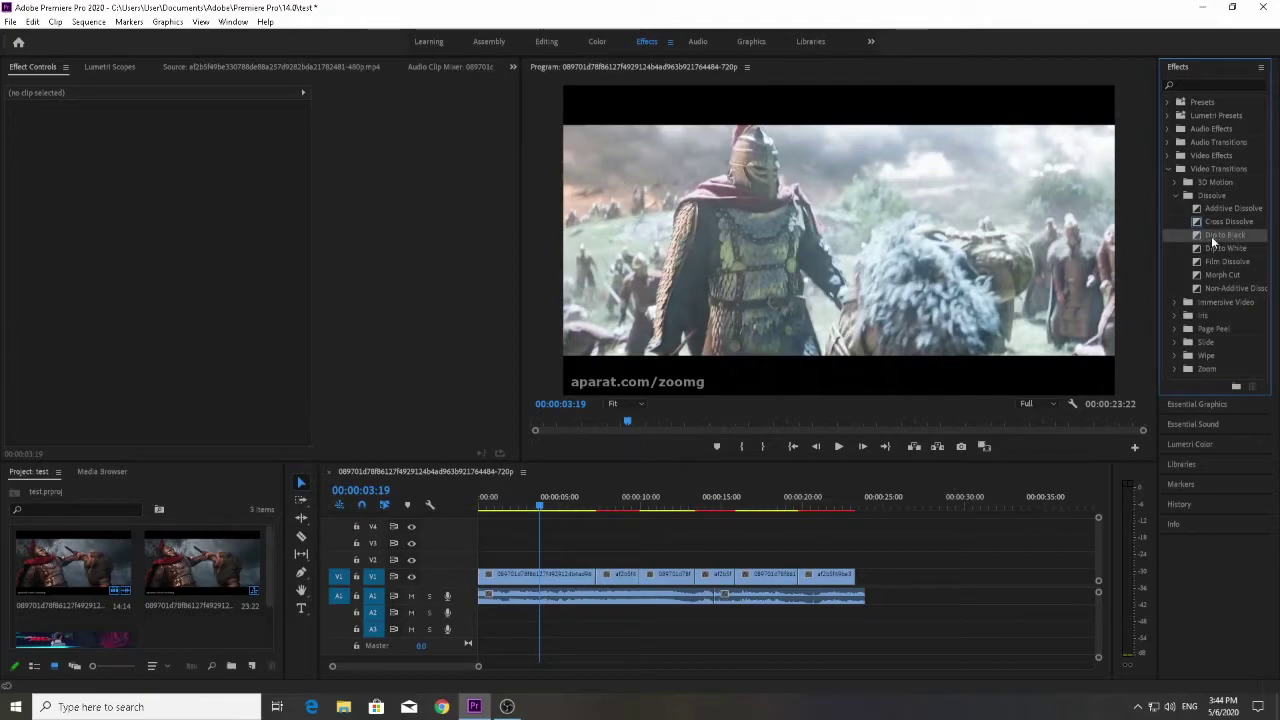
pyautogui.moveTo(1211, 236); pyautogui.dragTo(1170, 240)
pyautogui.moveTo(837, 436); pyautogui.dragTo(598, 578)
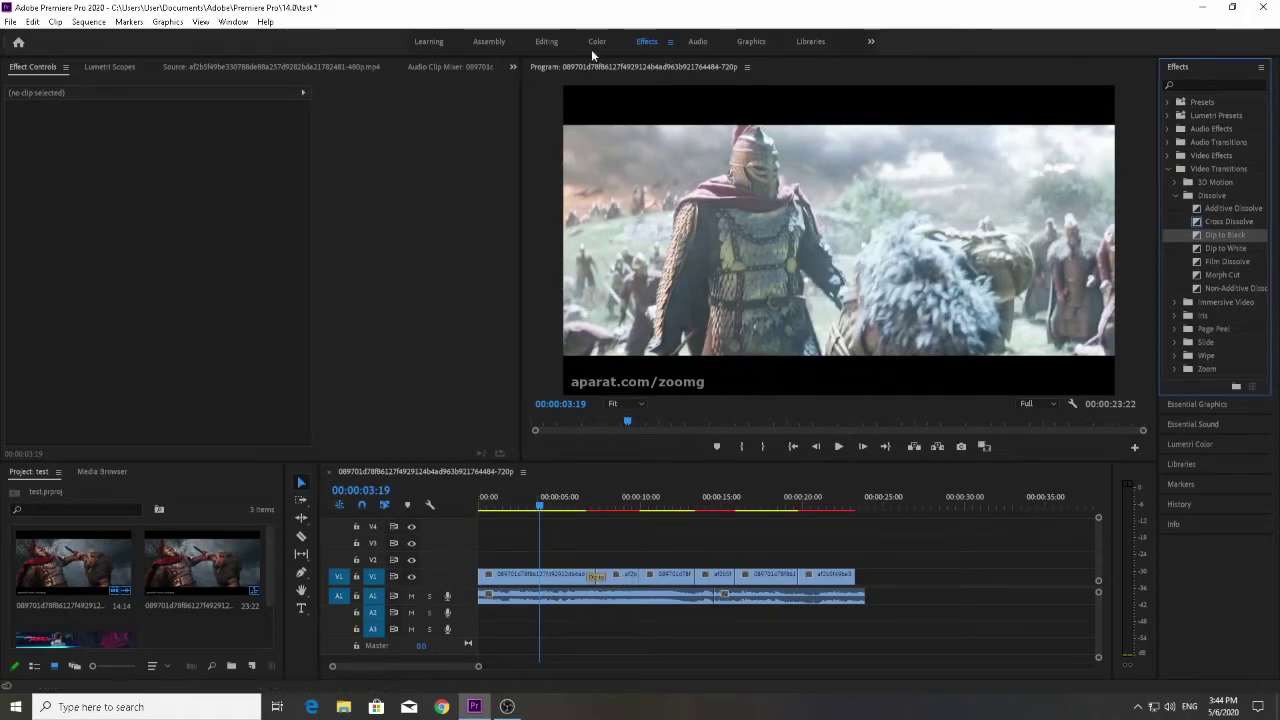
pyautogui.click(698, 41)
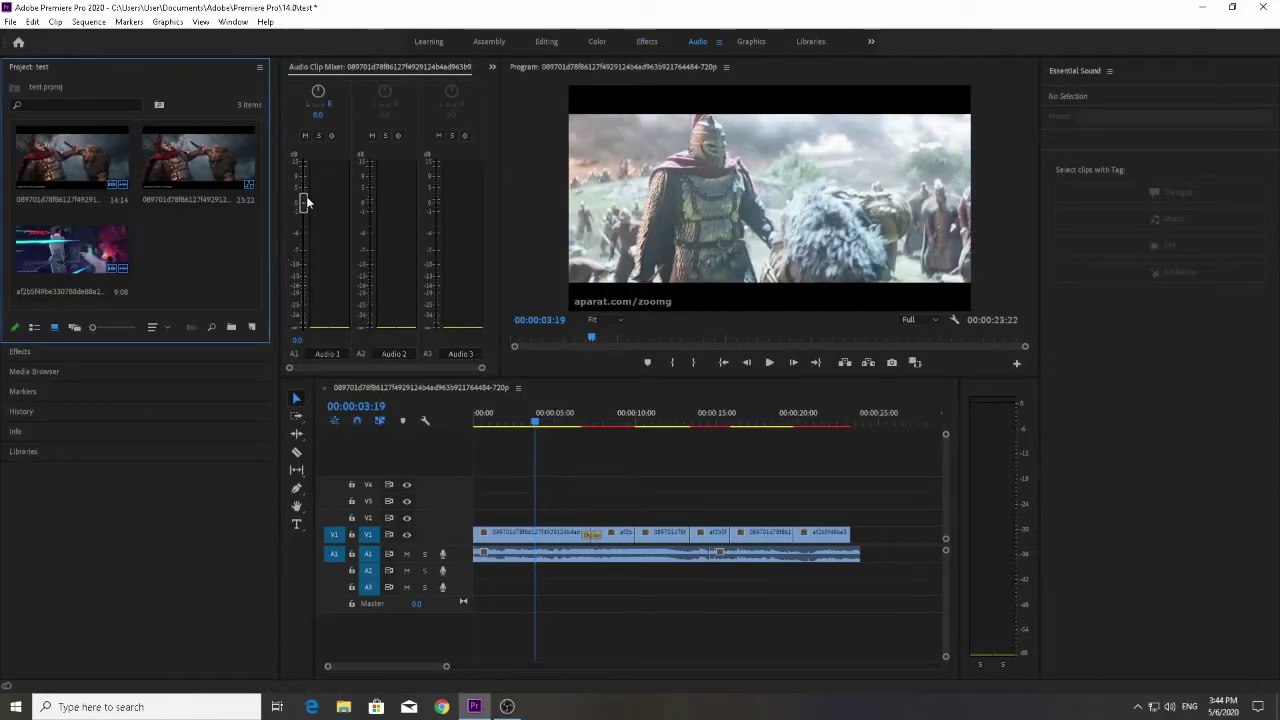
pyautogui.moveTo(306, 196); pyautogui.dragTo(303, 280)
pyautogui.click(647, 41)
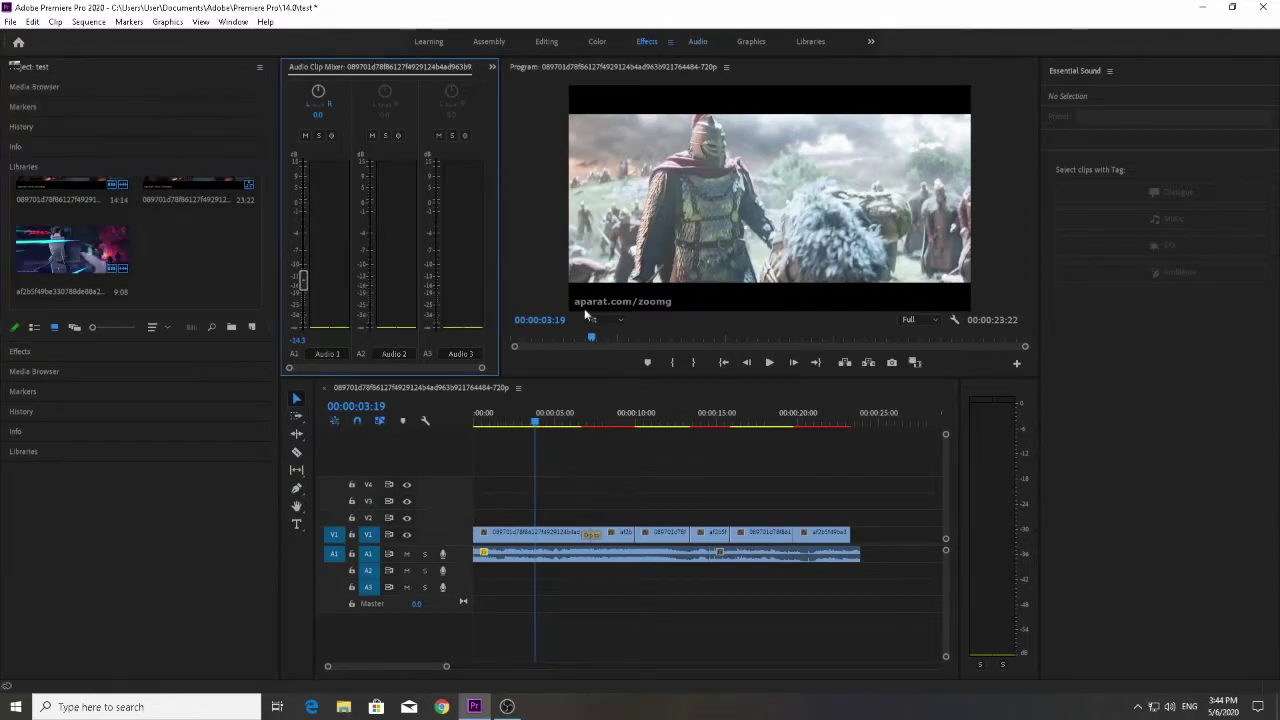
pyautogui.press('space')
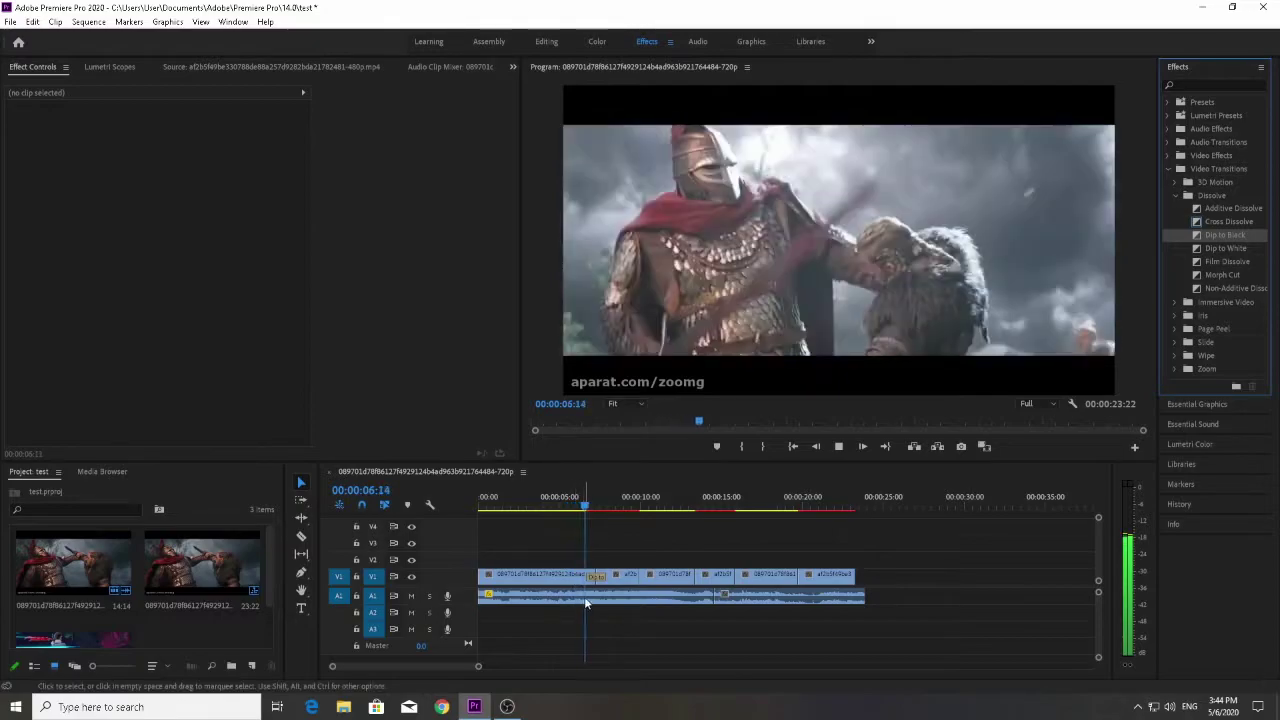
pyautogui.press('space')
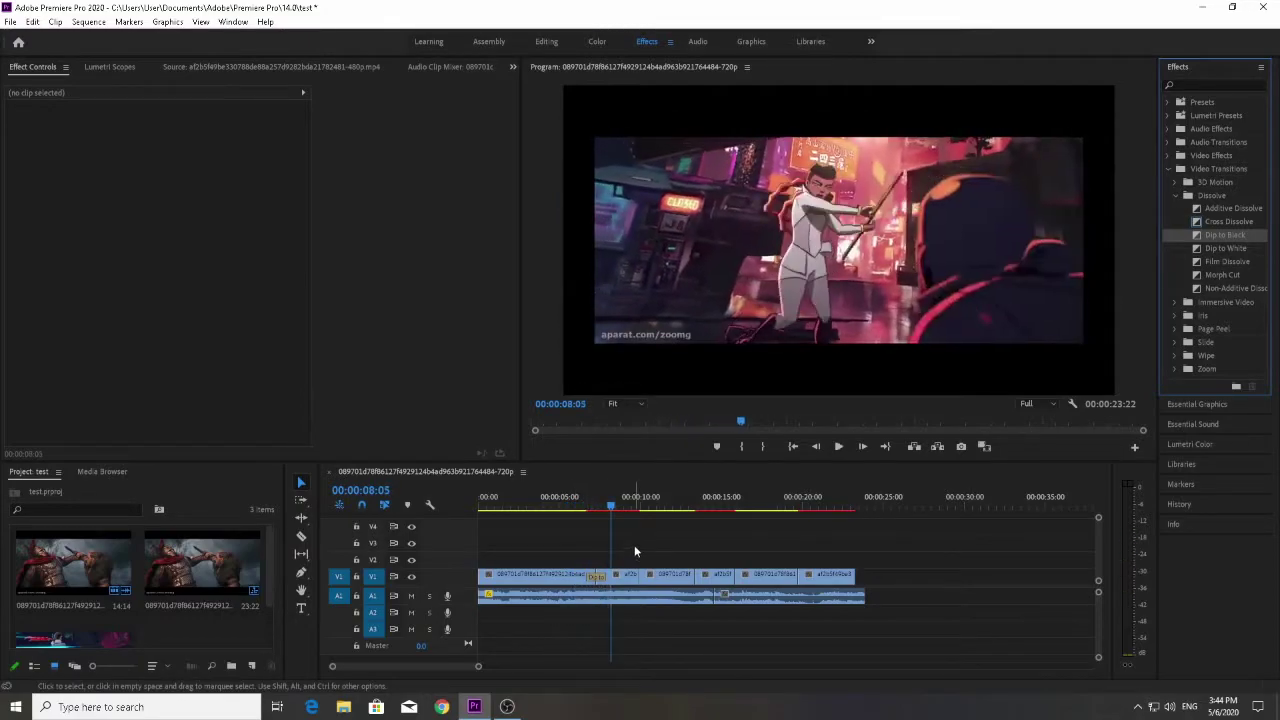
pyautogui.click(599, 577)
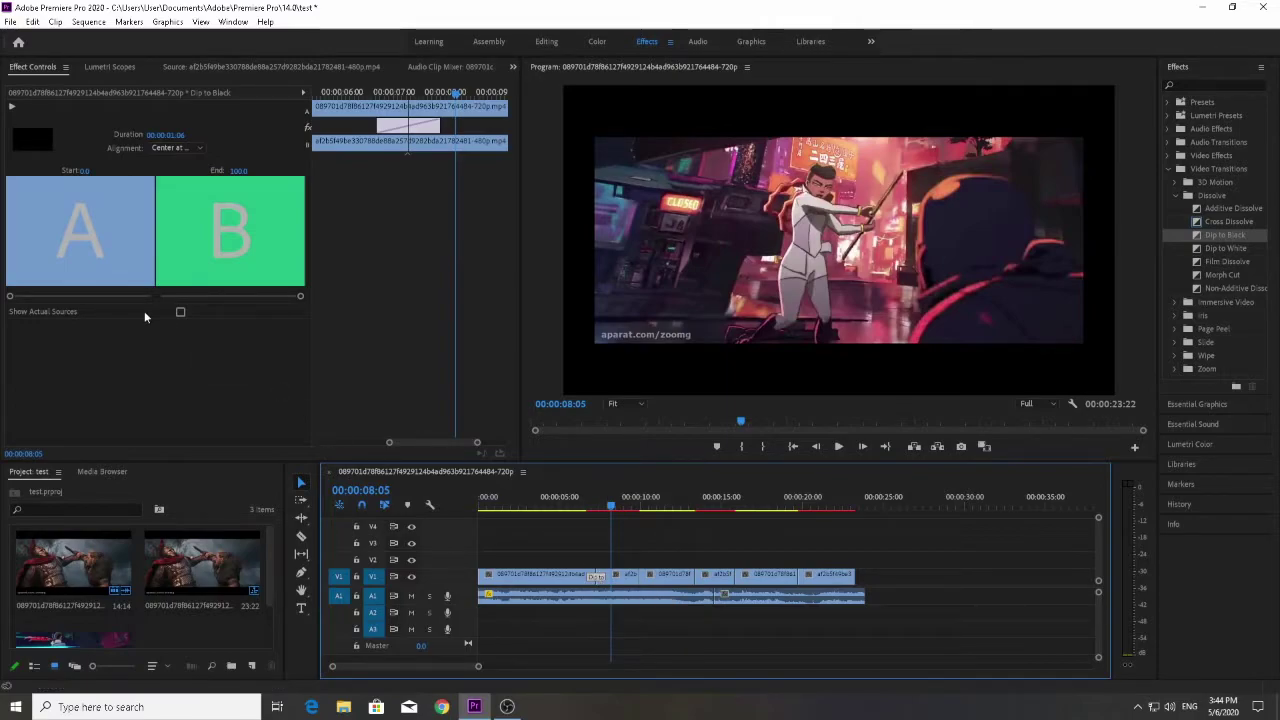
# Shift the Dip to Black start slightly earlier in Effect Controls and preview the fade twice.
pyautogui.moveTo(13, 297)
pyautogui.mouseDown()
pyautogui.moveTo(50, 298)
pyautogui.moveTo(4, 297)
pyautogui.mouseUp()
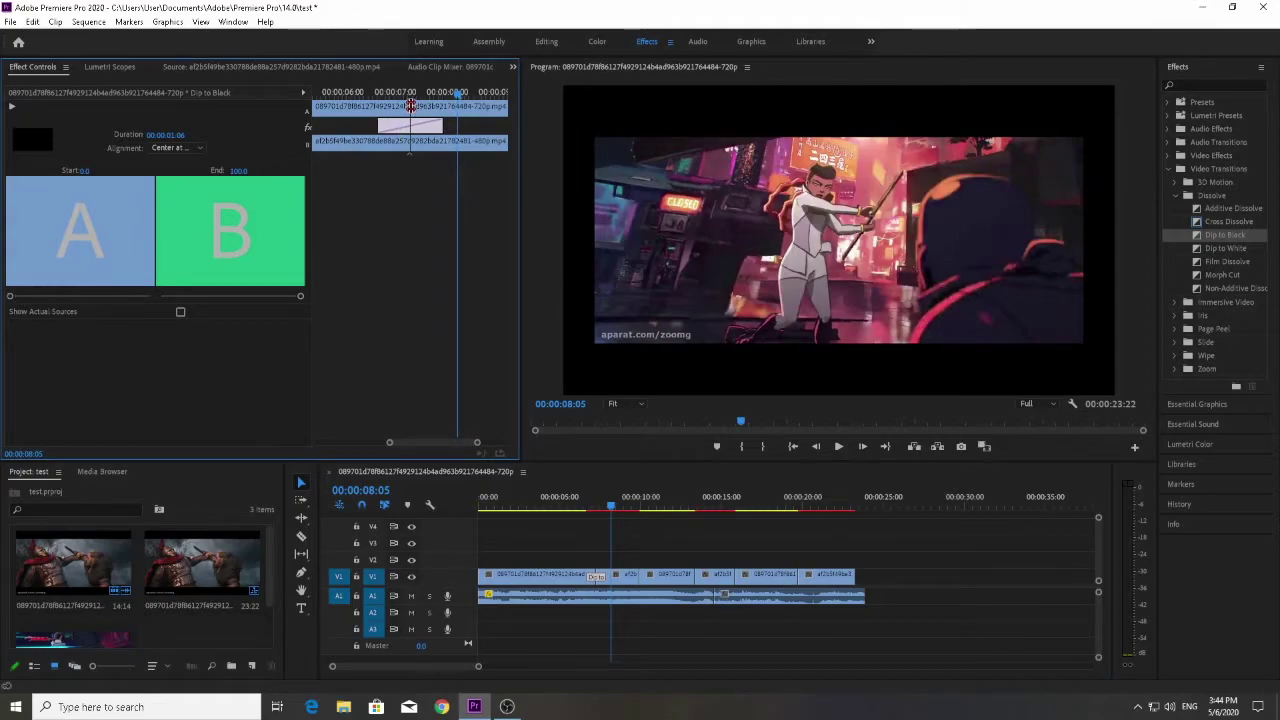
pyautogui.moveTo(408, 97); pyautogui.dragTo(393, 97)
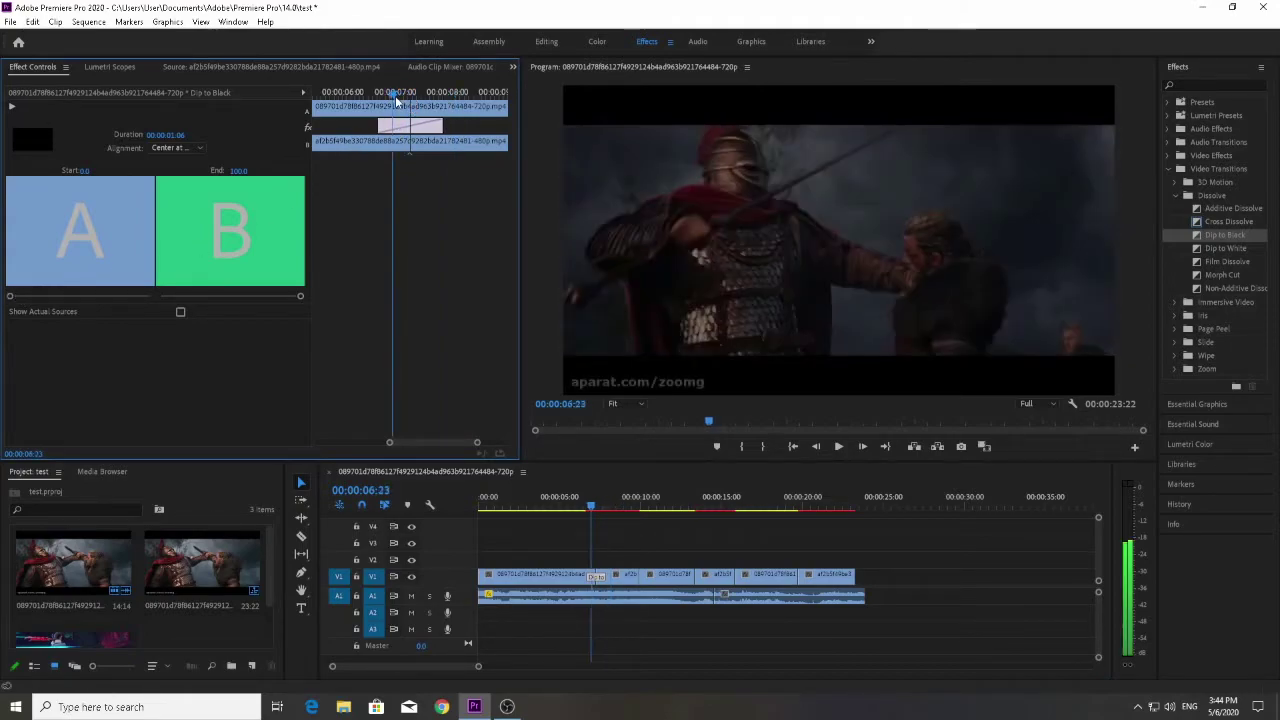
pyautogui.press('space')
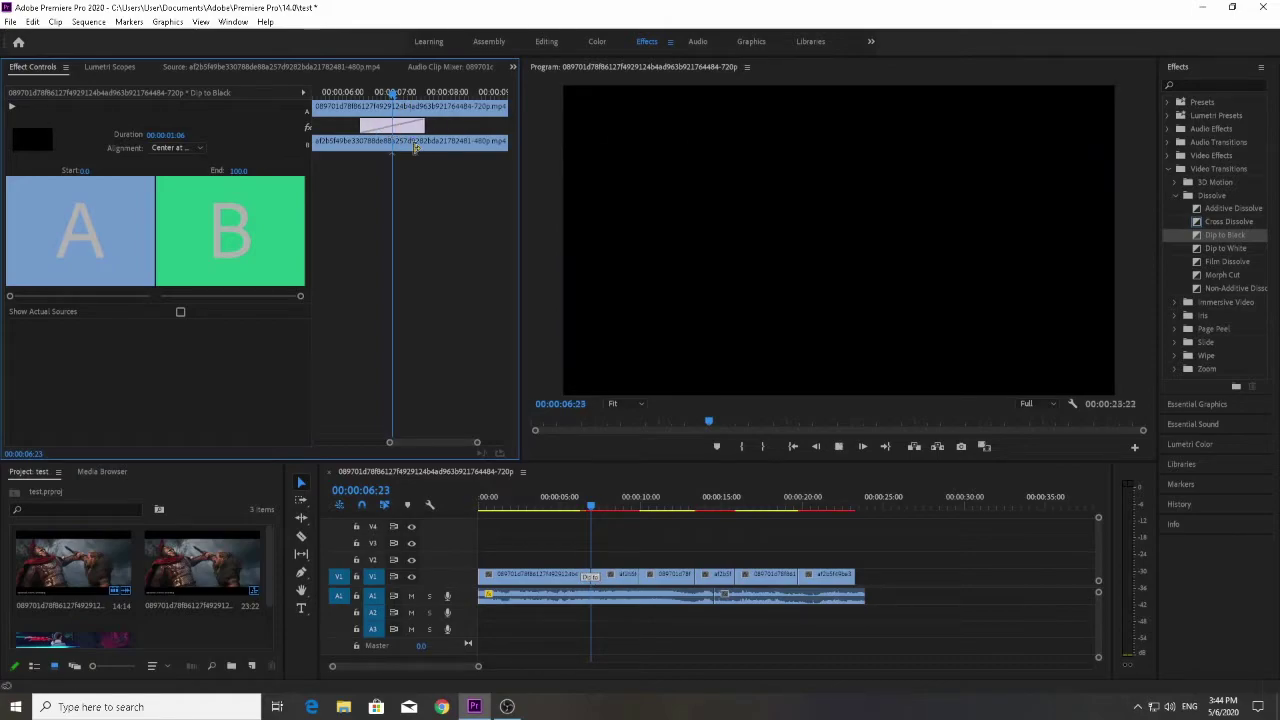
pyautogui.press('space')
pyautogui.moveTo(443, 97); pyautogui.dragTo(365, 97)
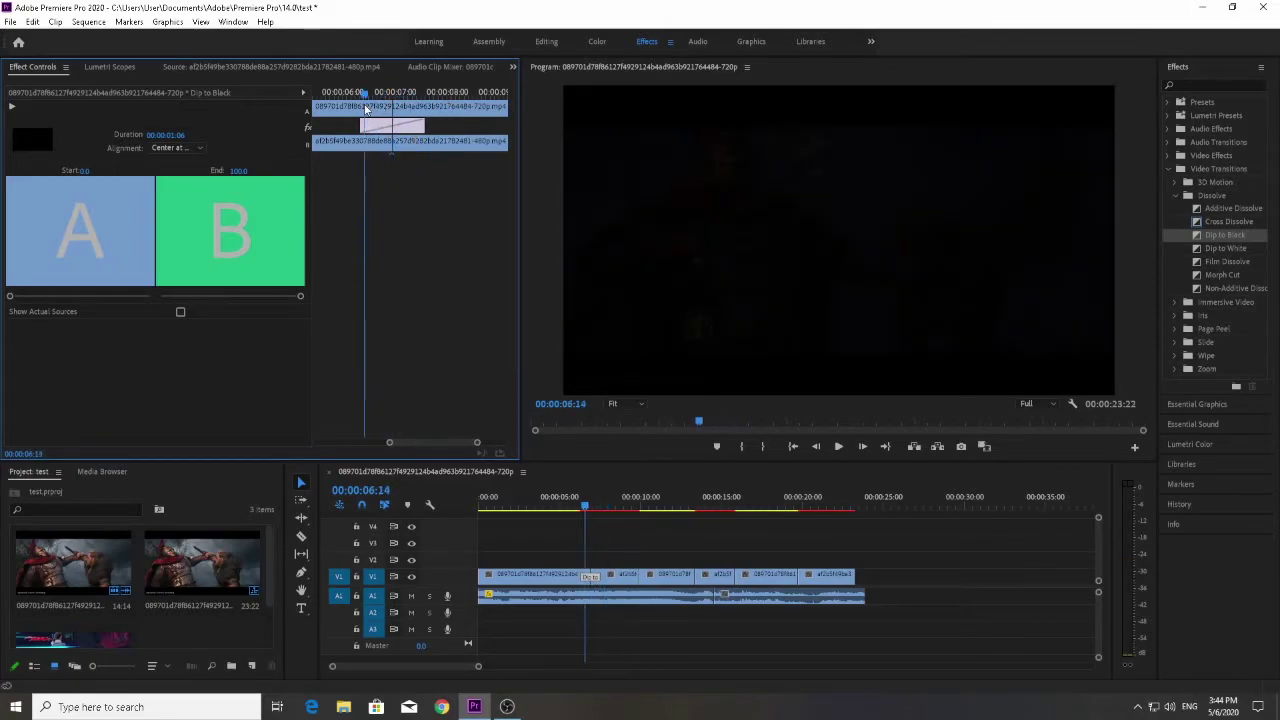
pyautogui.press('space')
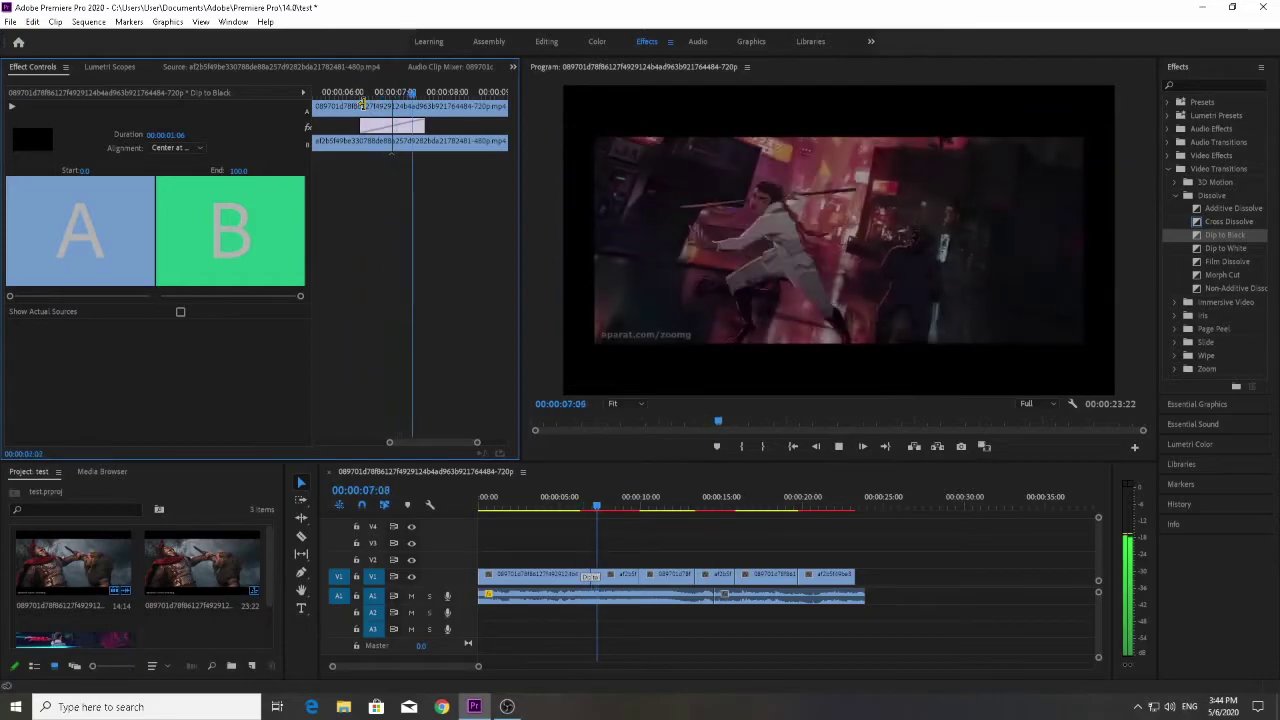
pyautogui.press('space')
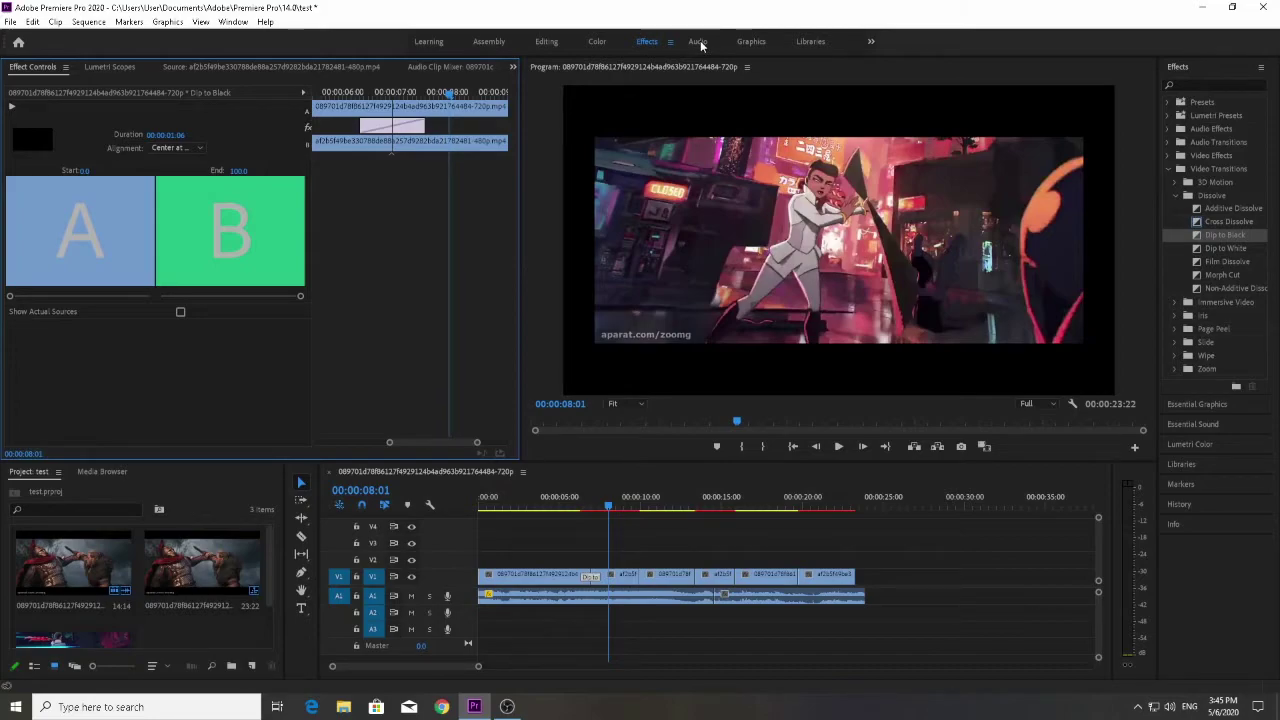
# In the Audio workspace, lower A1 to -17.3, tag the first clip Dialogue (Default), and move to 10 seconds.
pyautogui.click(700, 40)
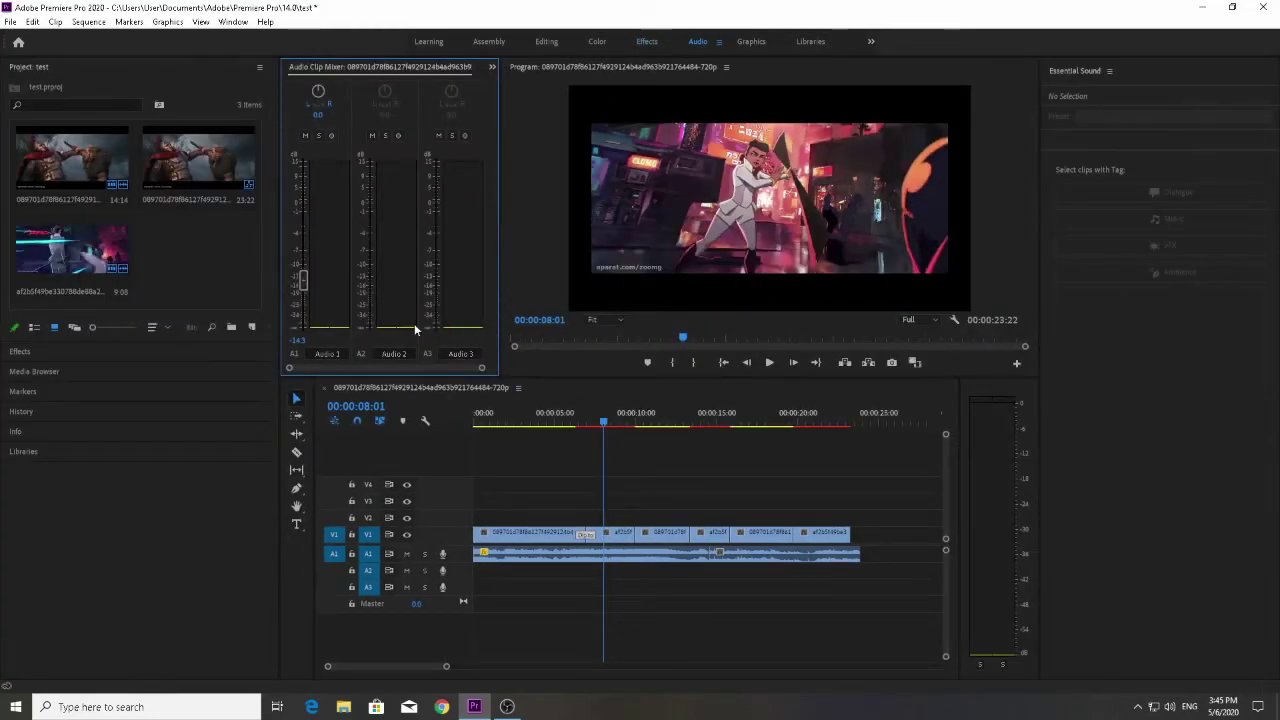
pyautogui.moveTo(308, 277); pyautogui.dragTo(320, 307)
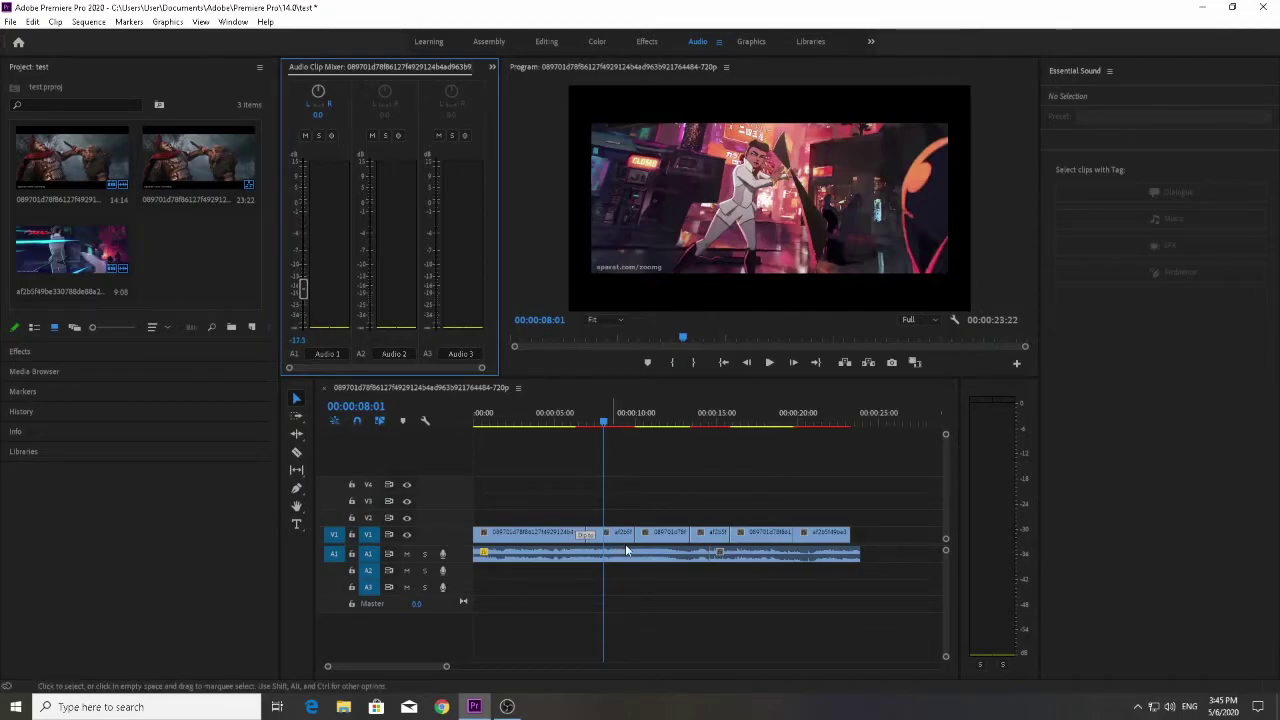
pyautogui.click(630, 553)
pyautogui.click(1153, 202)
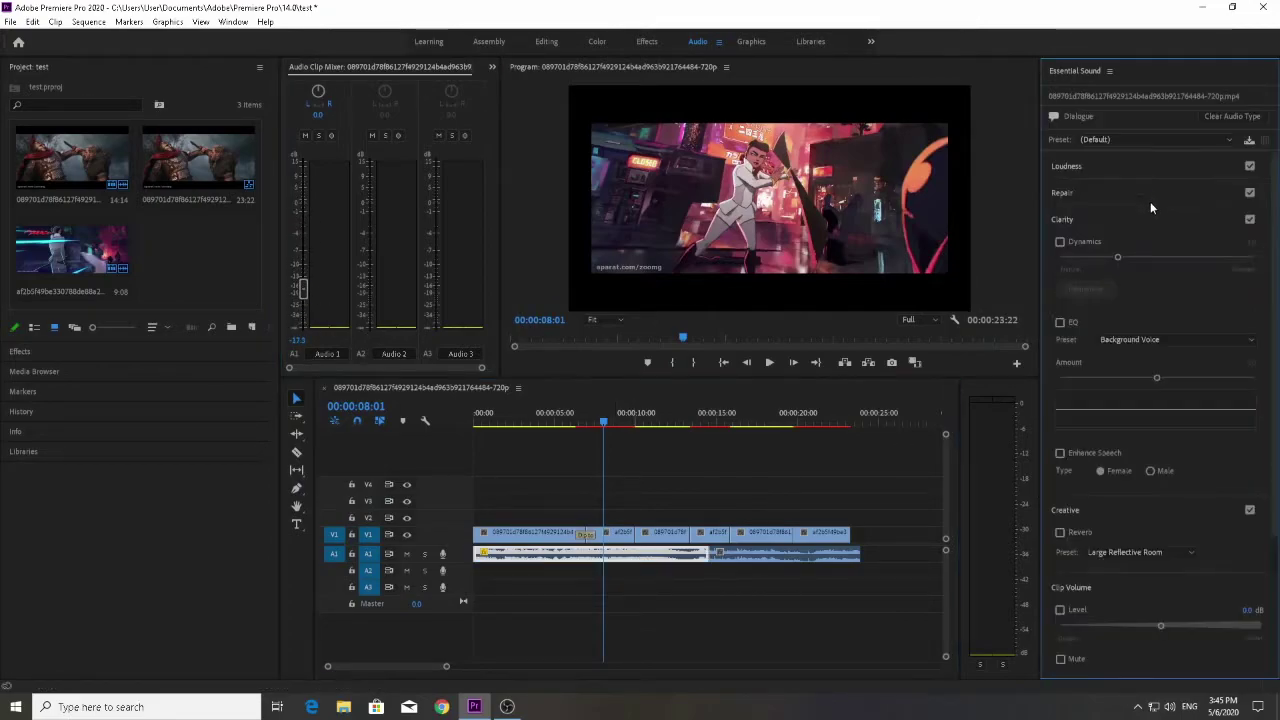
pyautogui.click(1100, 140)
pyautogui.click(1108, 143)
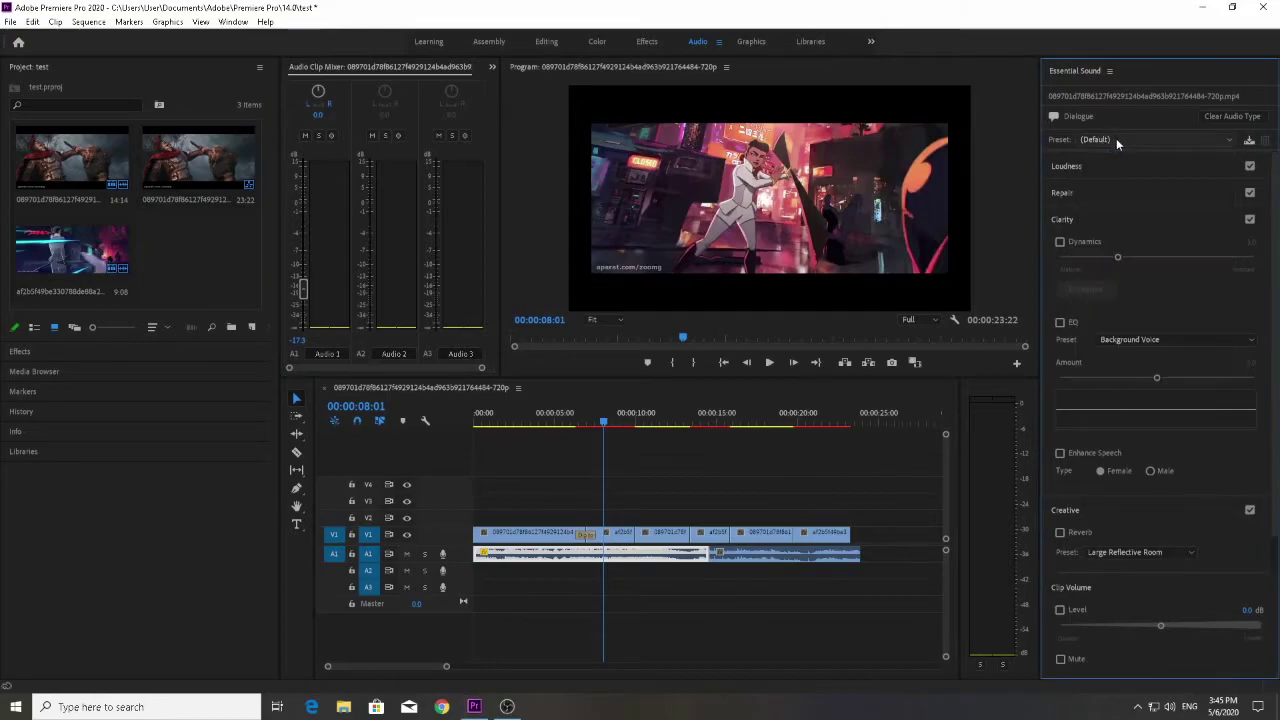
pyautogui.moveTo(661, 418); pyautogui.dragTo(641, 418)
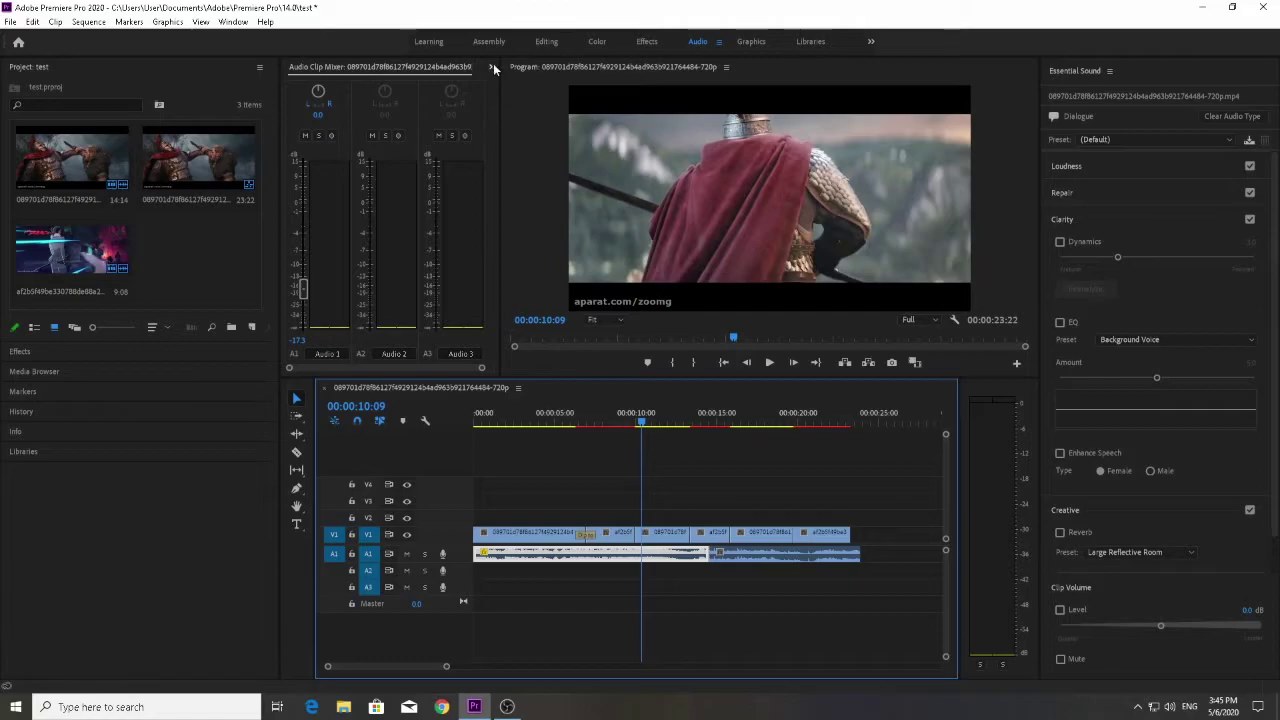
# Drop the Angled Coming Up Next template onto V2 at ten seconds and dismiss the font warnings.
pyautogui.click(741, 45)
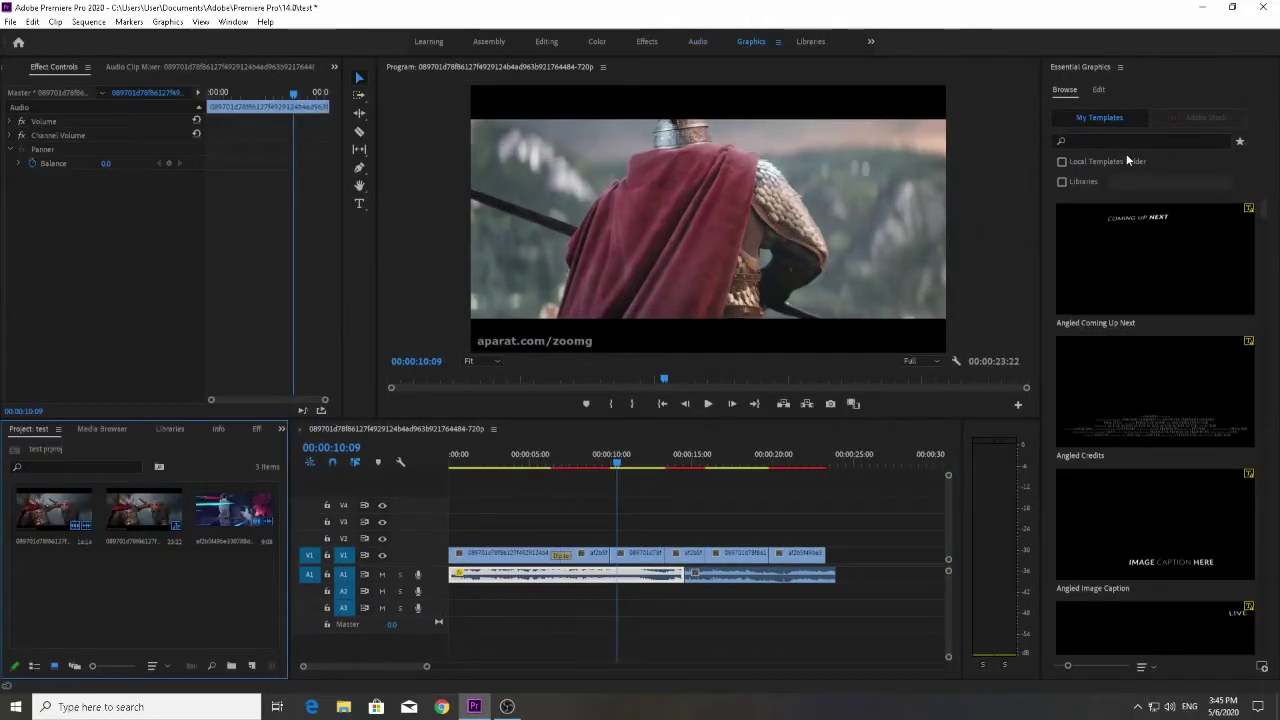
pyautogui.moveTo(1147, 270)
pyautogui.mouseDown()
pyautogui.moveTo(887, 301)
pyautogui.moveTo(645, 528)
pyautogui.mouseUp()
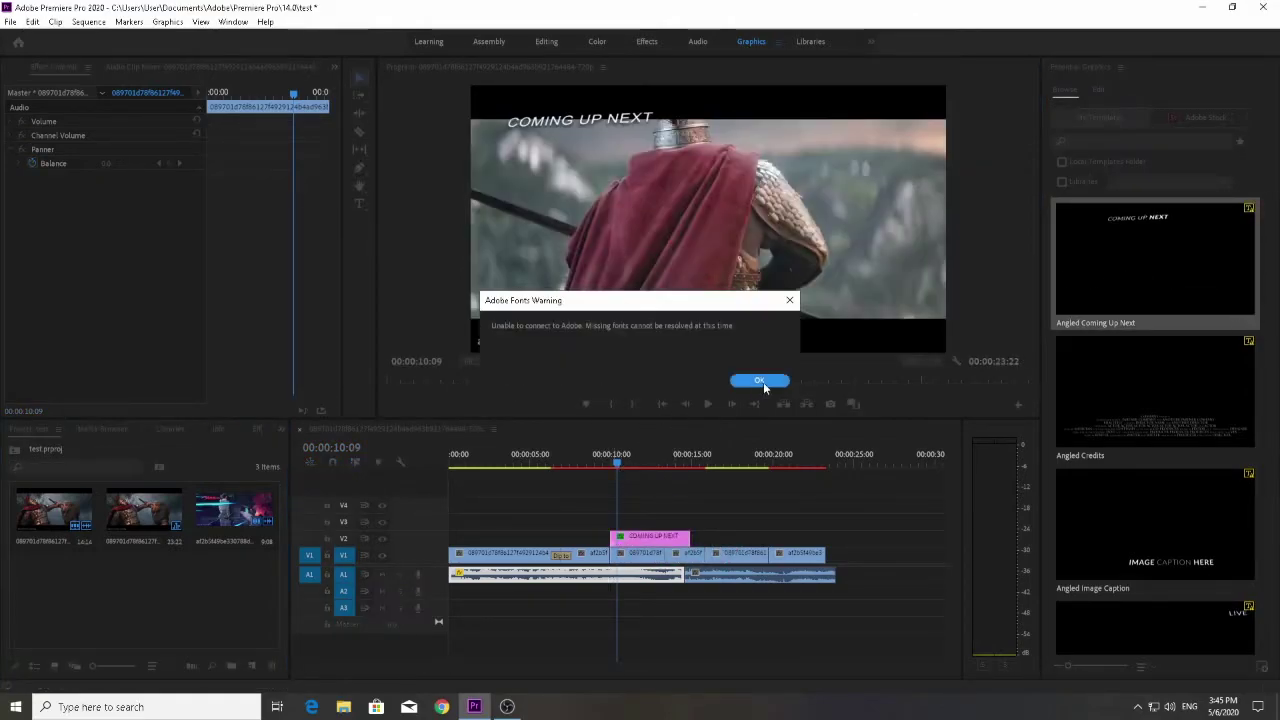
pyautogui.click(763, 382)
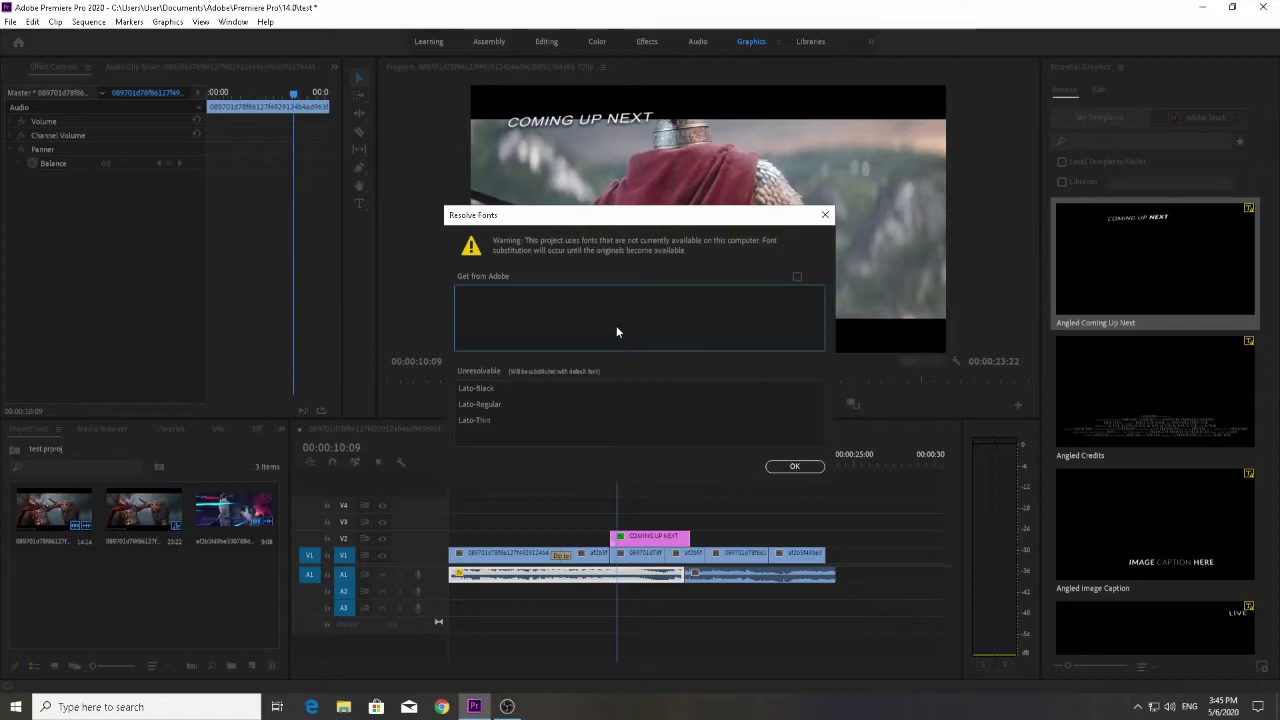
pyautogui.click(794, 466)
pyautogui.click(634, 547)
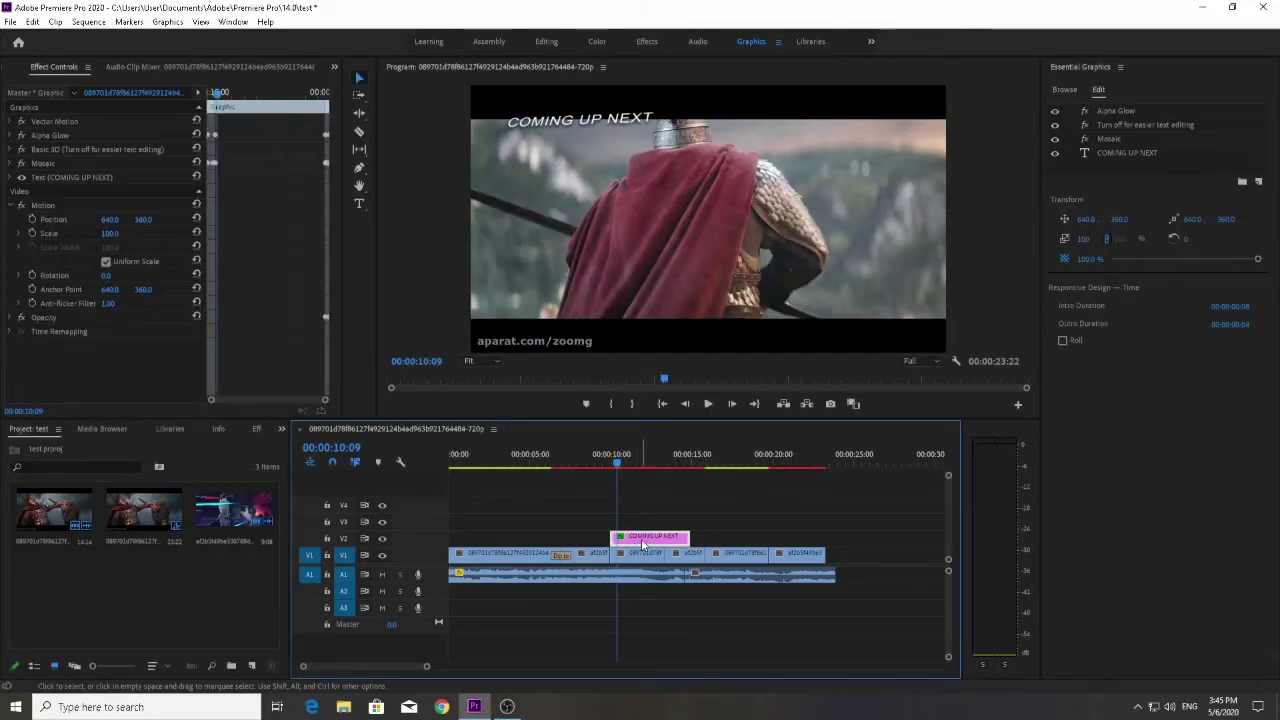
# Replace the title's COMING UP NEXT text with 'lets go'.
pyautogui.click(569, 120)
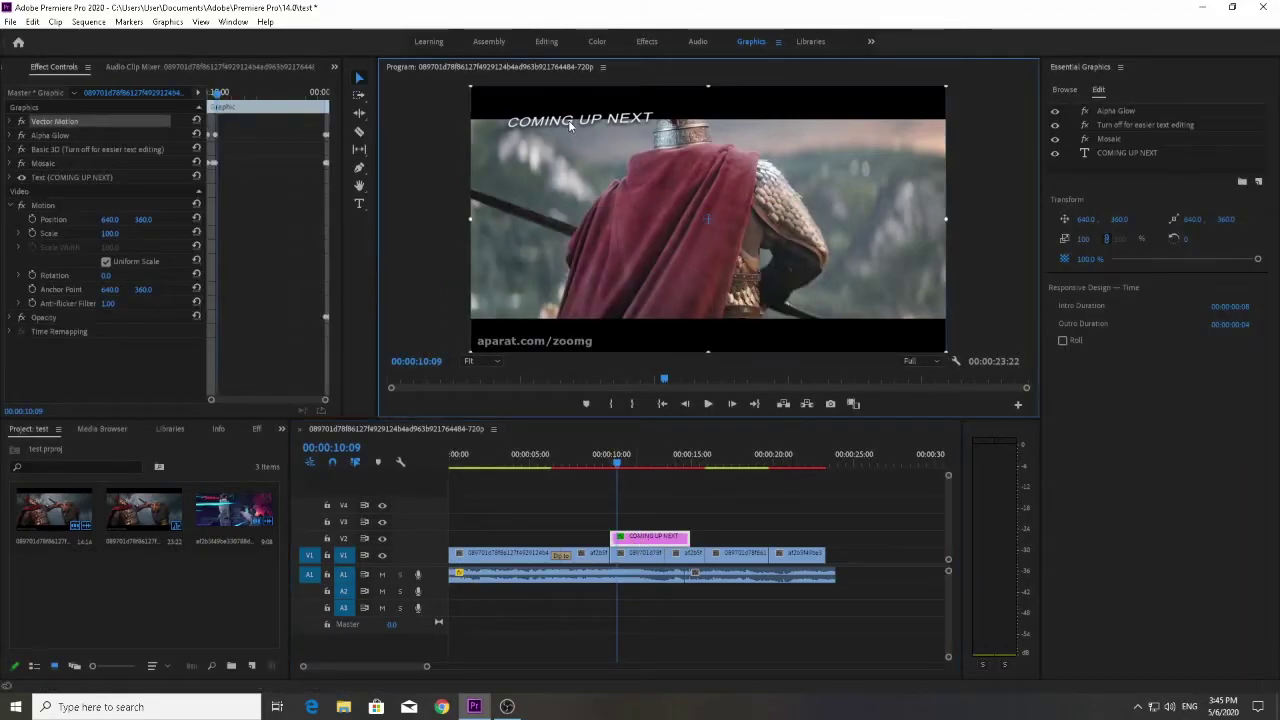
pyautogui.click(82, 121)
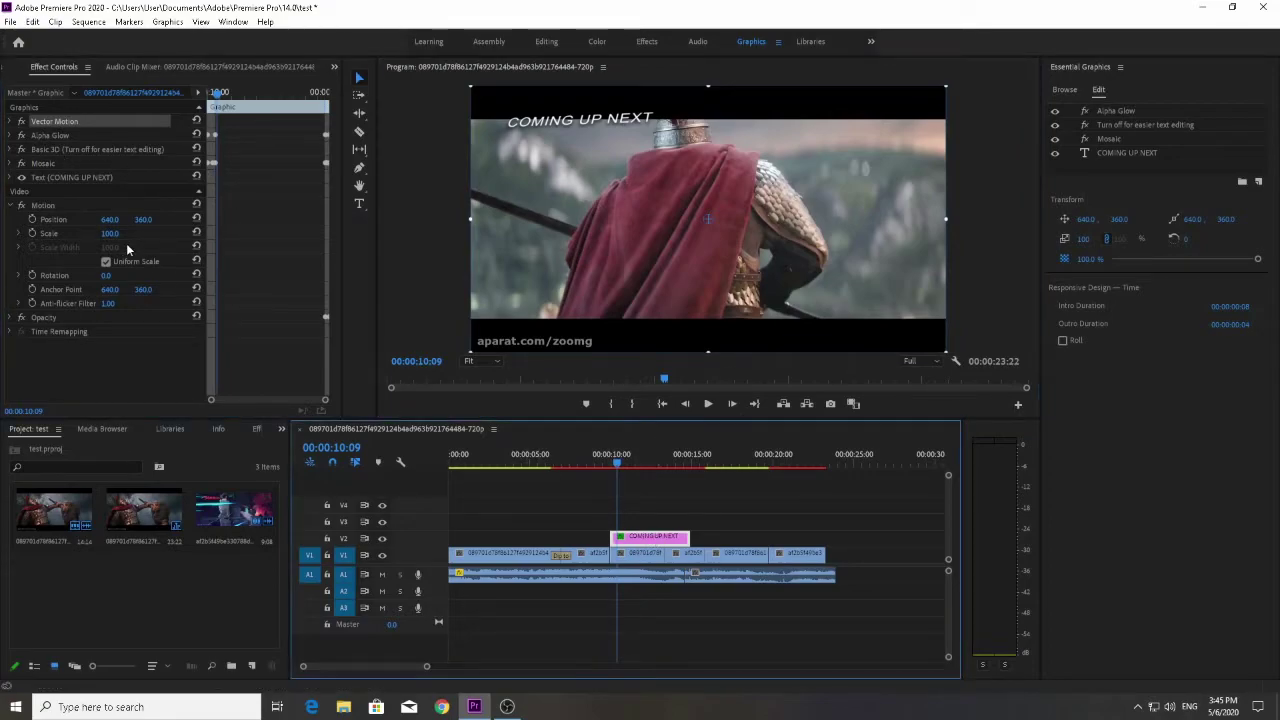
pyautogui.click(85, 149)
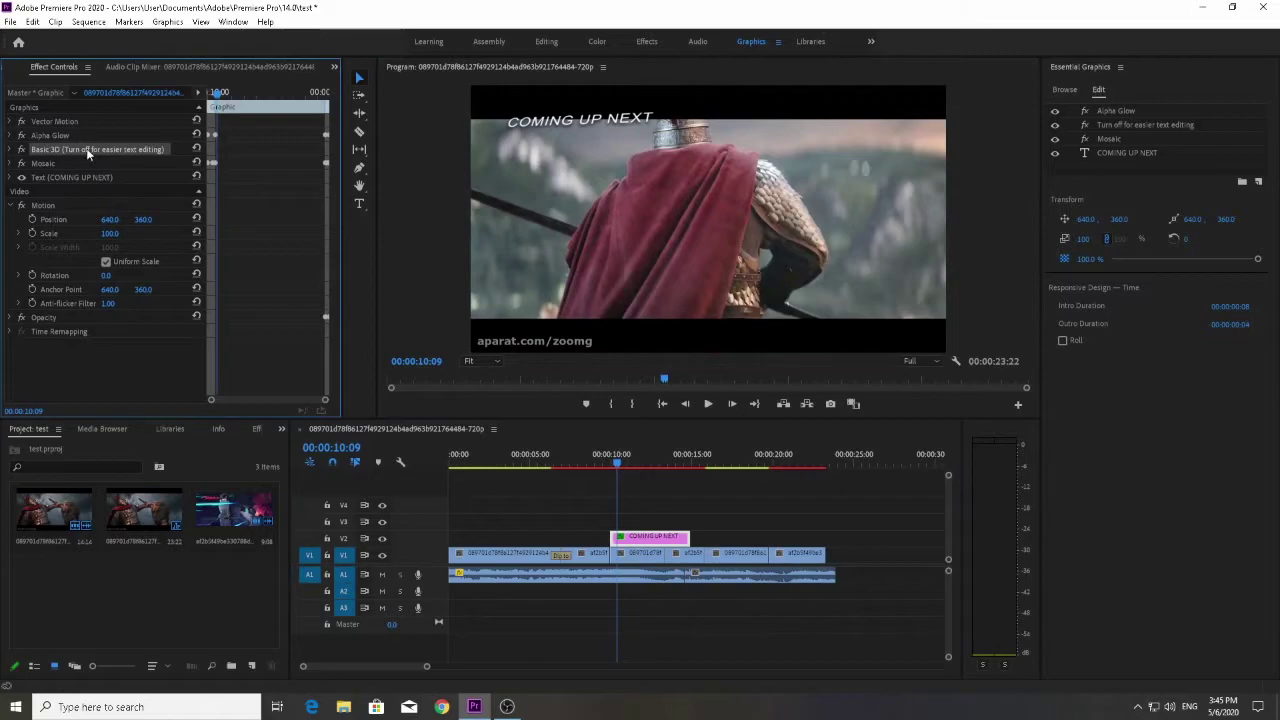
pyautogui.click(85, 177)
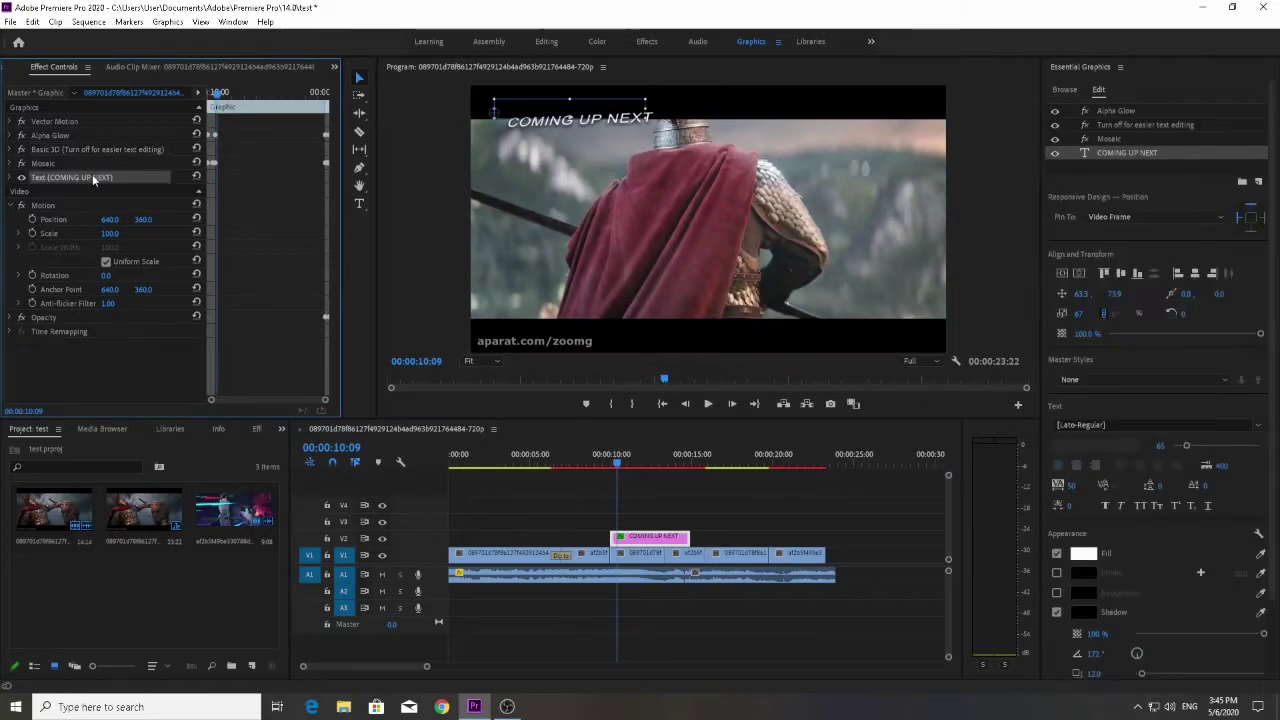
pyautogui.click(578, 118)
pyautogui.doubleClick(582, 111)
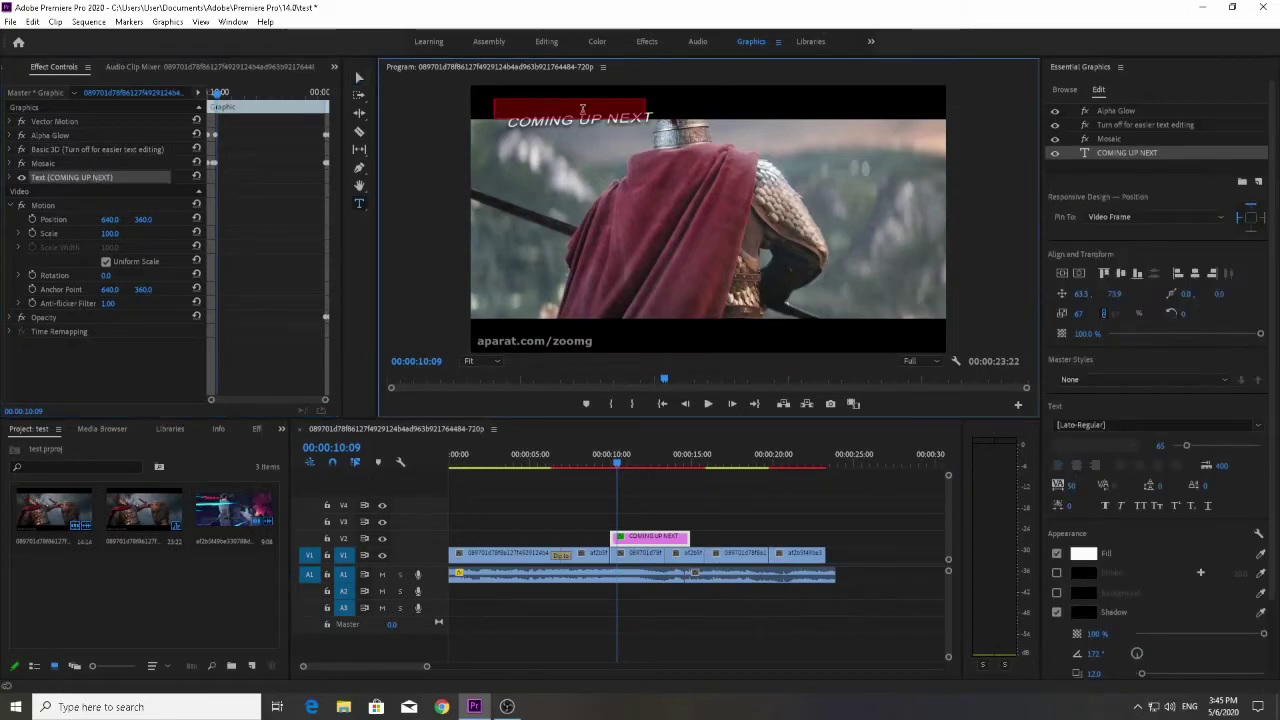
pyautogui.press('BackSpace')
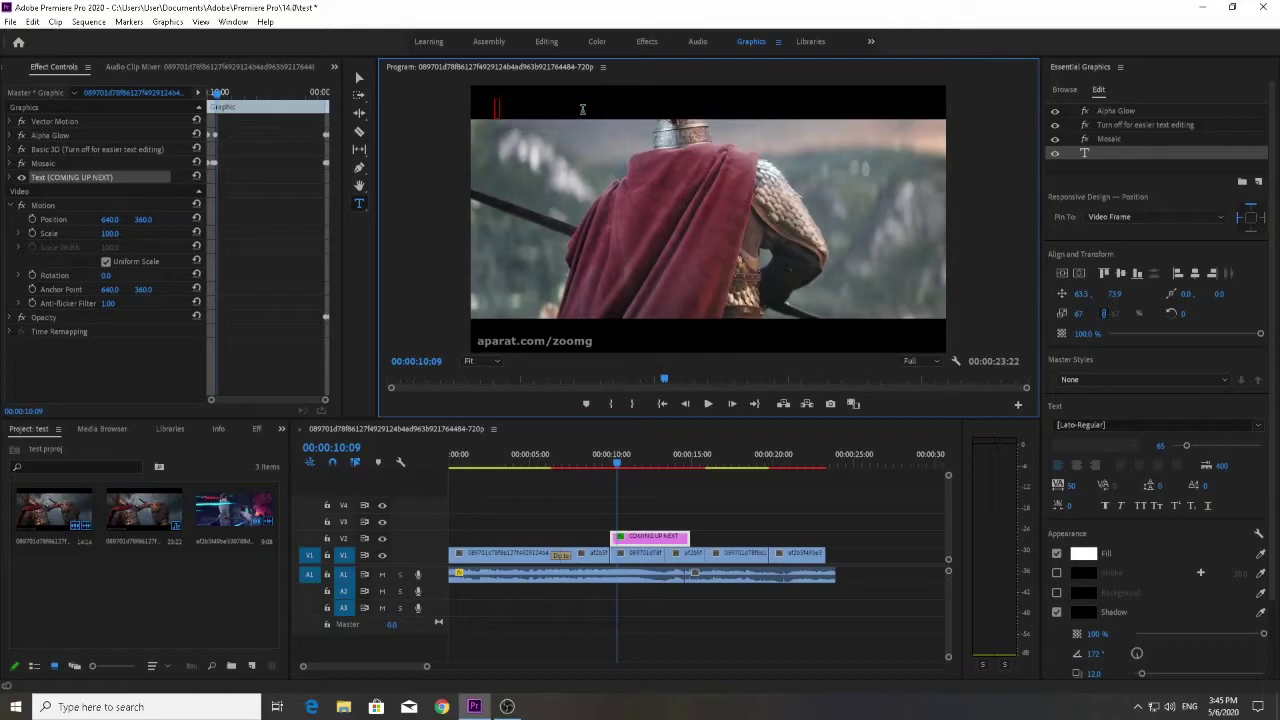
pyautogui.write('lets g')
pyautogui.write('o')
pyautogui.click(576, 513)
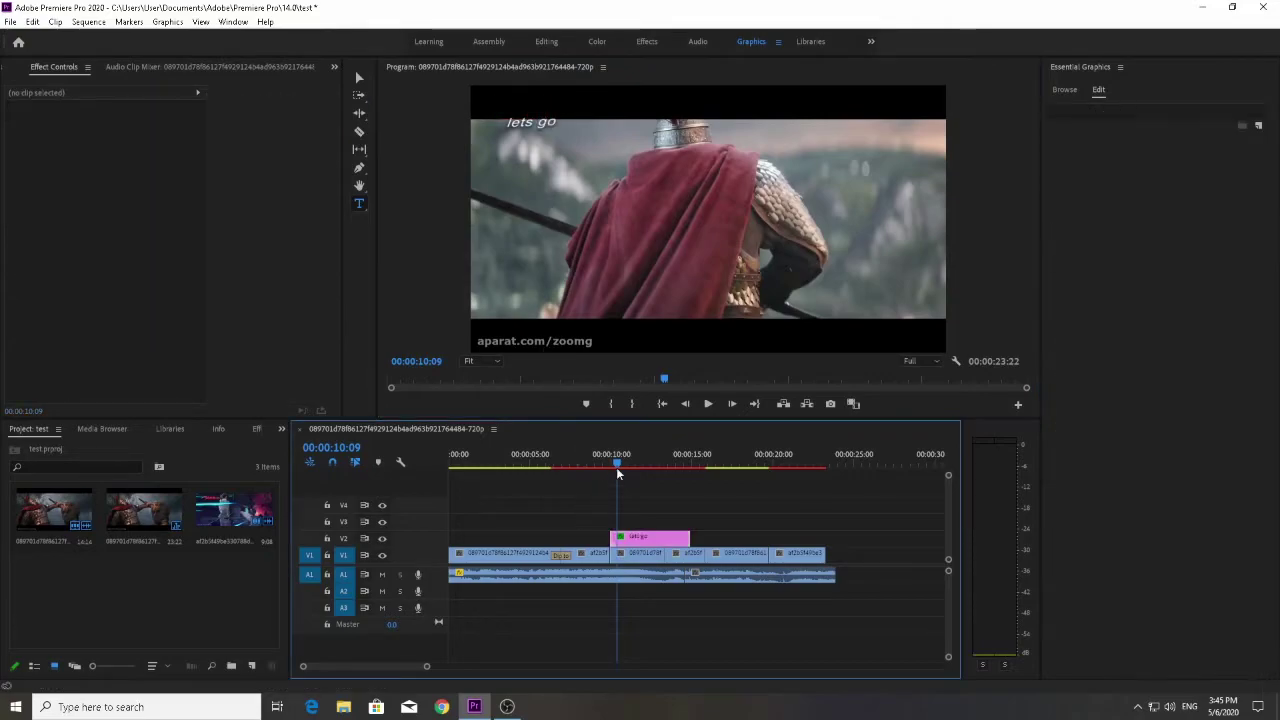
pyautogui.moveTo(616, 472); pyautogui.dragTo(599, 467)
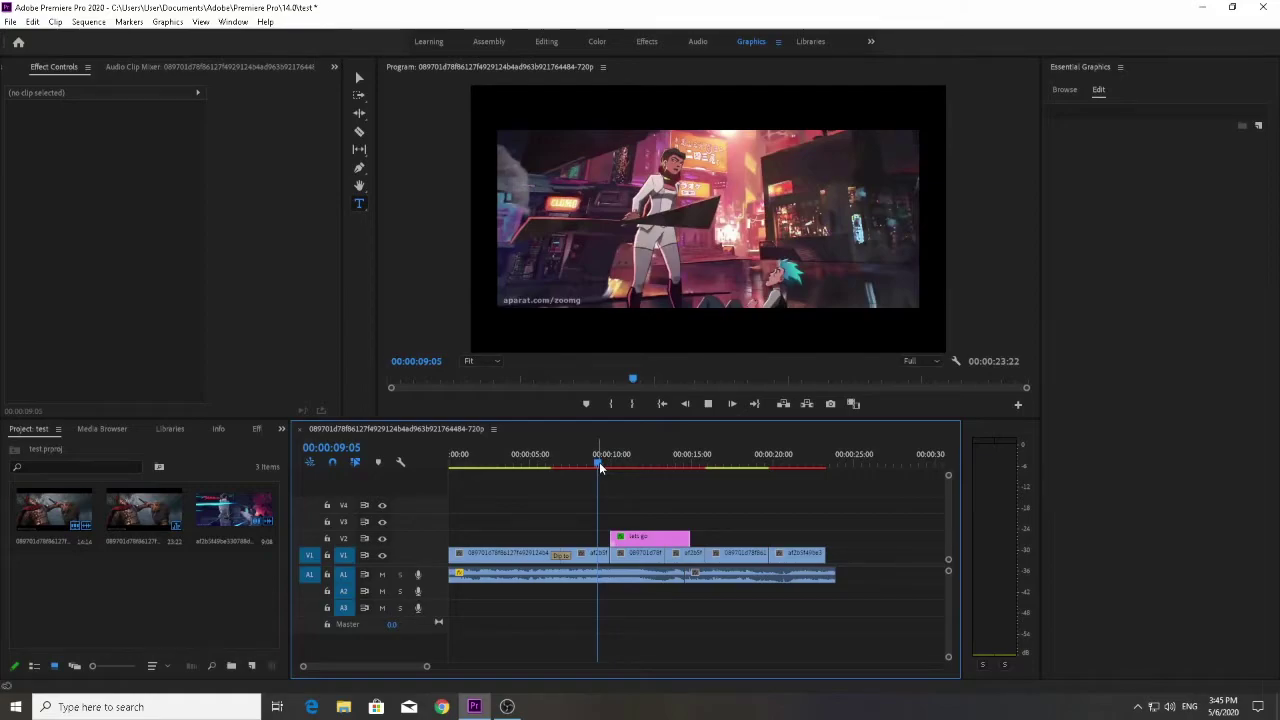
pyautogui.press('space')
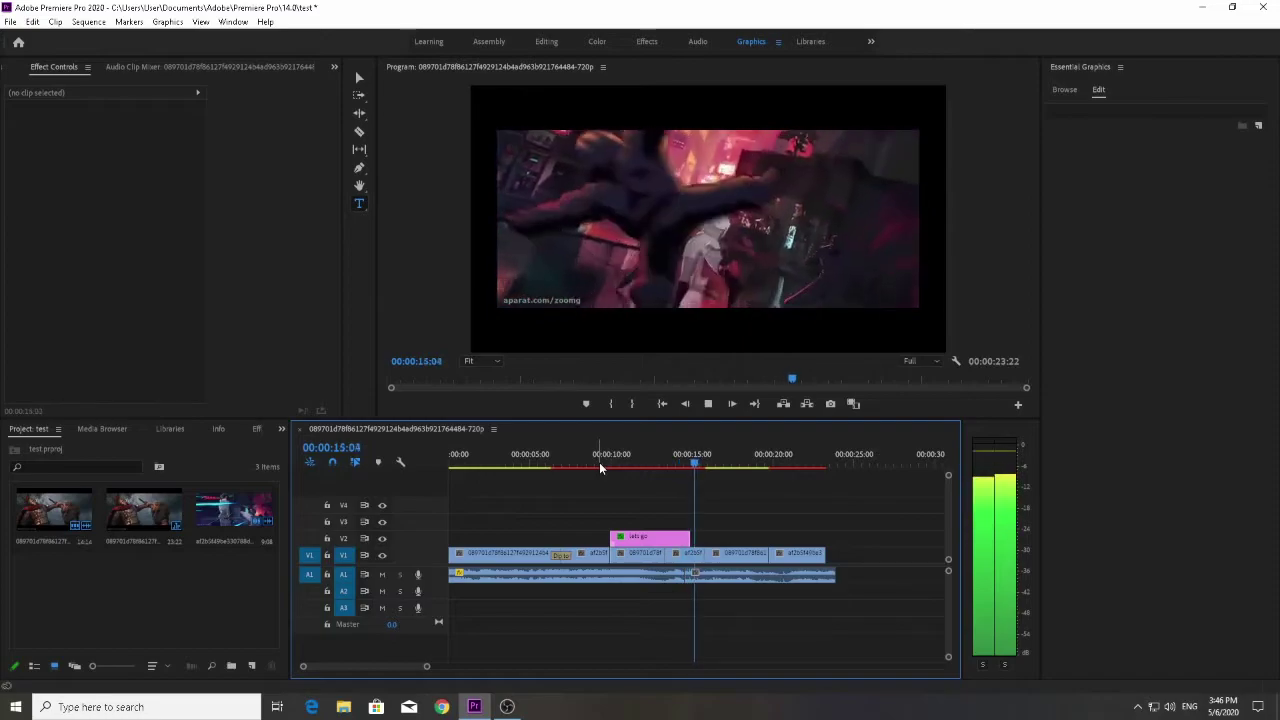
pyautogui.press('space')
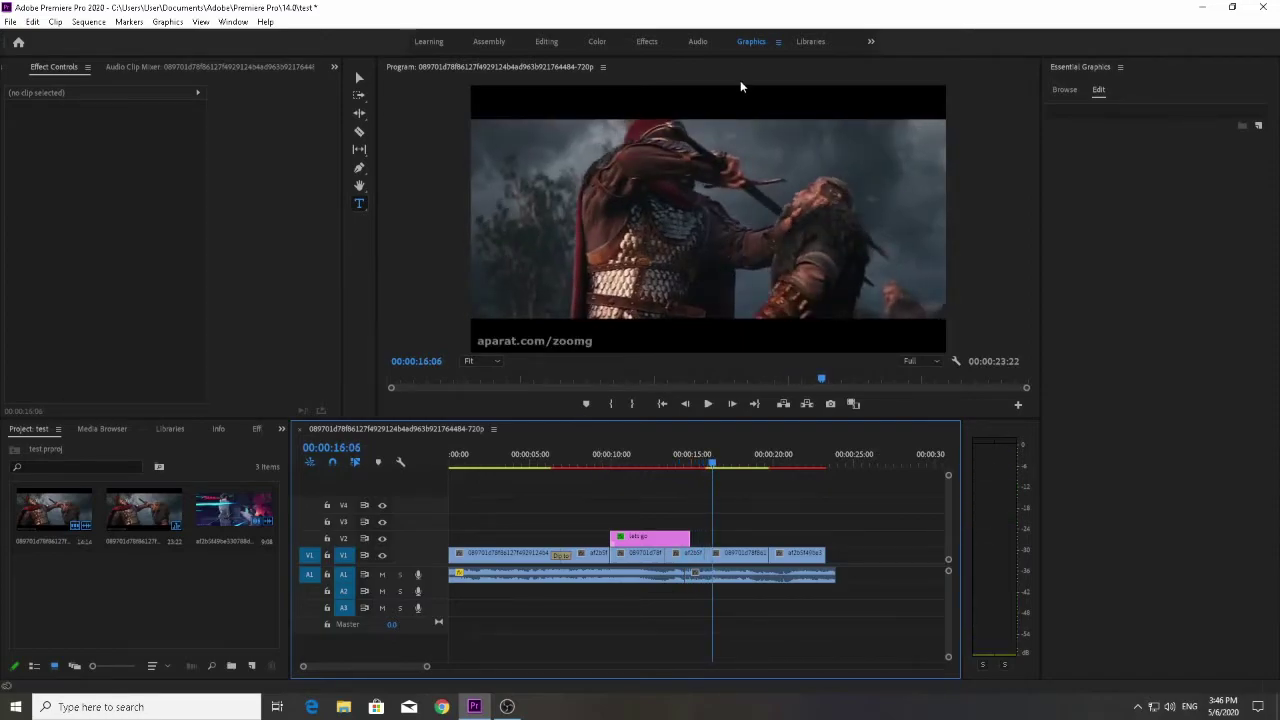
# Preview the Bold Image Caption, Bold Live Overlay and Angled Coming Up Next, Credits and Image Caption templates.
pyautogui.click(1070, 96)
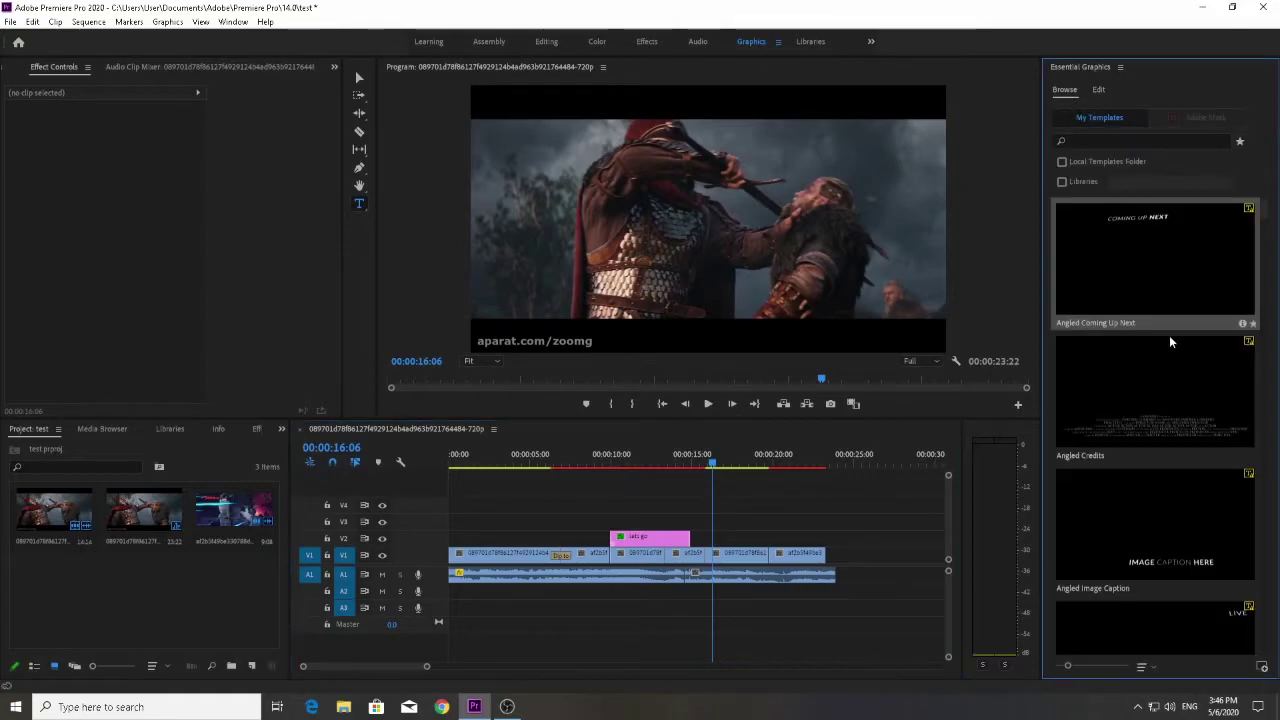
pyautogui.scroll(-5, 1181, 331)
pyautogui.scroll(-5, 1170, 347)
pyautogui.scroll(-2, 1170, 347)
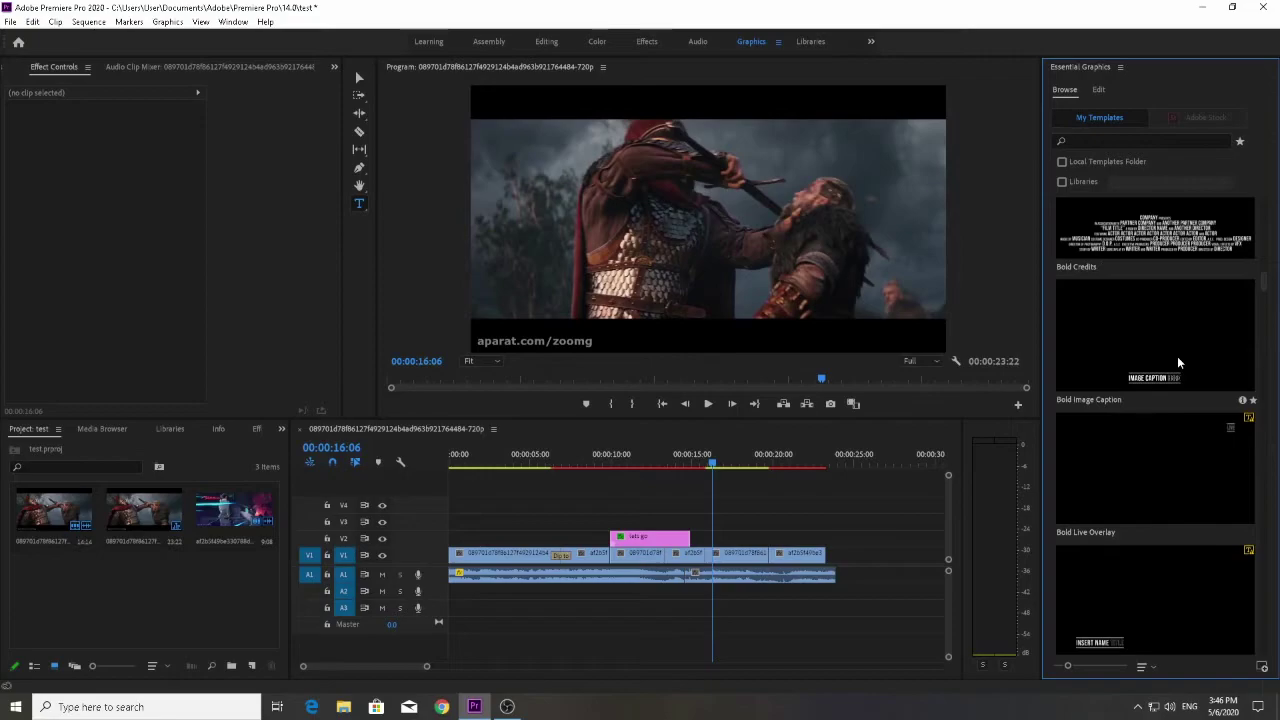
pyautogui.click(1177, 363)
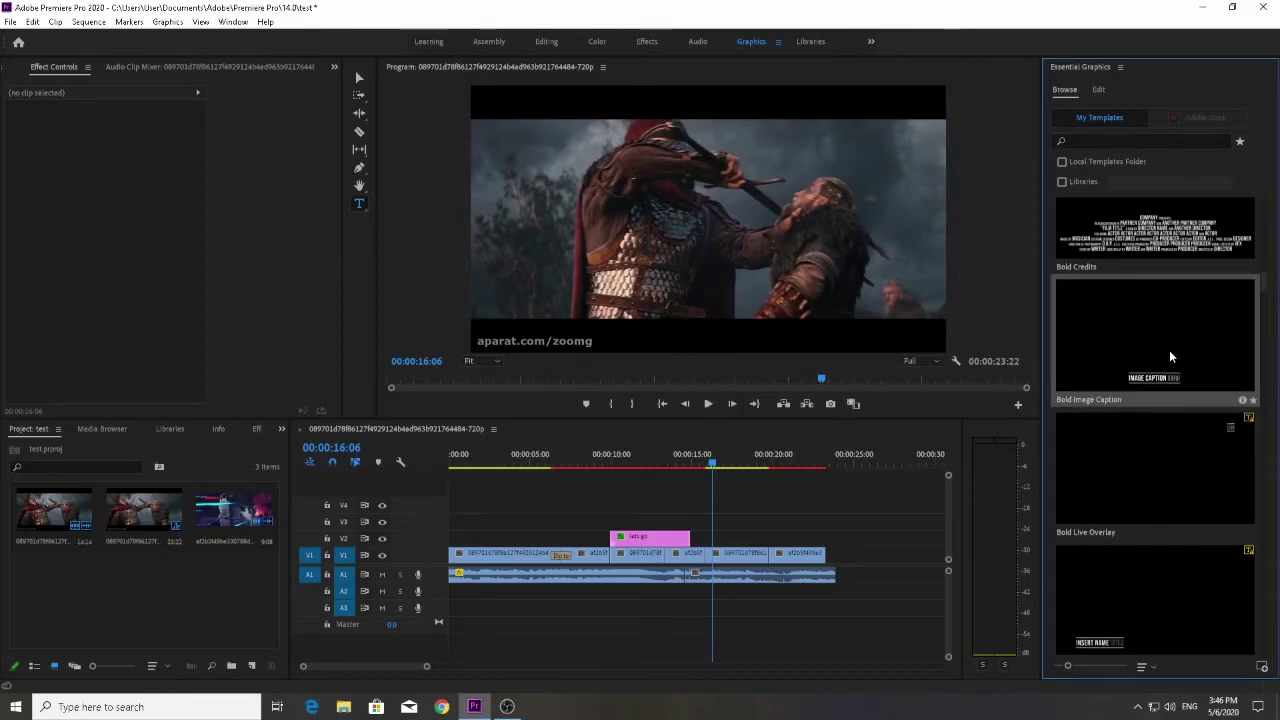
pyautogui.click(1162, 496)
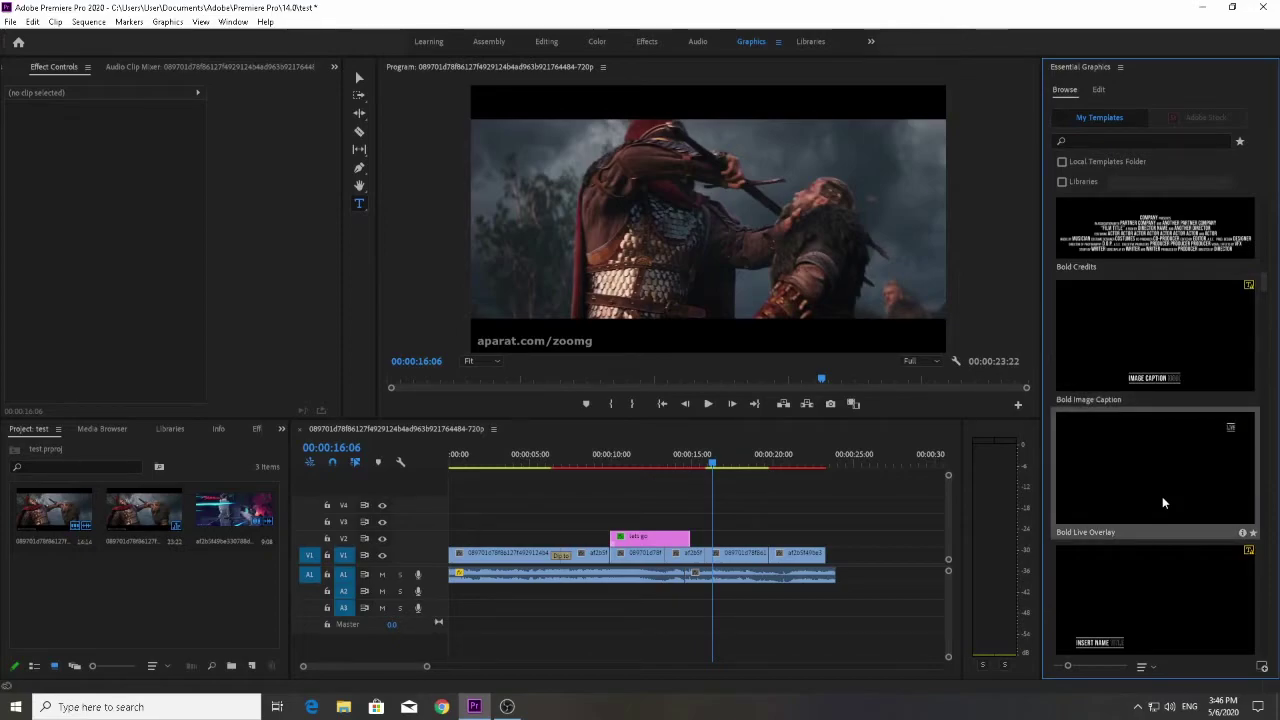
pyautogui.scroll(5, 1162, 496)
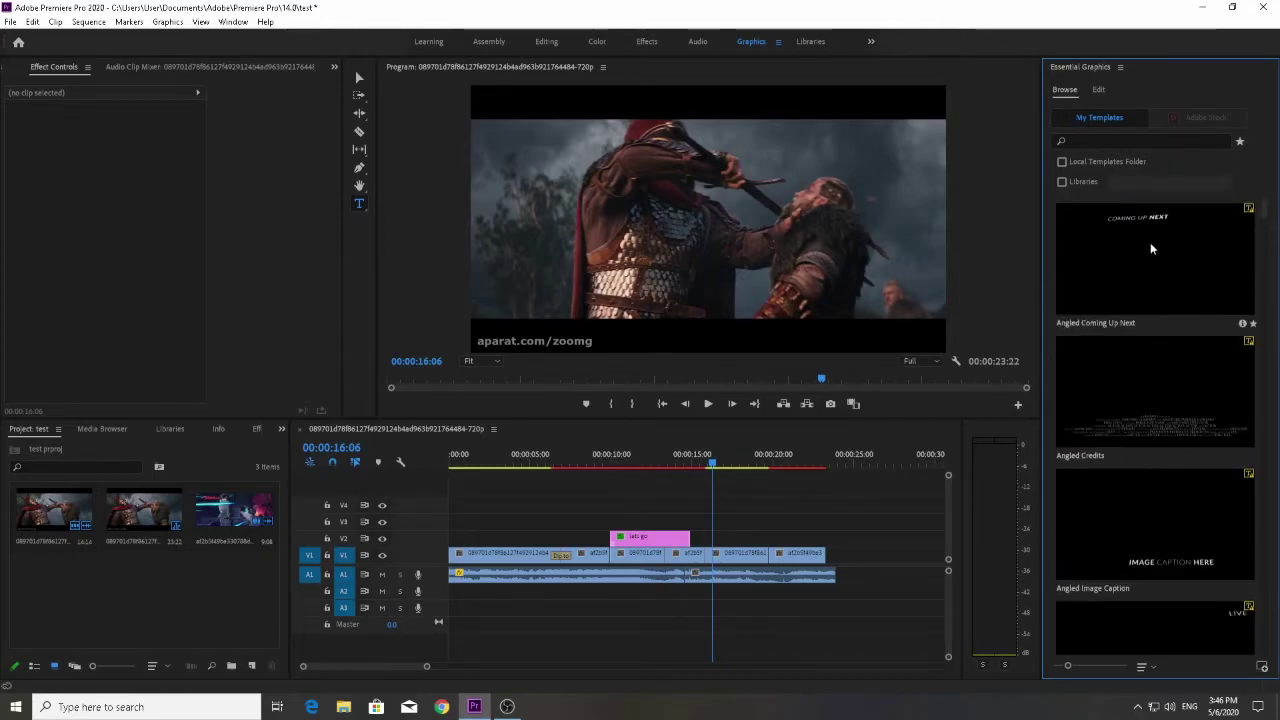
pyautogui.click(1150, 242)
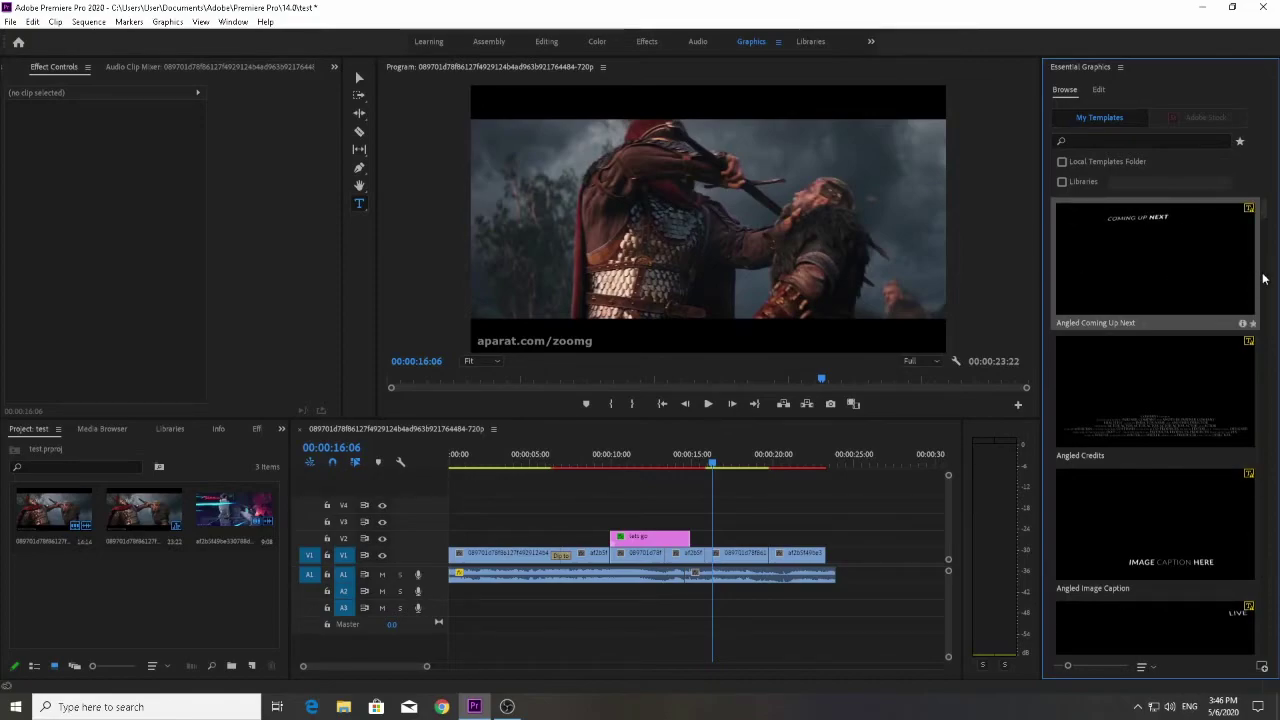
pyautogui.click(1080, 398)
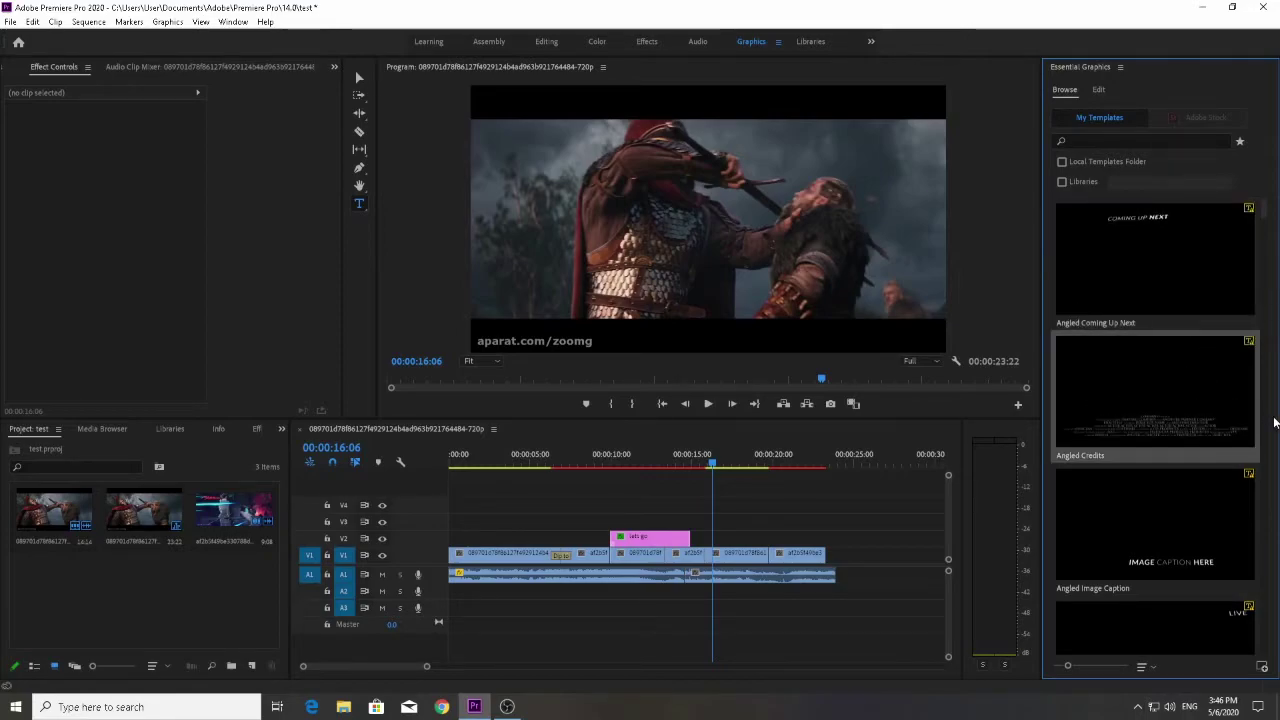
pyautogui.click(1067, 522)
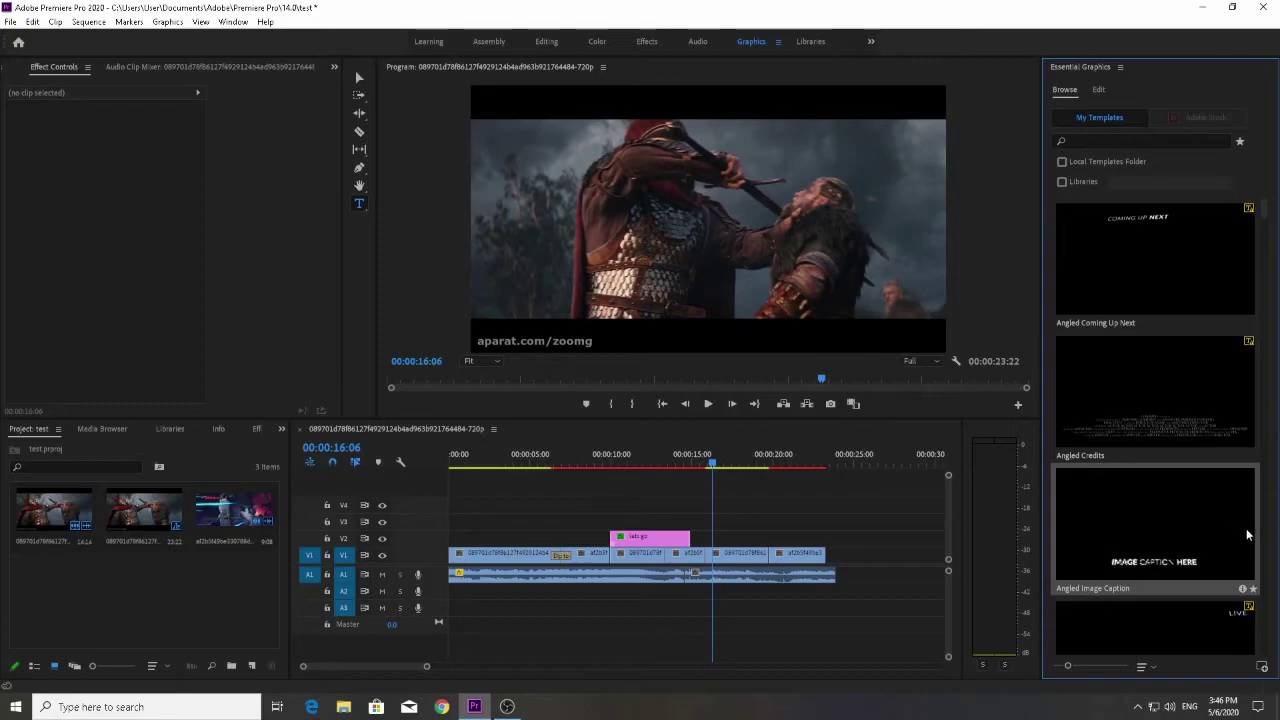
# Preview the Bold Tap to Hear template and select Classic Broadcast Caption.
pyautogui.scroll(-5, 1177, 527)
pyautogui.scroll(-5, 1177, 527)
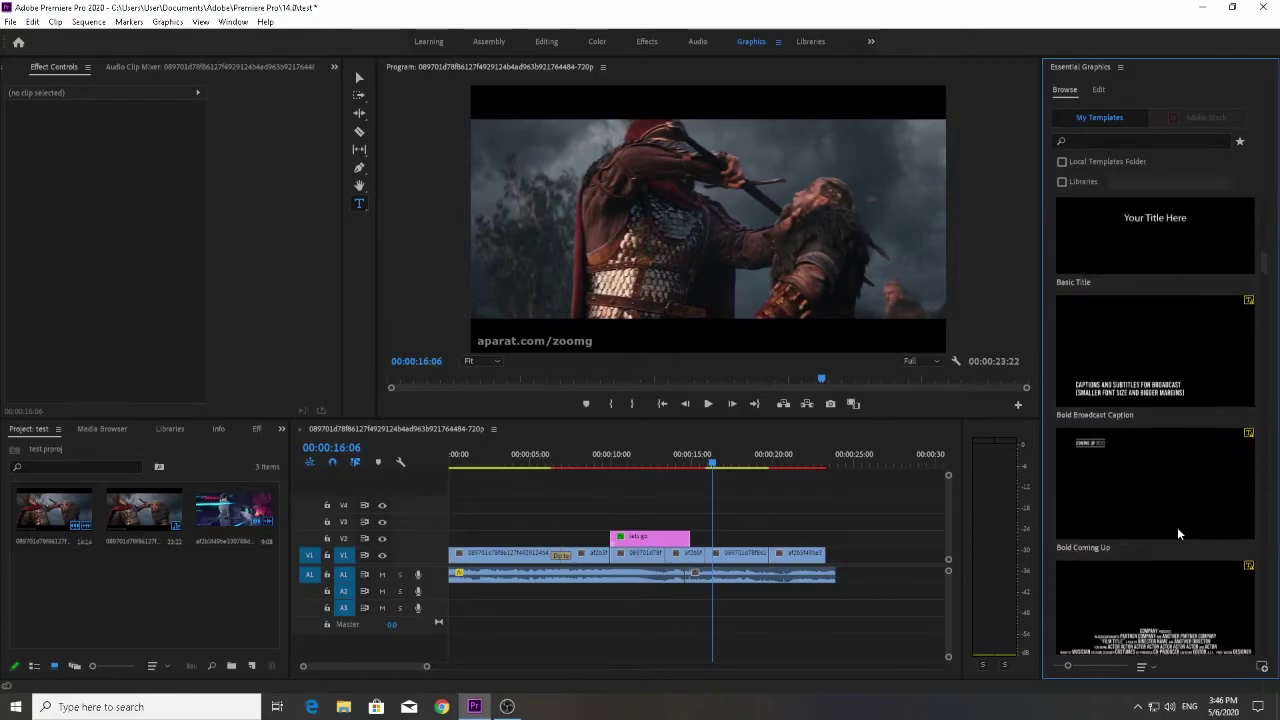
pyautogui.scroll(-3, 1177, 527)
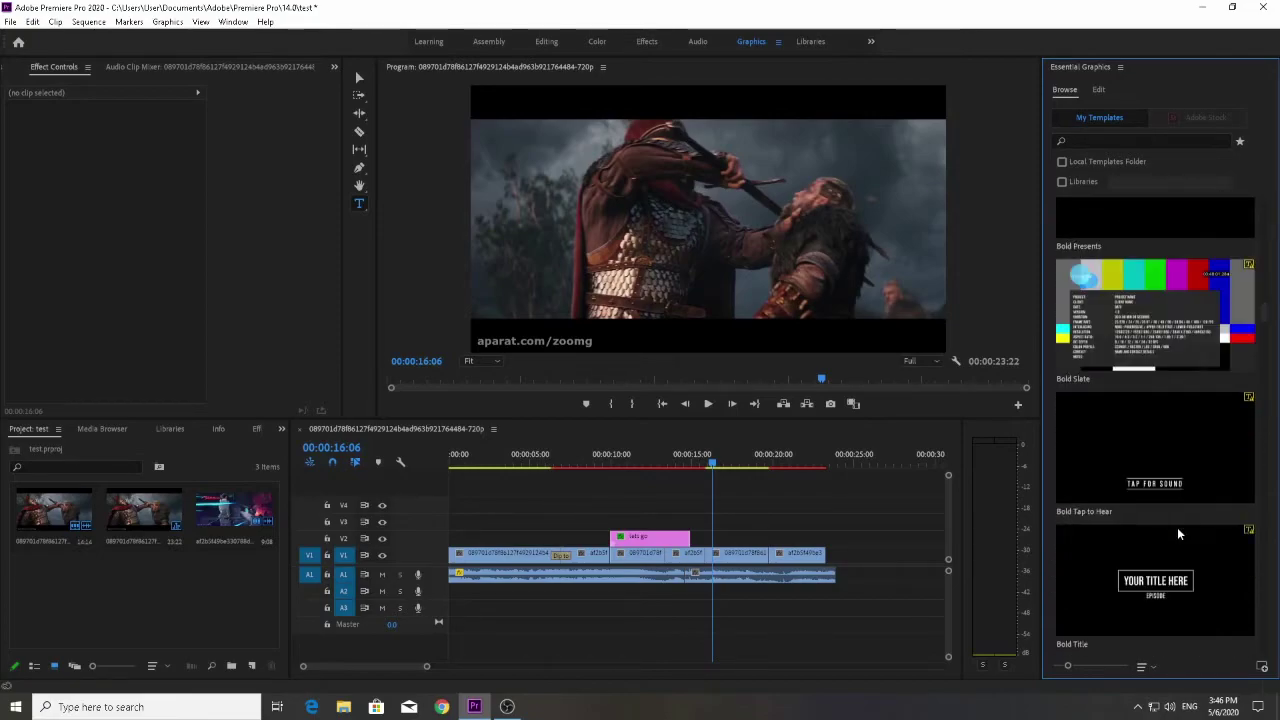
pyautogui.click(1080, 448)
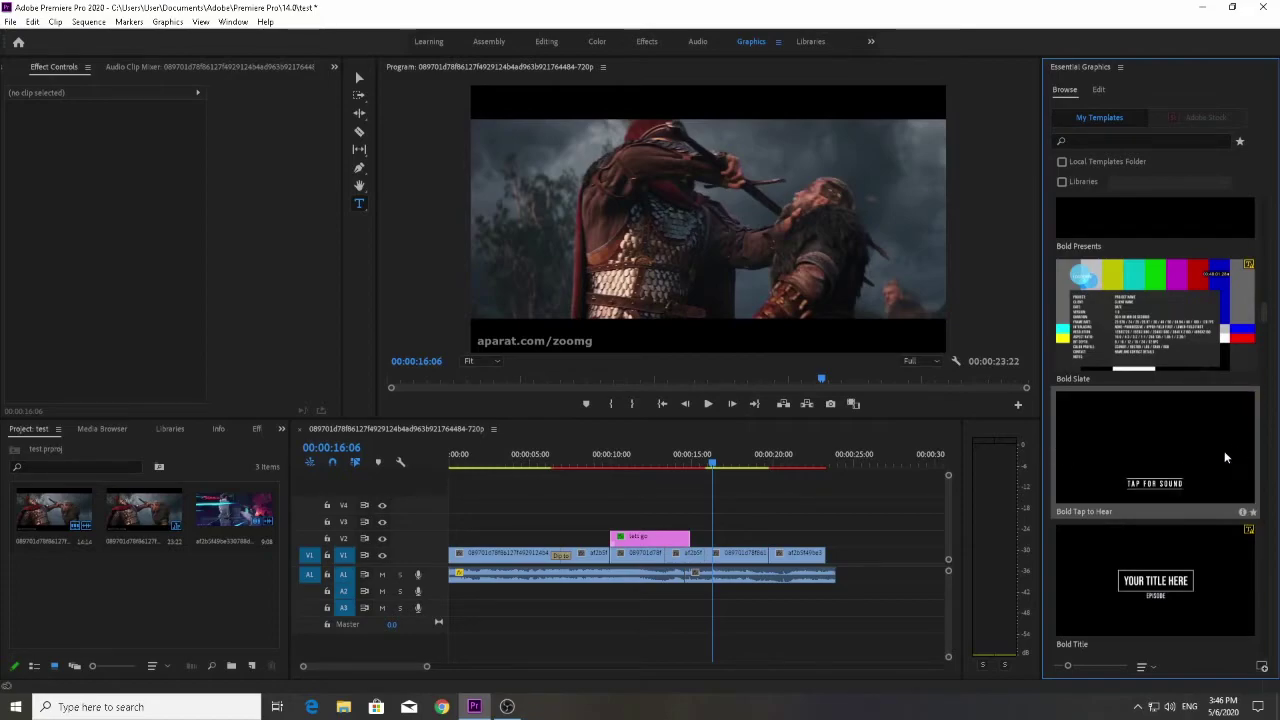
pyautogui.scroll(-2, 1130, 470)
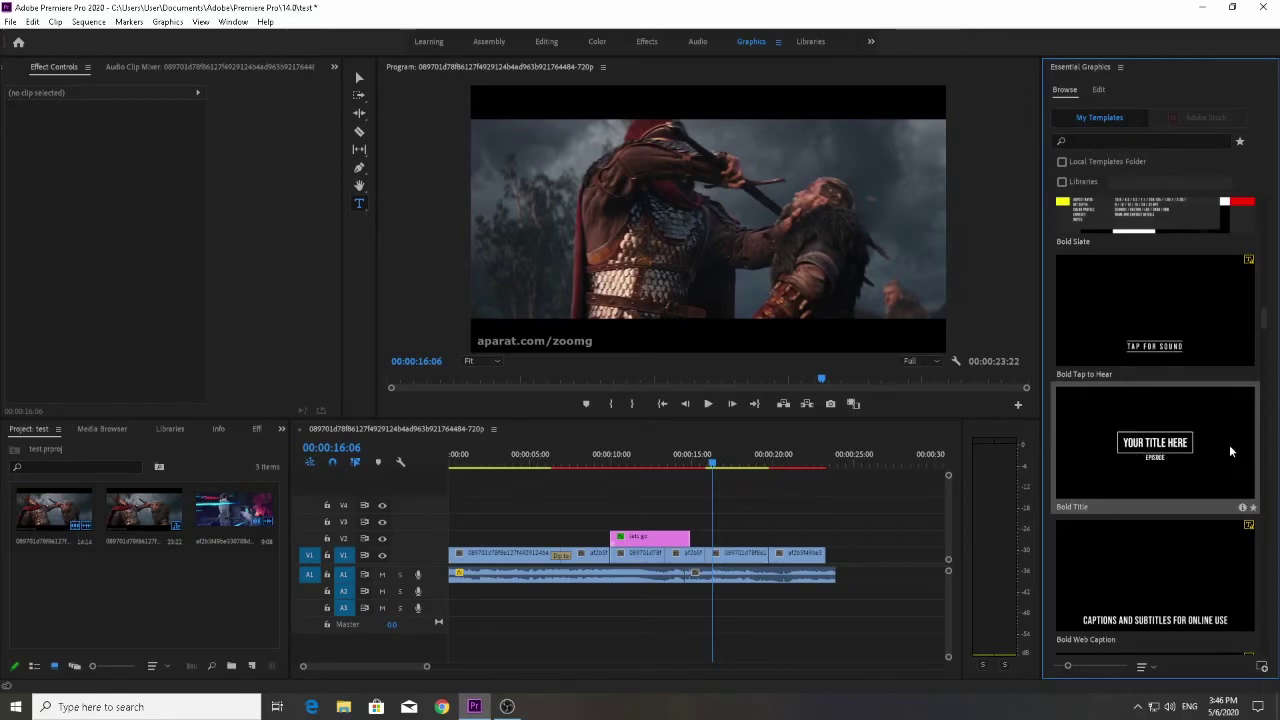
pyautogui.scroll(-4, 1240, 450)
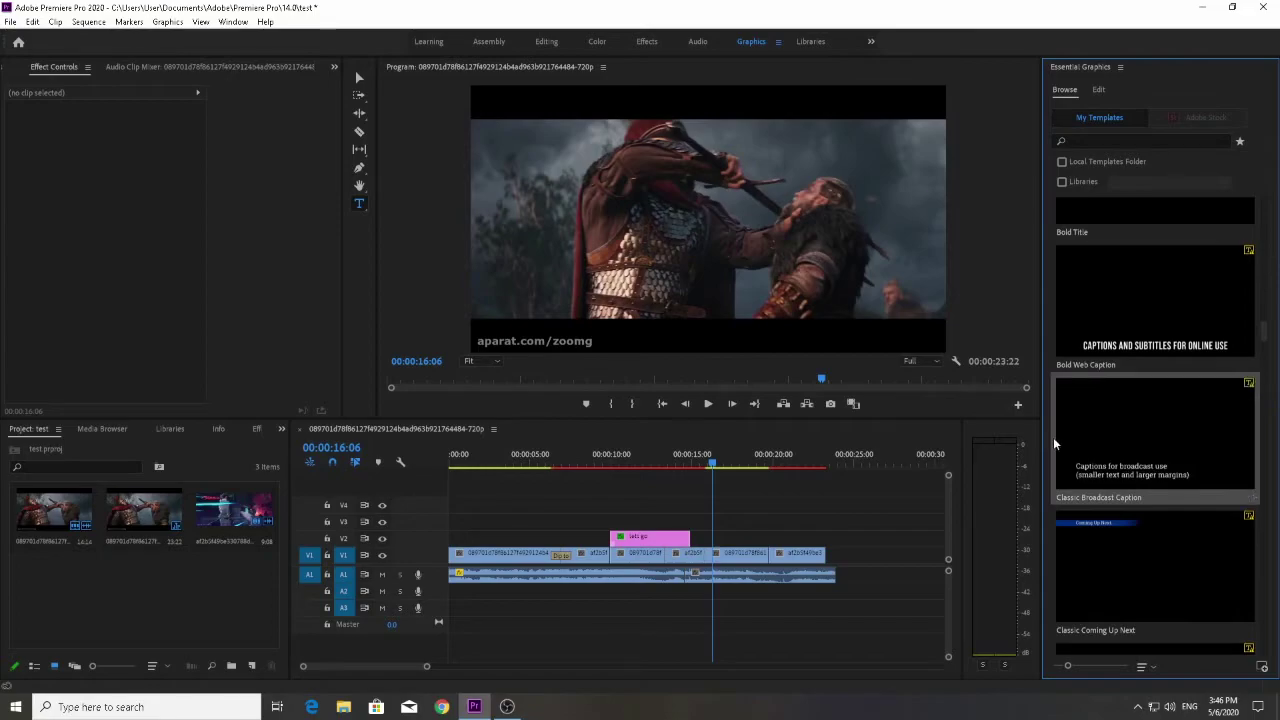
pyautogui.click(1084, 405)
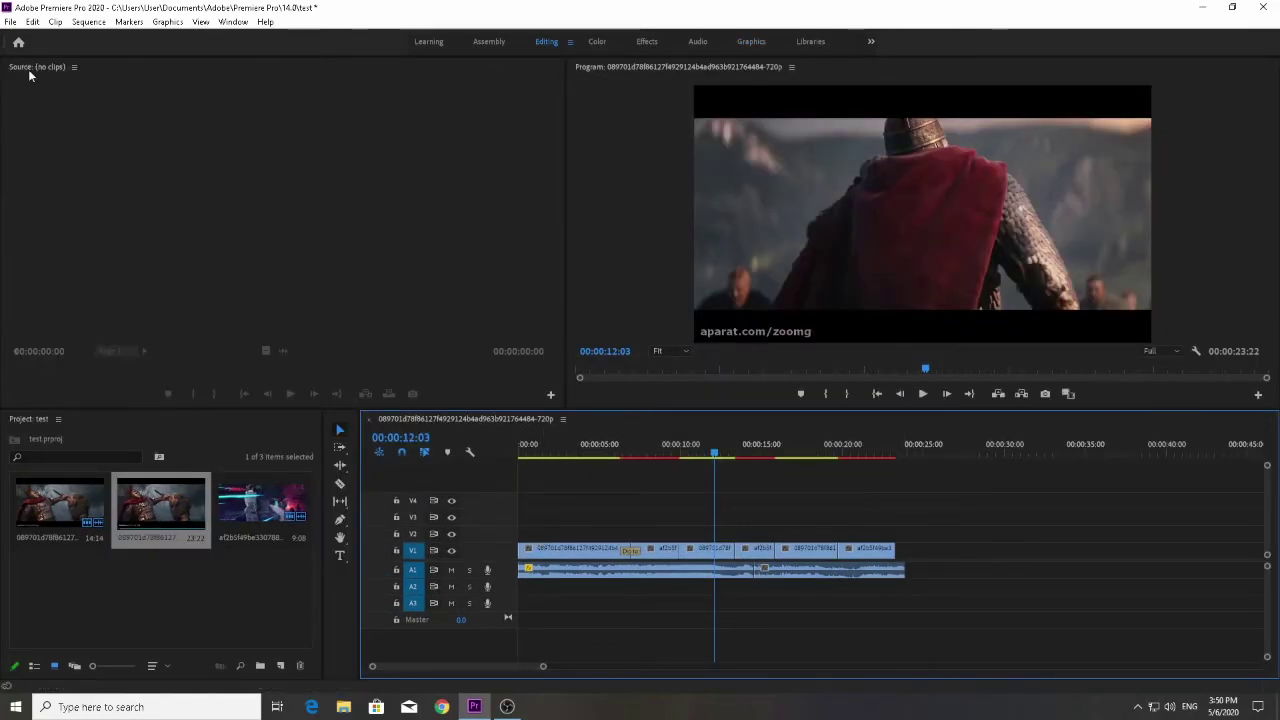
# Open File > Export > Media to show the H.264 Match Source - High export settings.
pyautogui.click(10, 21)
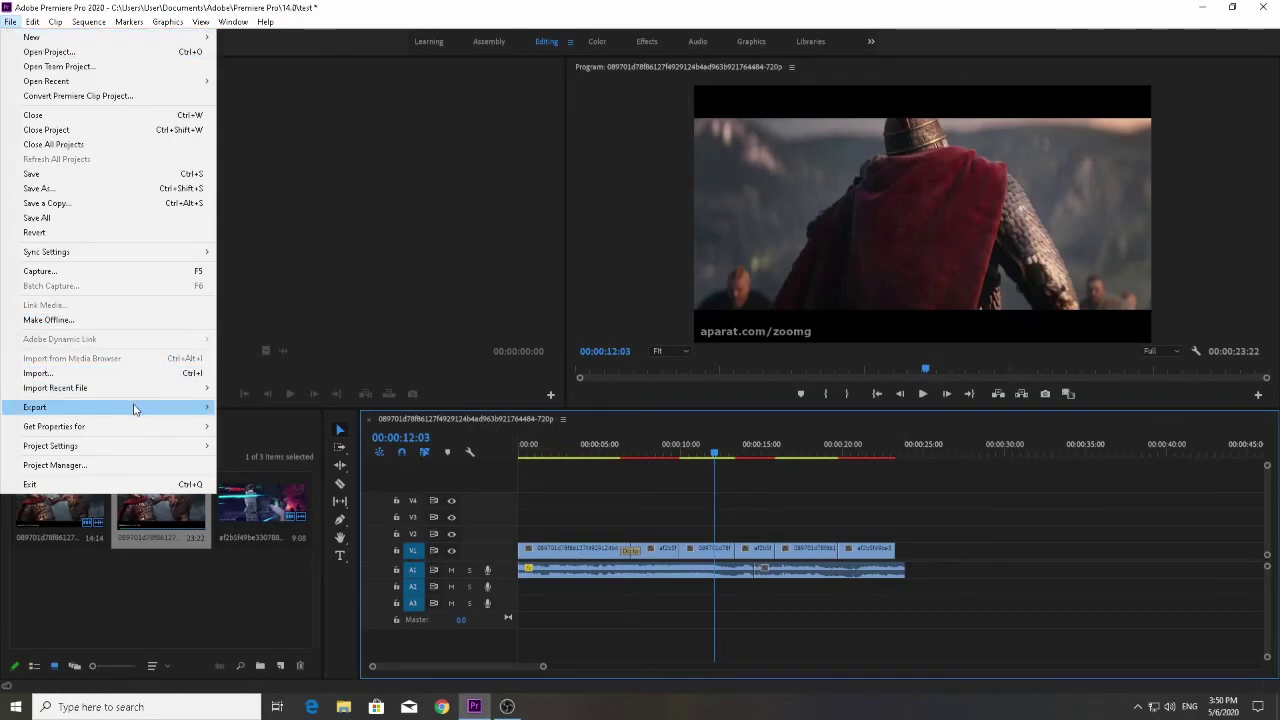
pyautogui.moveTo(150, 407)
pyautogui.click(265, 412)
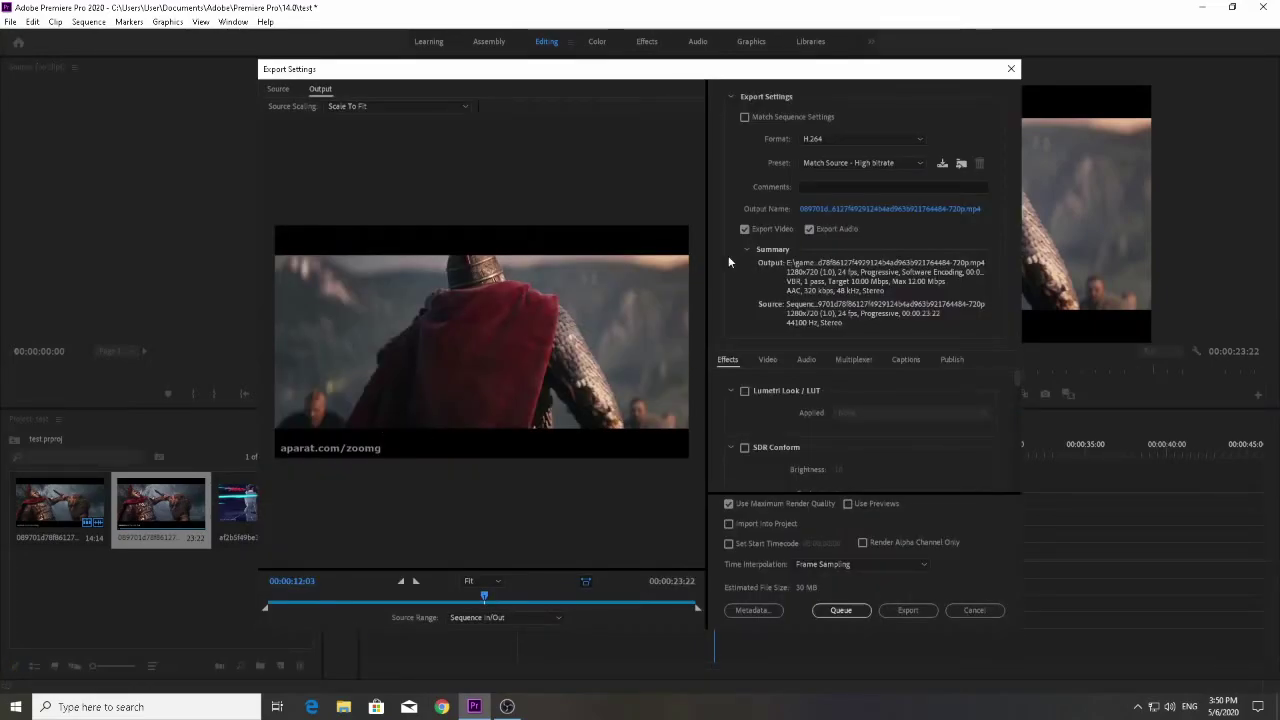
pyautogui.click(841, 140)
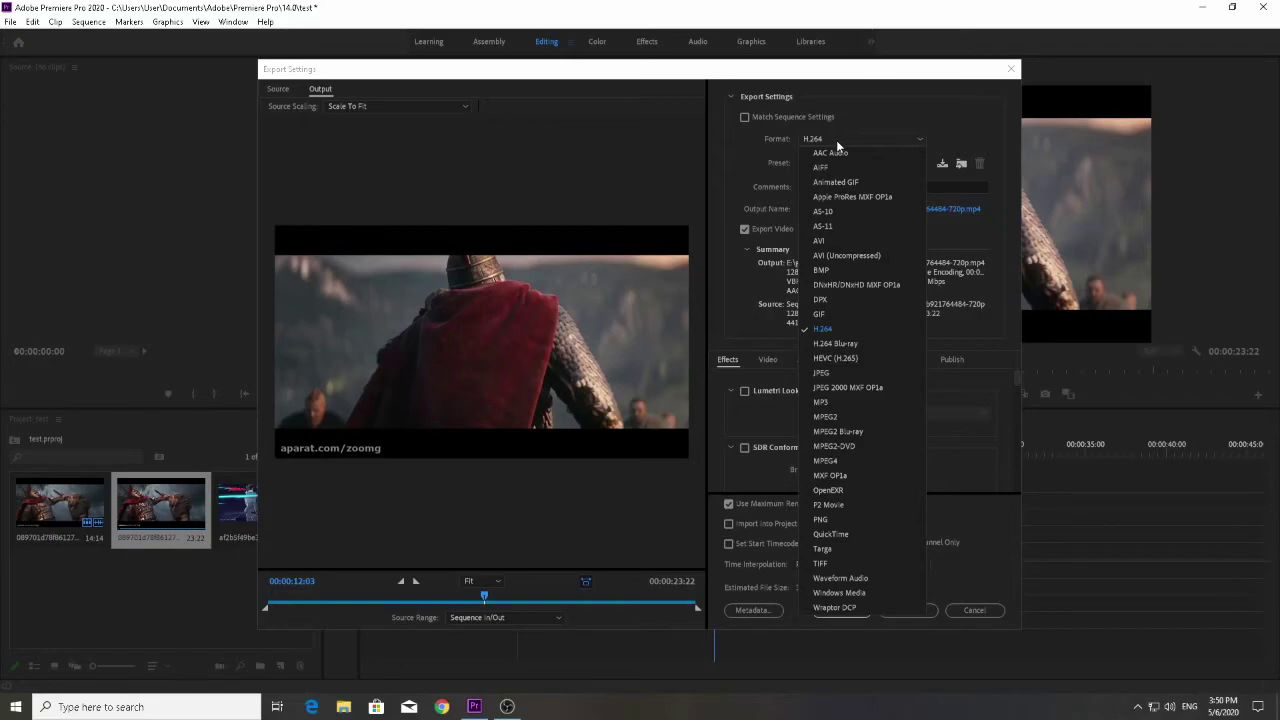
pyautogui.click(836, 140)
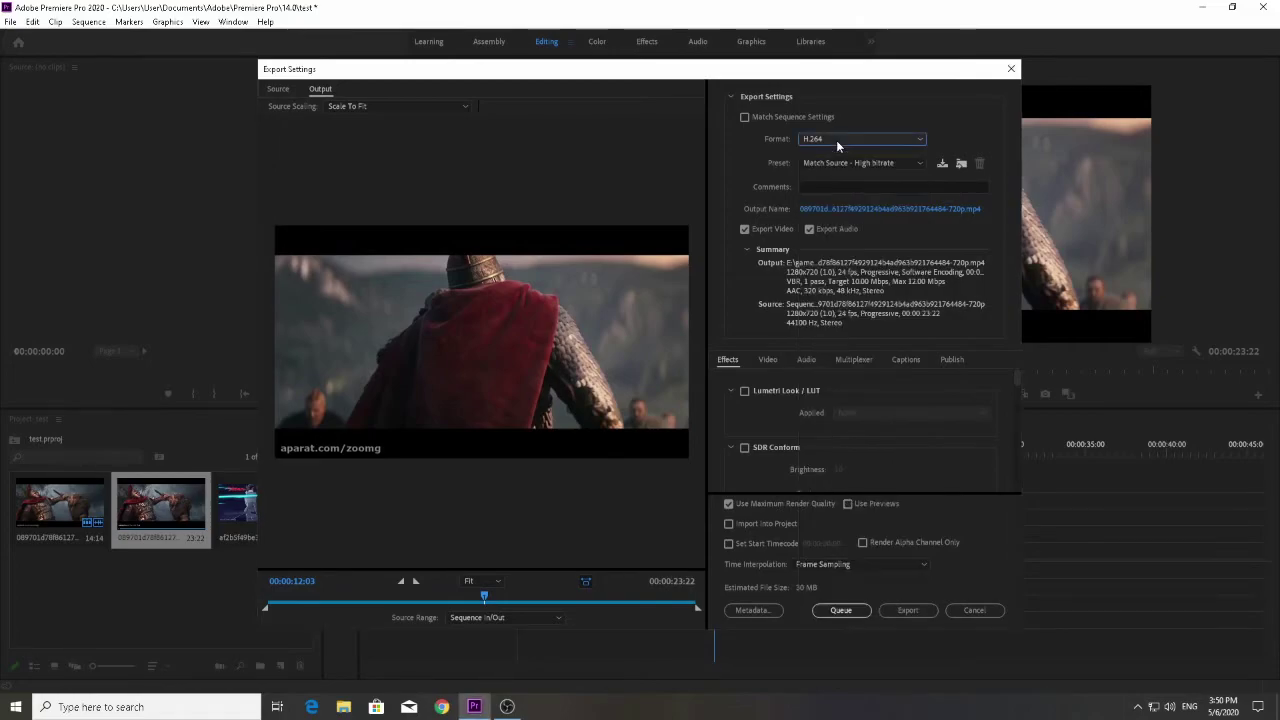
pyautogui.click(841, 165)
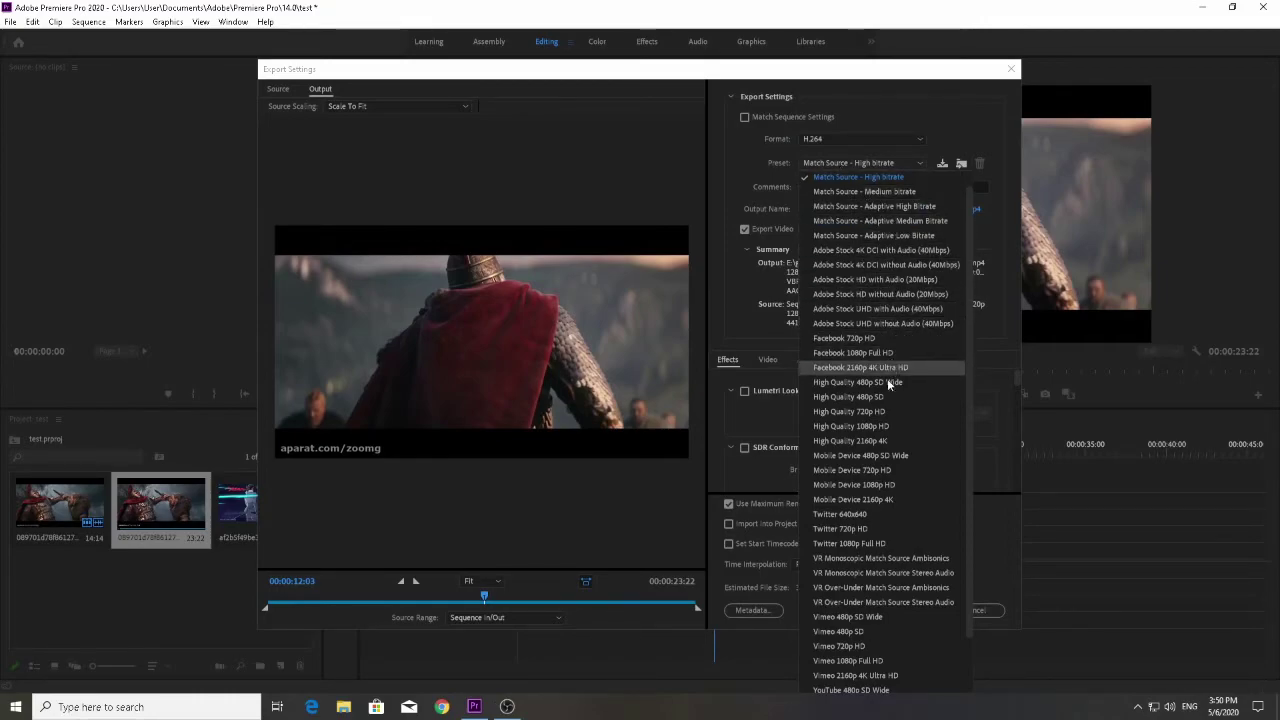
pyautogui.scroll(-1, 871, 522)
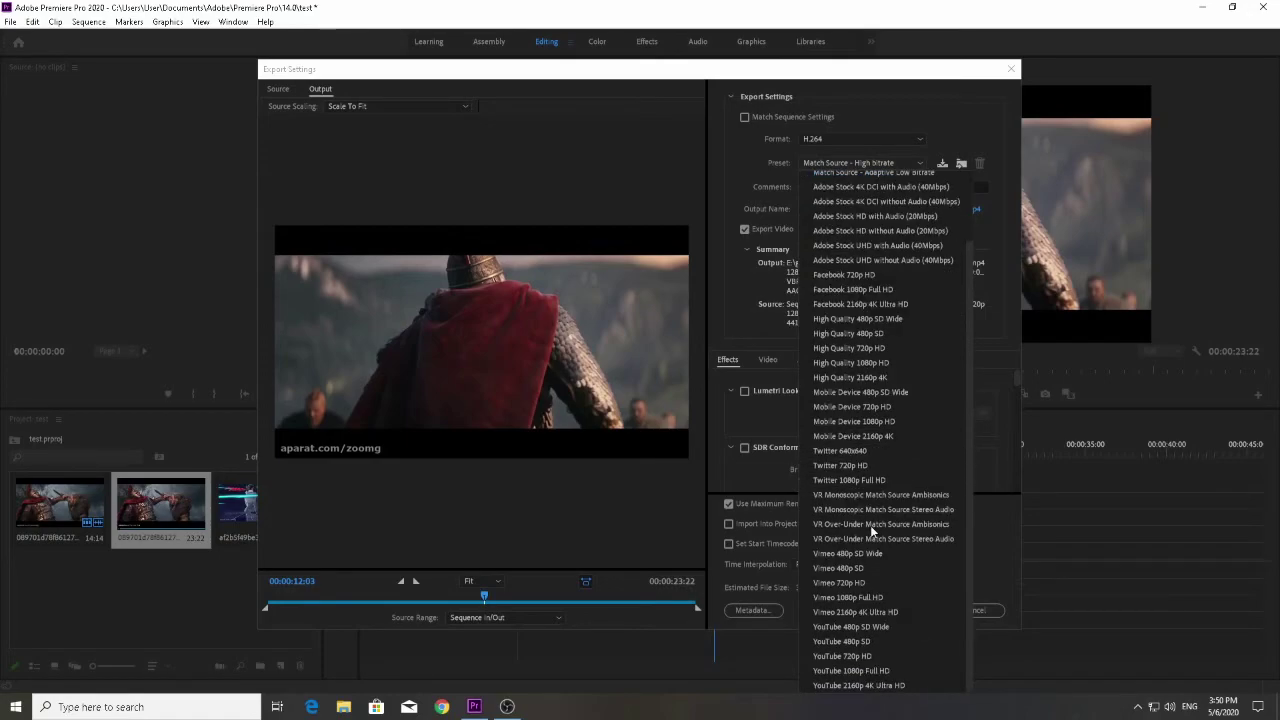
pyautogui.click(998, 348)
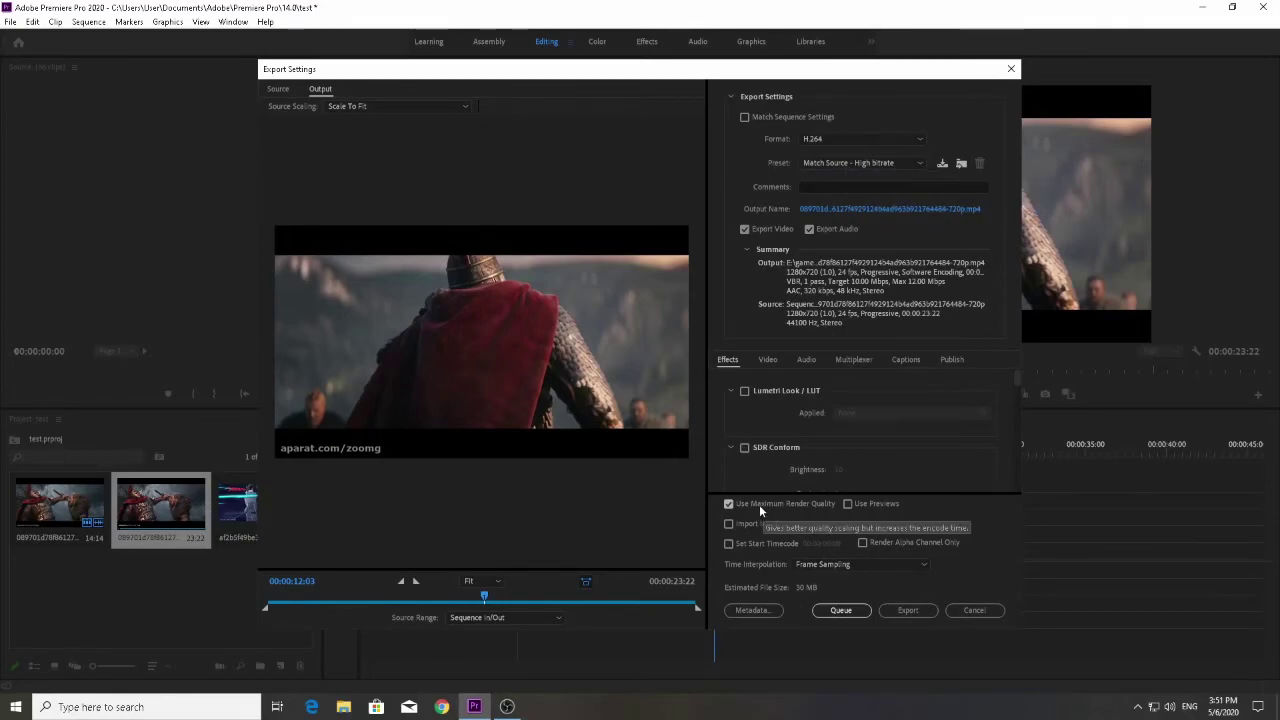
pyautogui.click(878, 168)
pyautogui.click(890, 165)
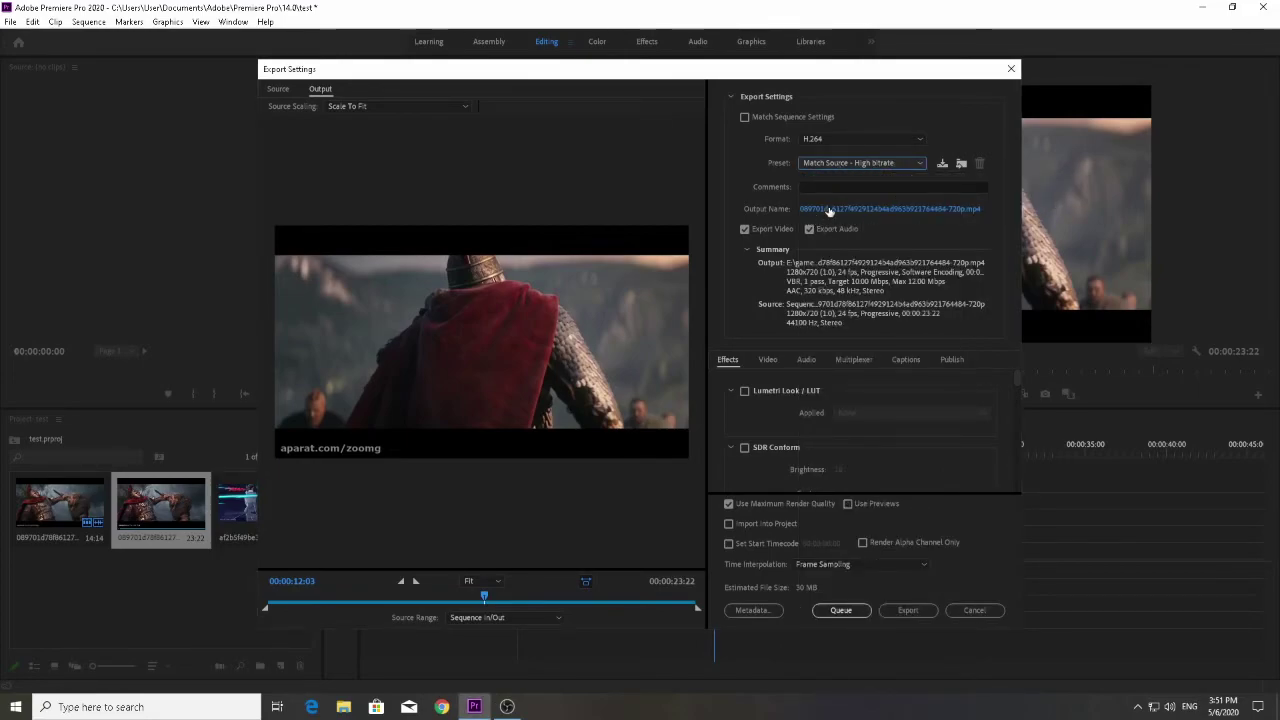
# Set the output MP4 to save in the game capture folder on Local Disk (E:).
pyautogui.click(838, 210)
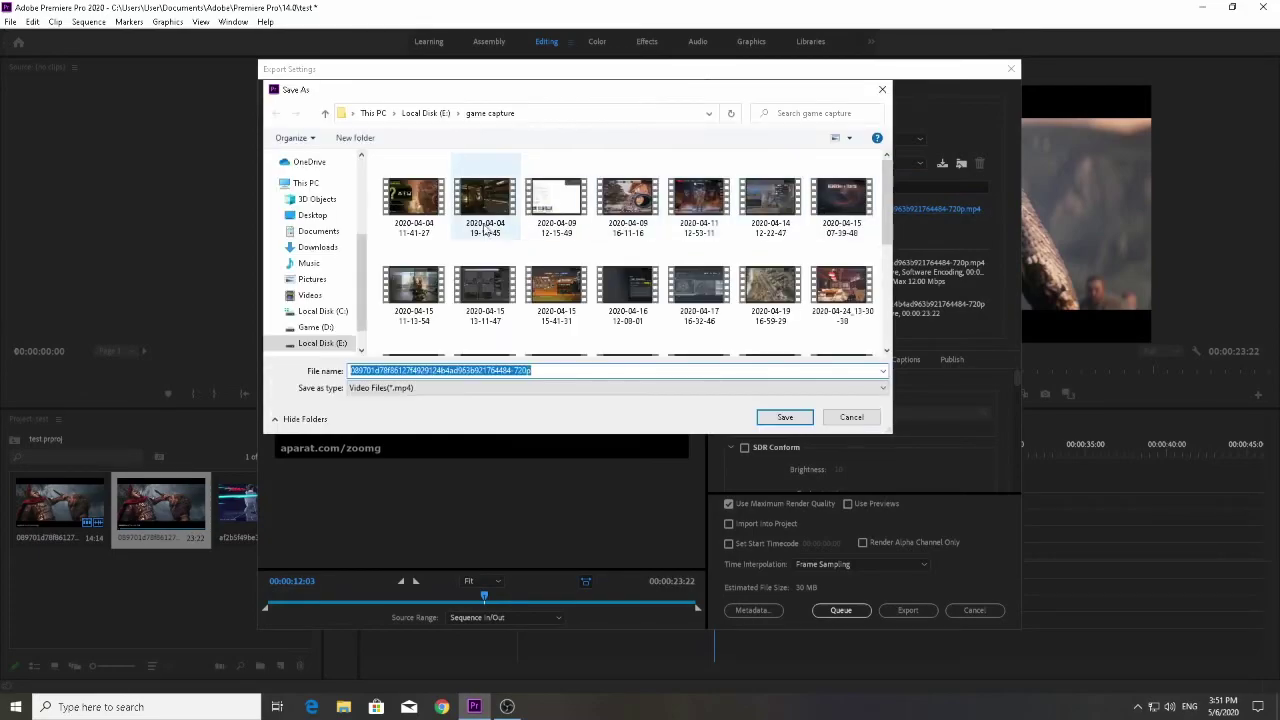
pyautogui.scroll(-3, 528, 341)
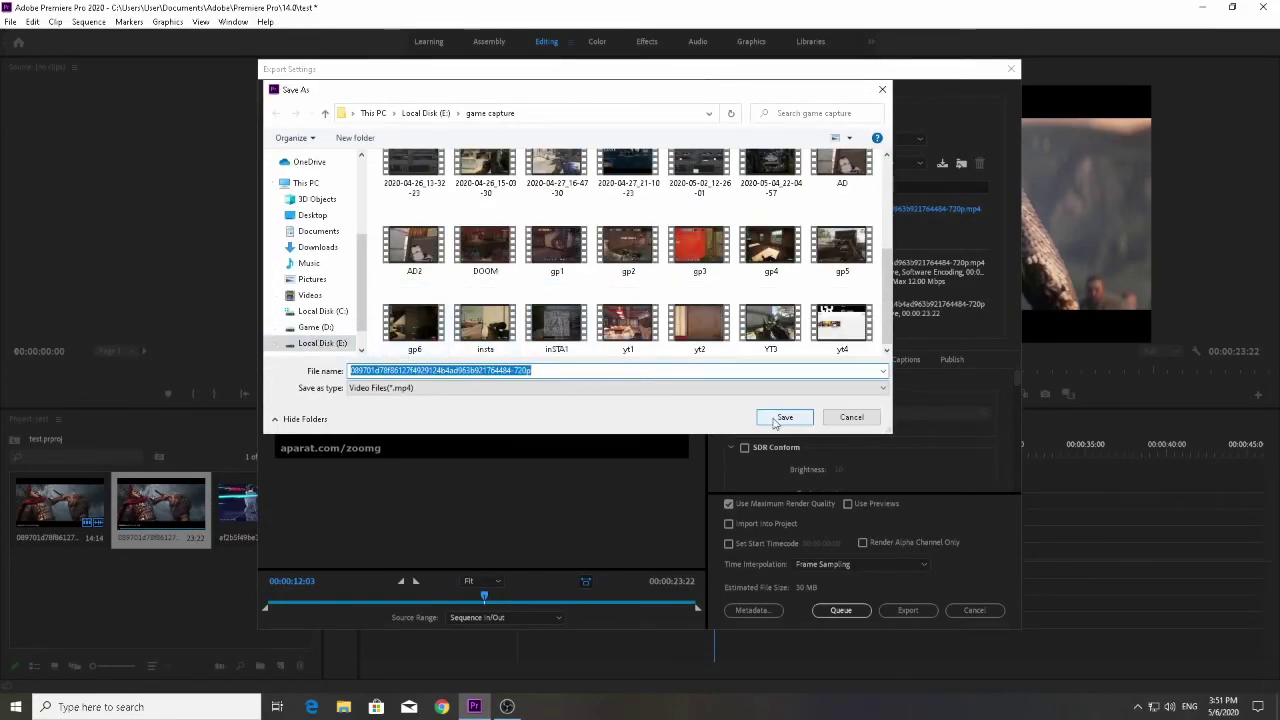
pyautogui.click(783, 418)
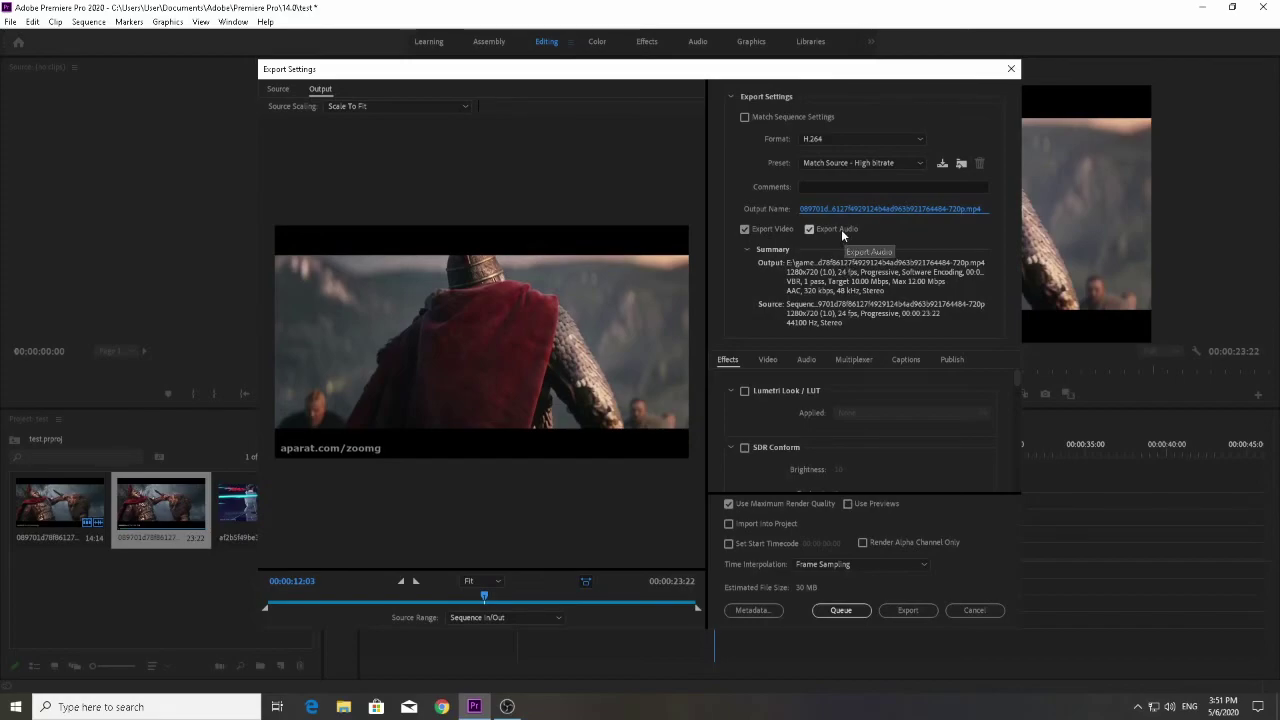
# Turn Export Audio off and back on, then scroll through the remaining export options.
pyautogui.click(811, 231)
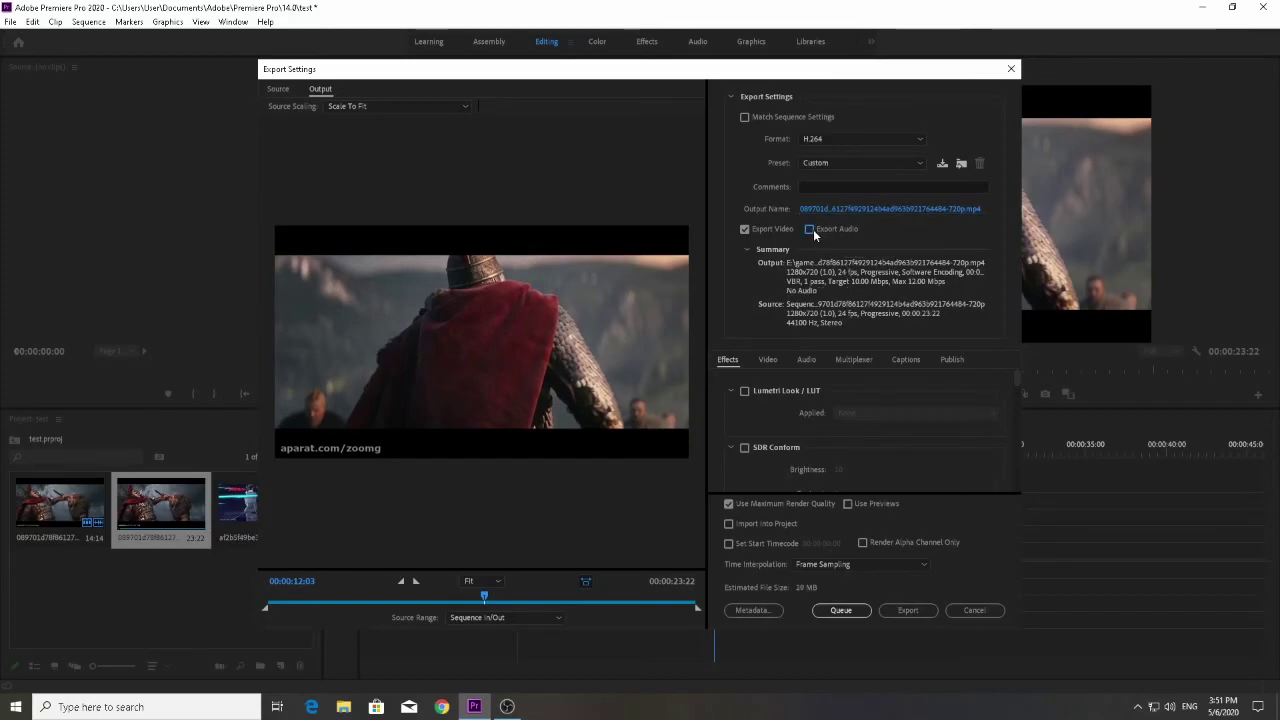
pyautogui.click(810, 229)
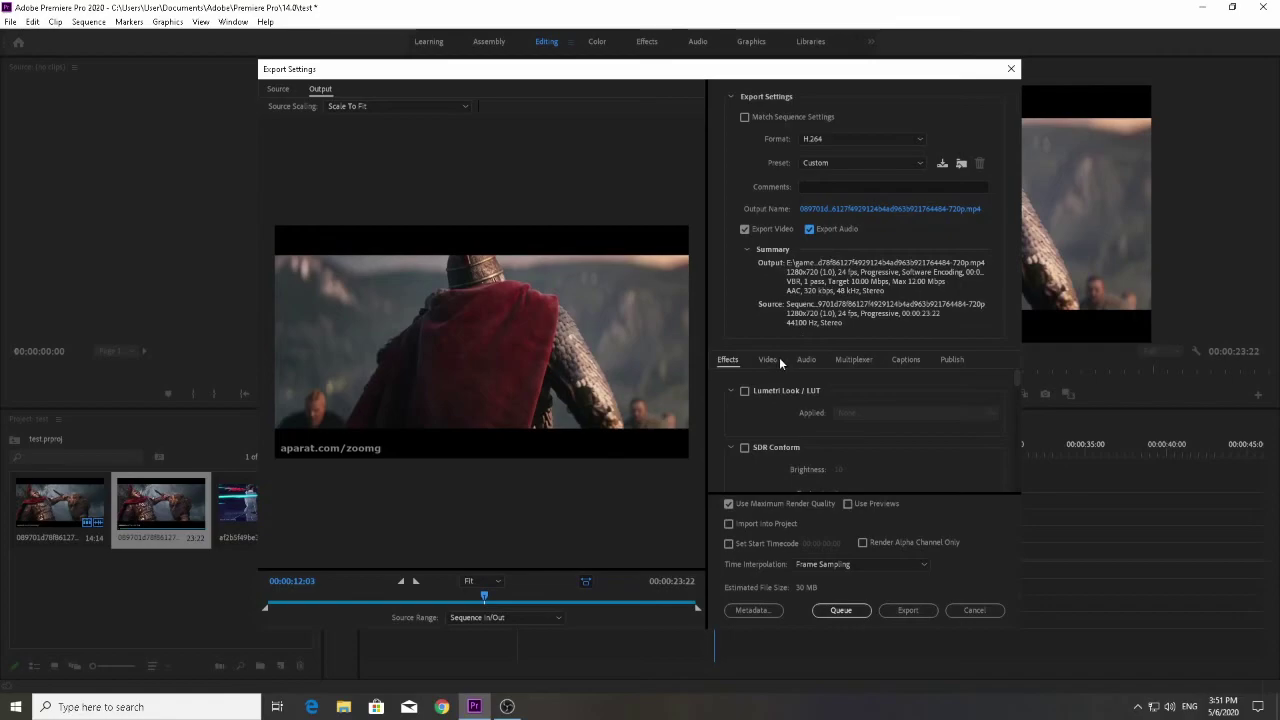
pyautogui.scroll(-2, 796, 393)
pyautogui.scroll(-2, 796, 393)
pyautogui.scroll(-2, 800, 385)
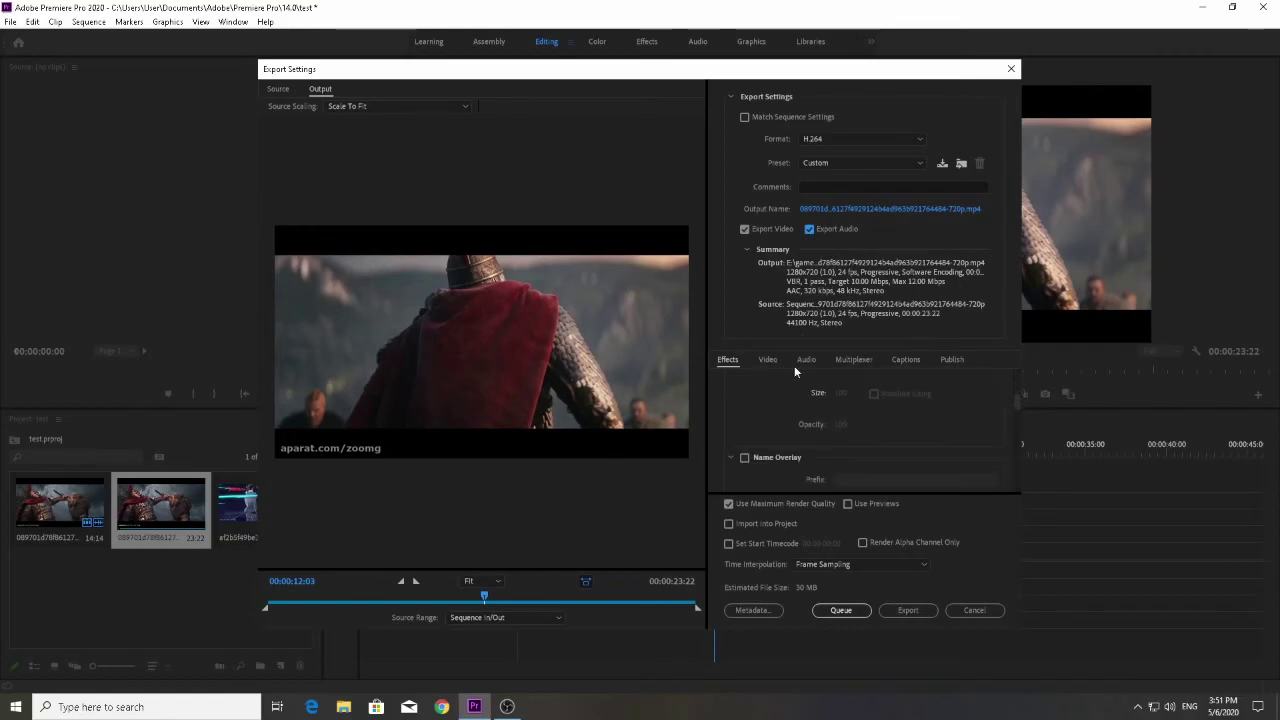
pyautogui.scroll(-1, 826, 445)
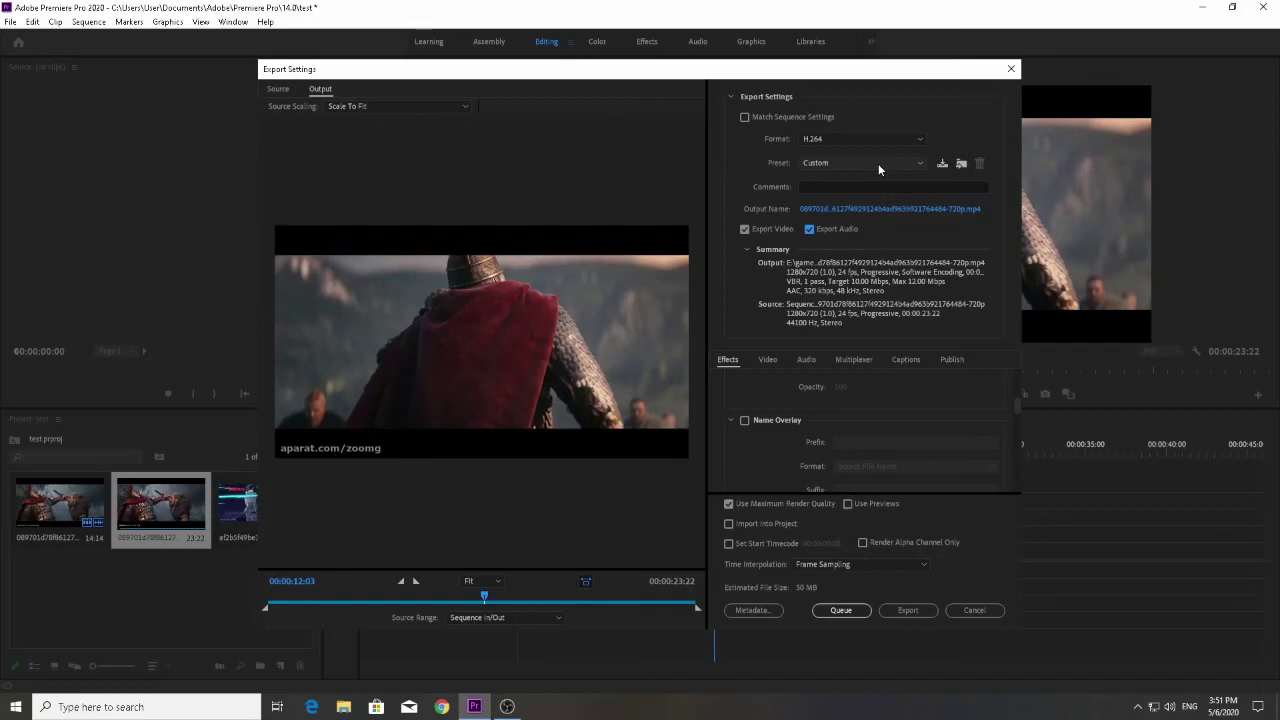
# Start encoding the trailer to an H.264 MP4 file.
pyautogui.click(907, 610)
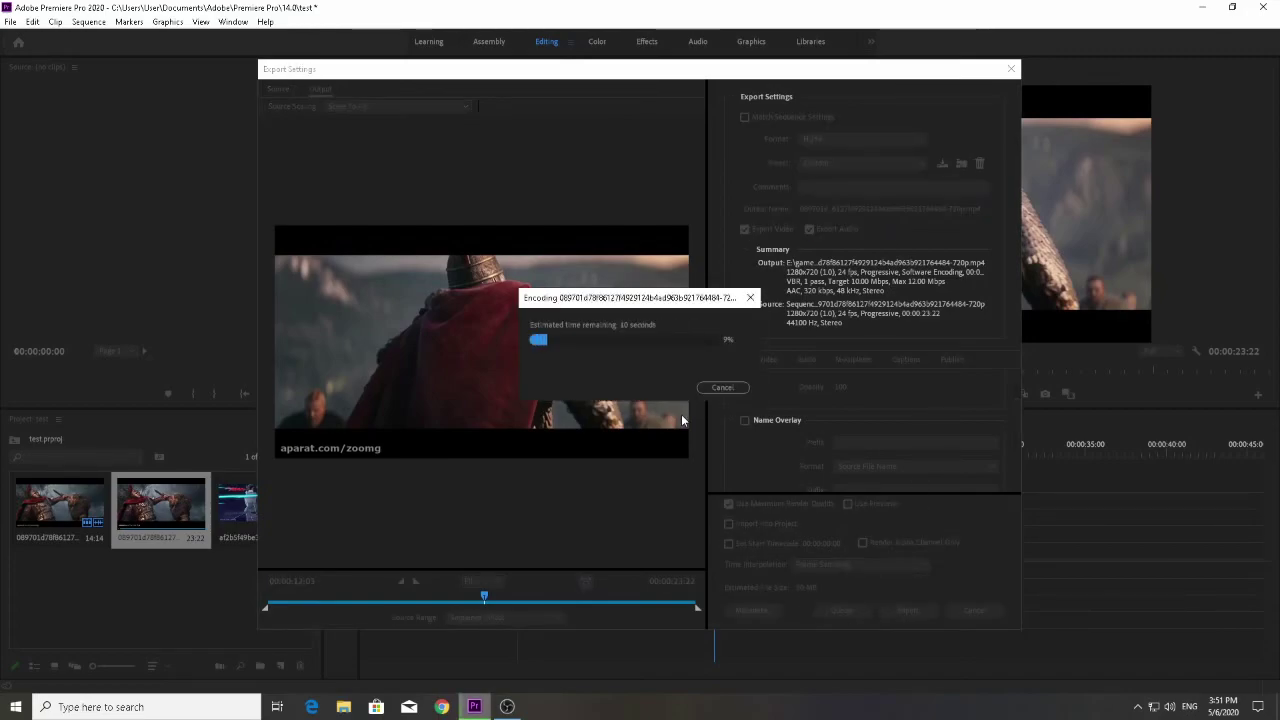